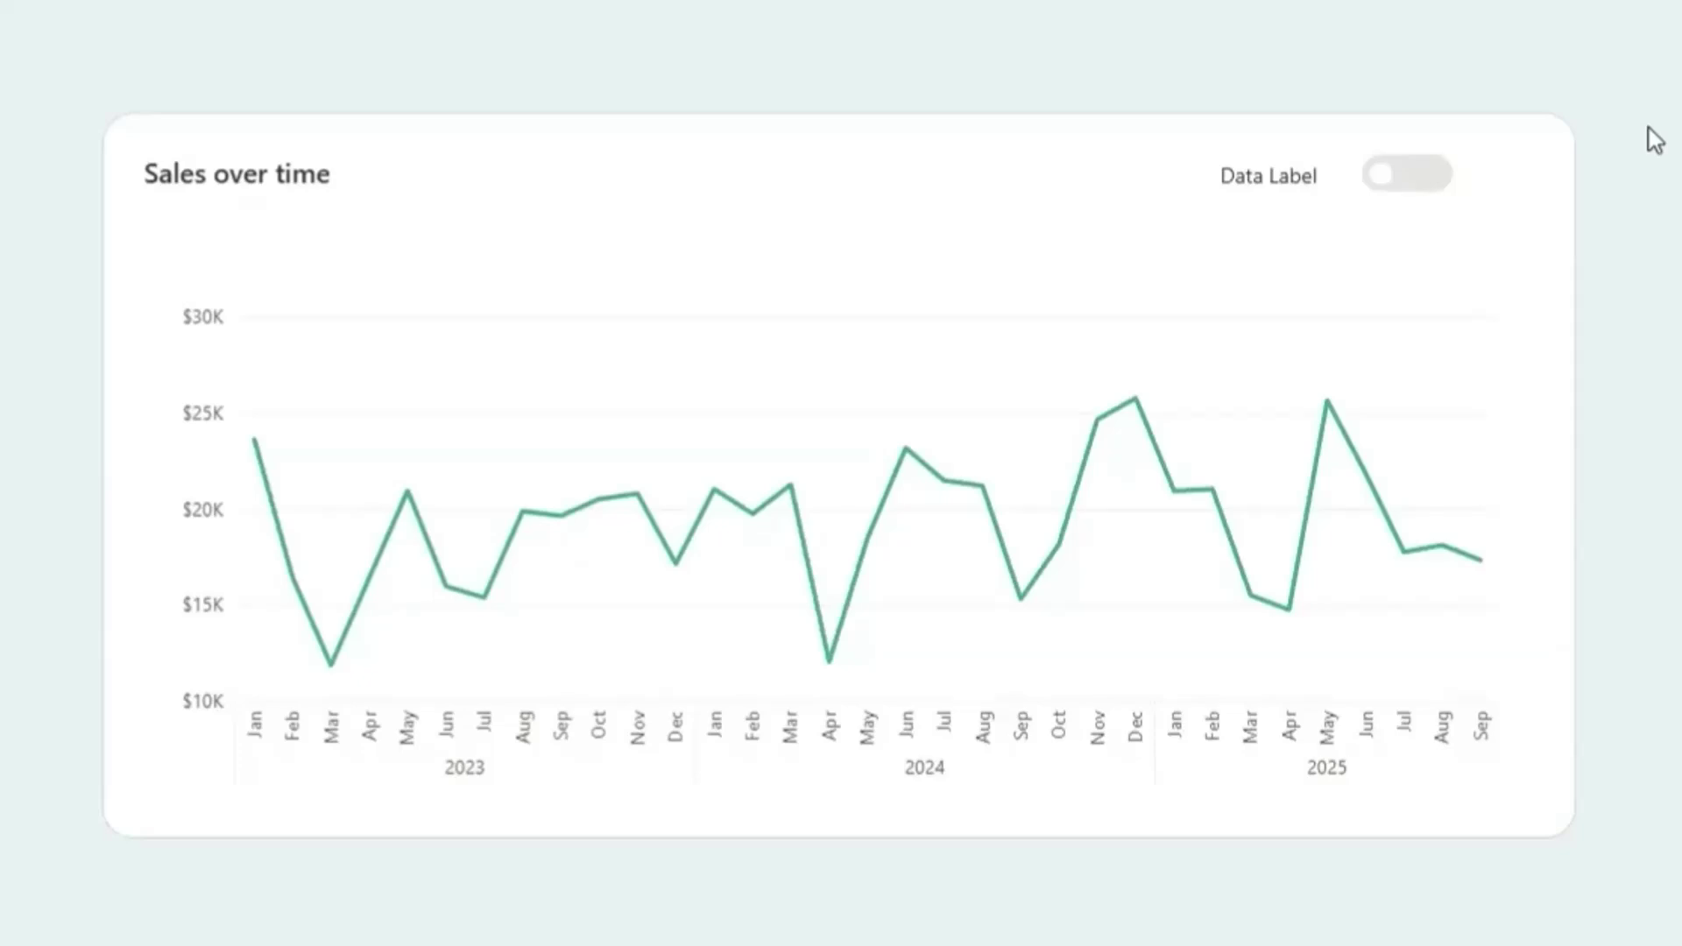
- Check the data labels and the visibility of the With and Without Data label chart layers
click(1401, 179)
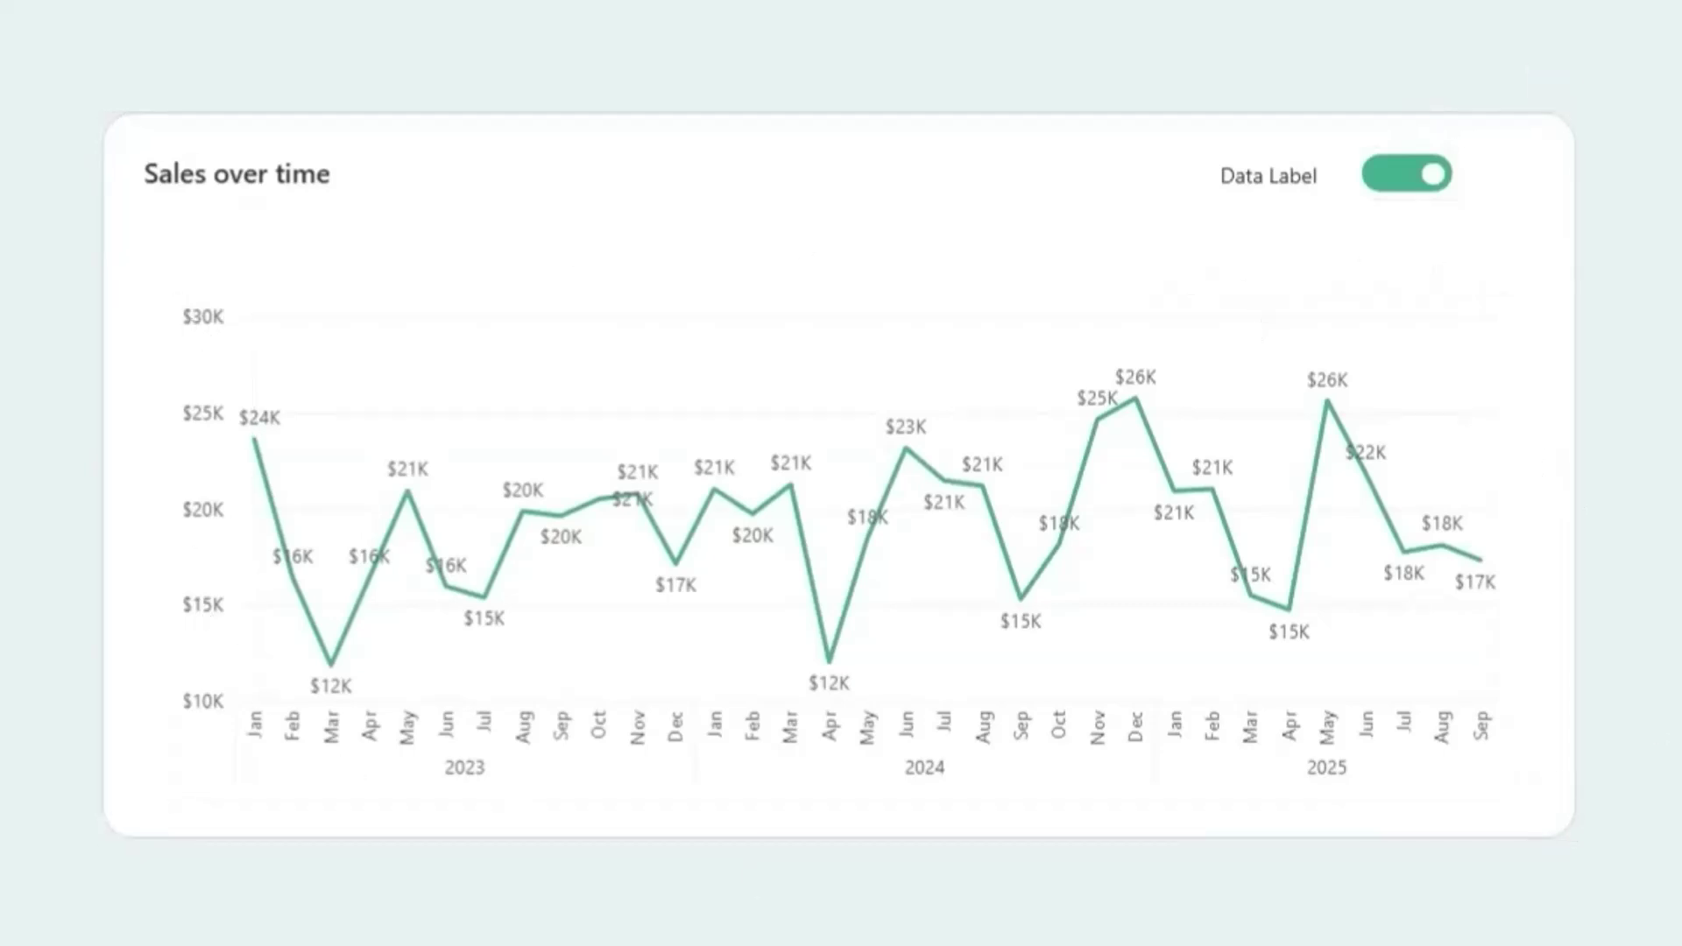
click(1415, 179)
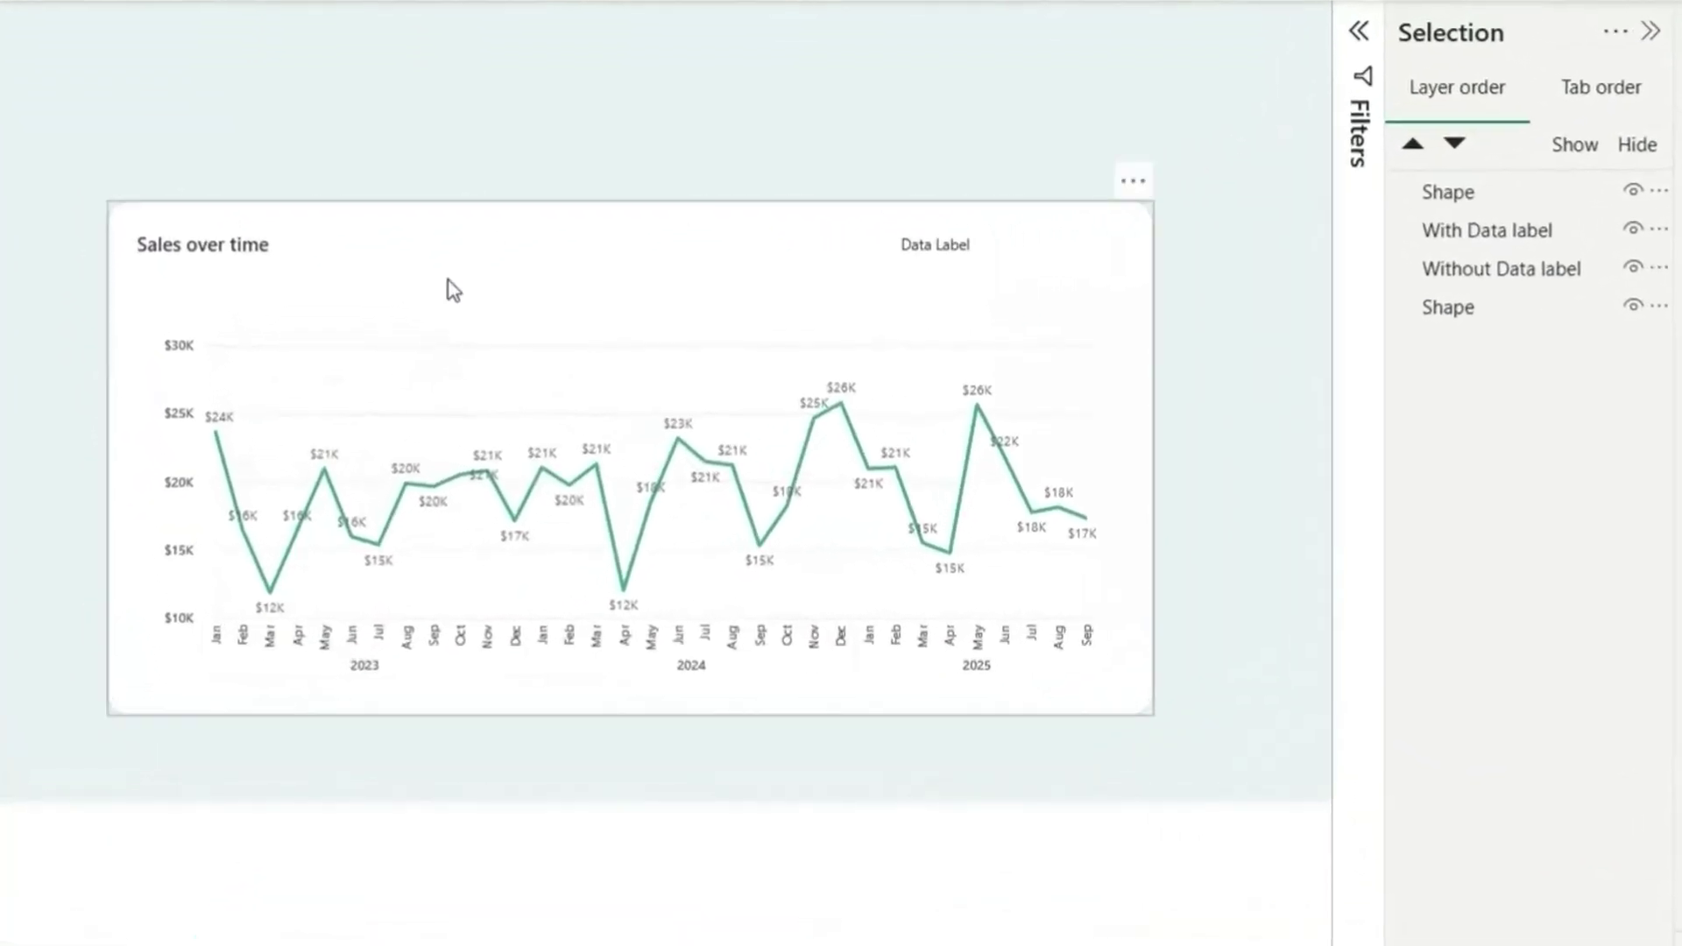
click(429, 385)
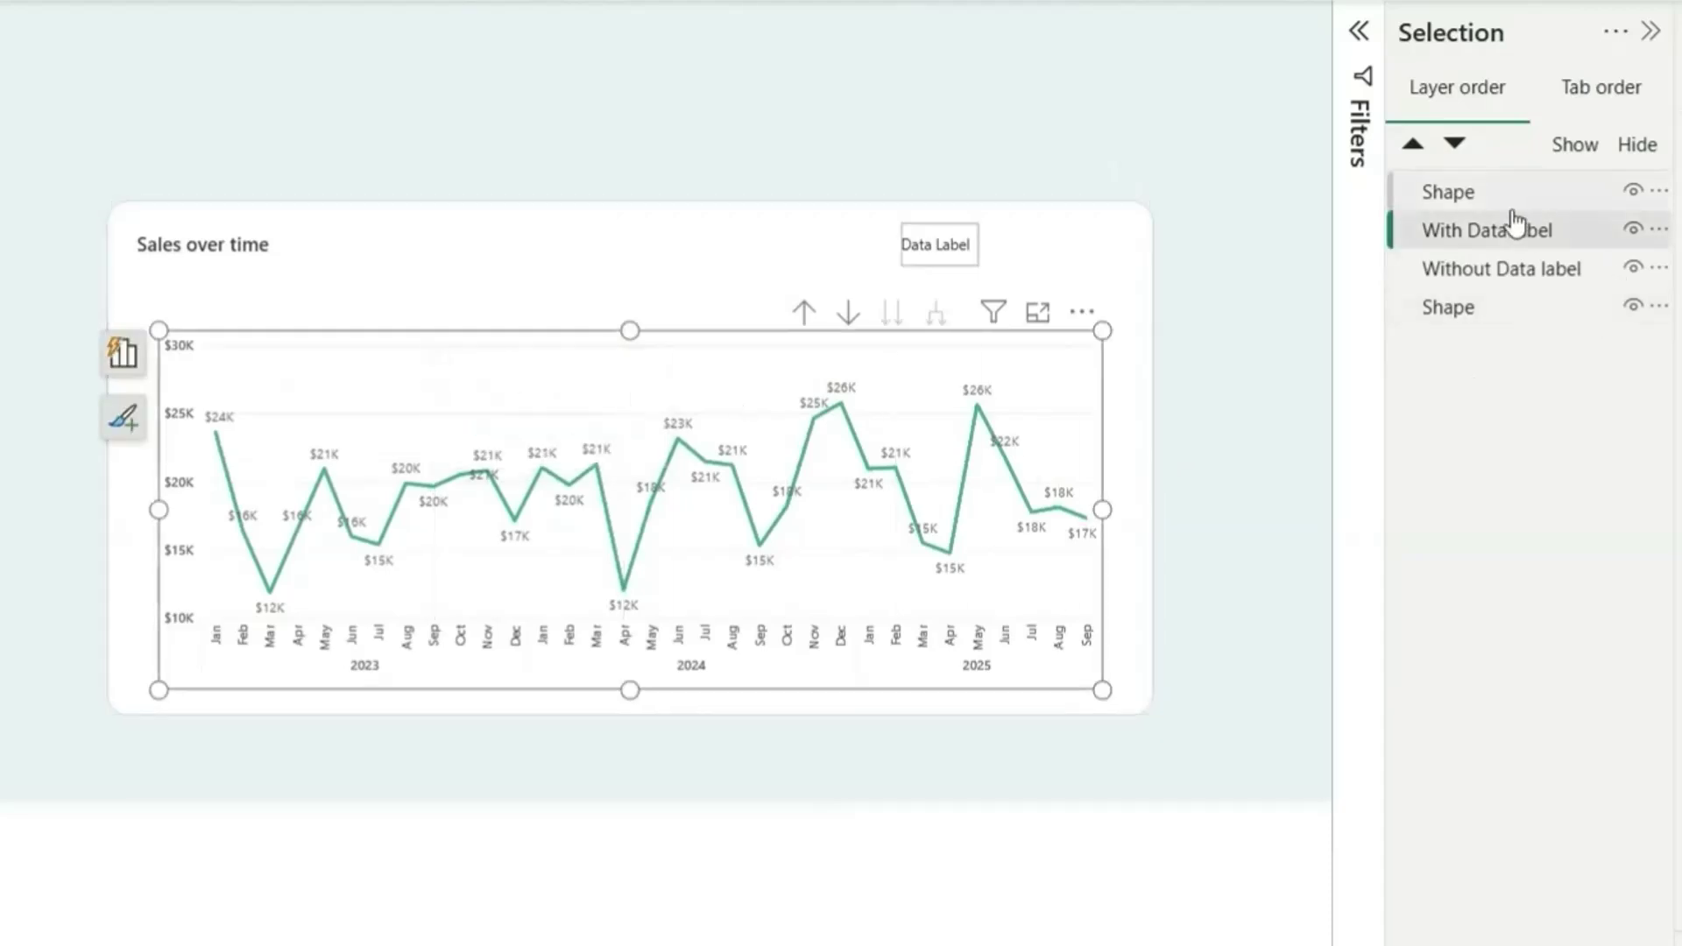
click(1587, 248)
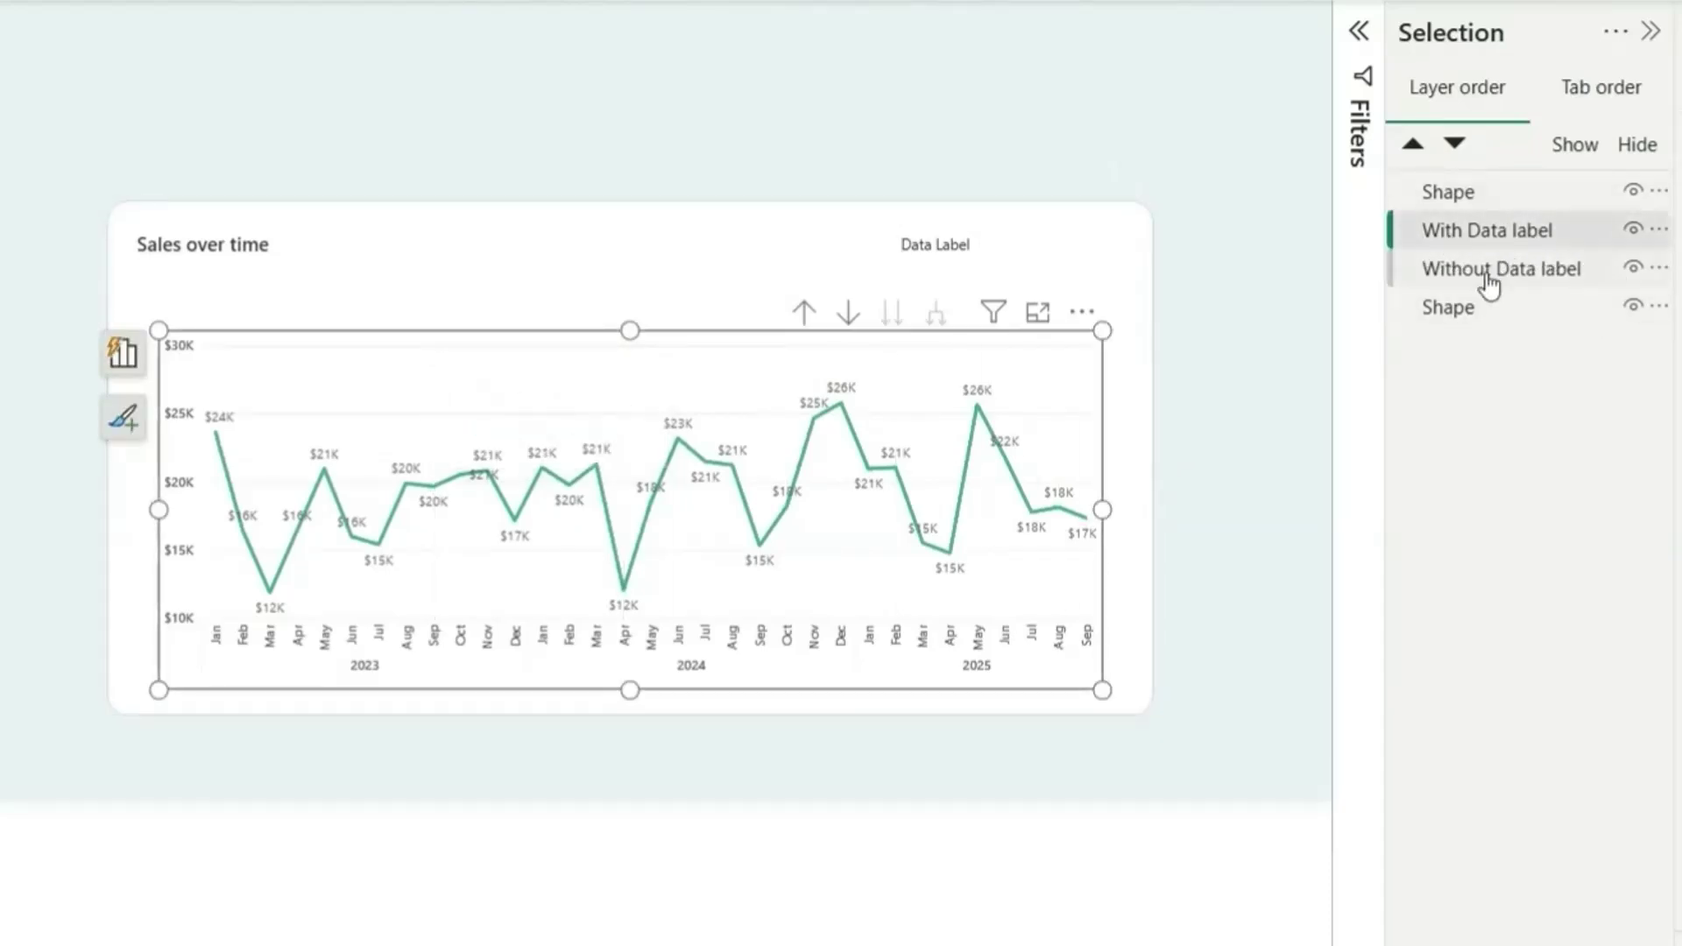
click(1632, 230)
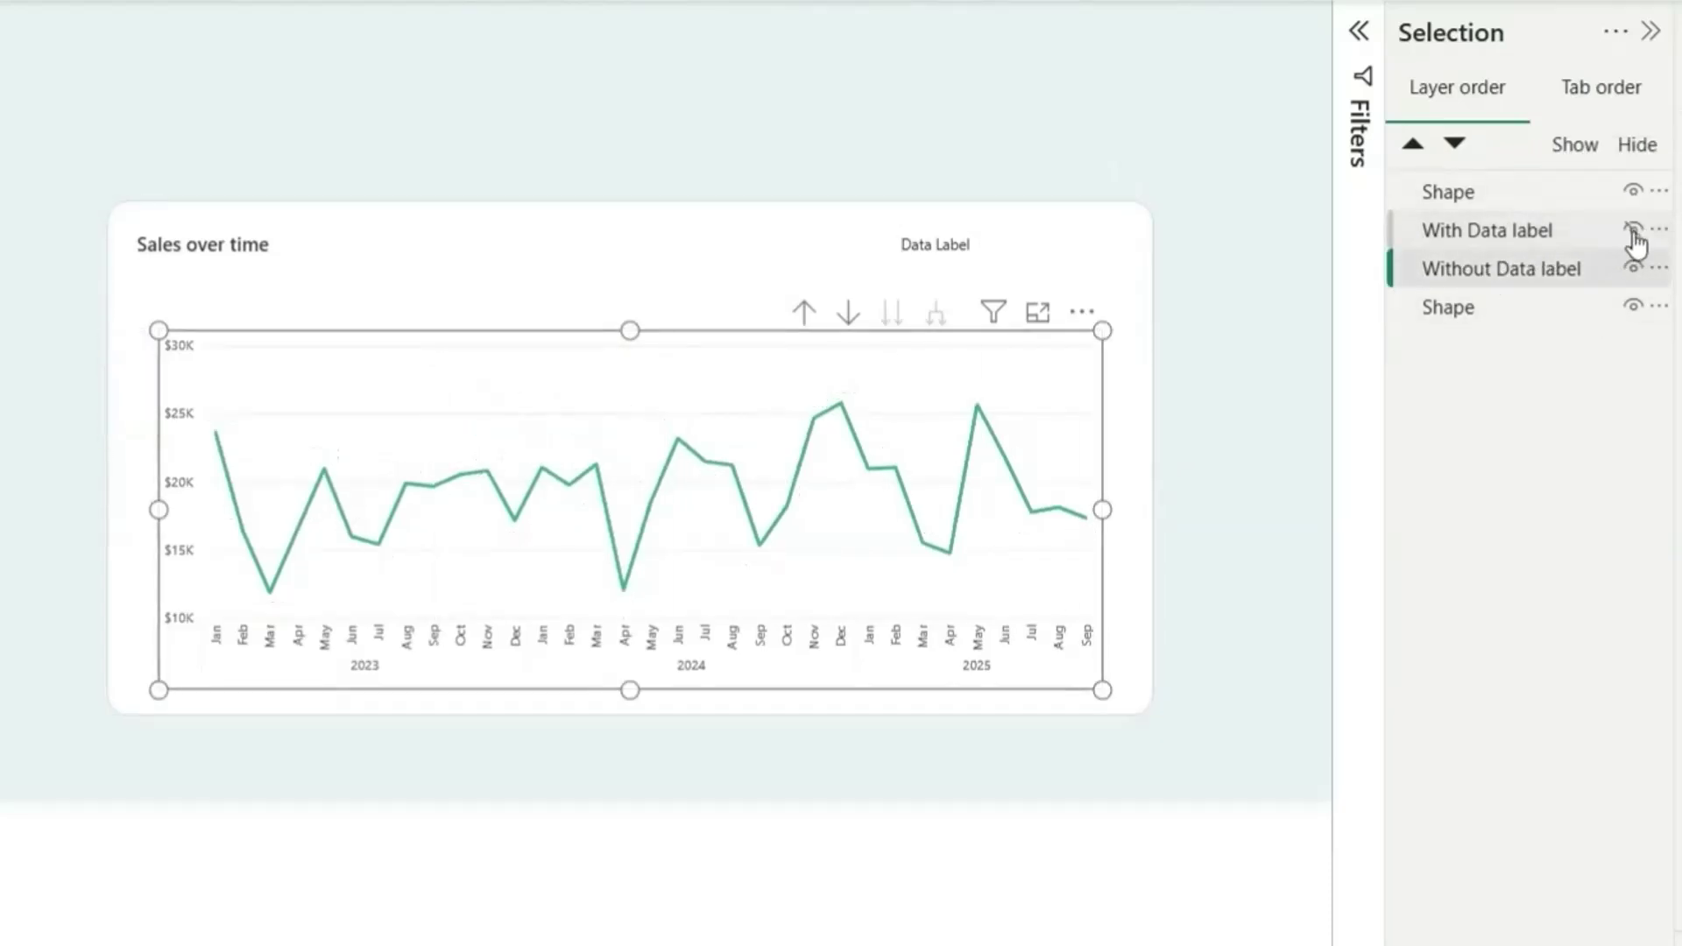
click(1396, 287)
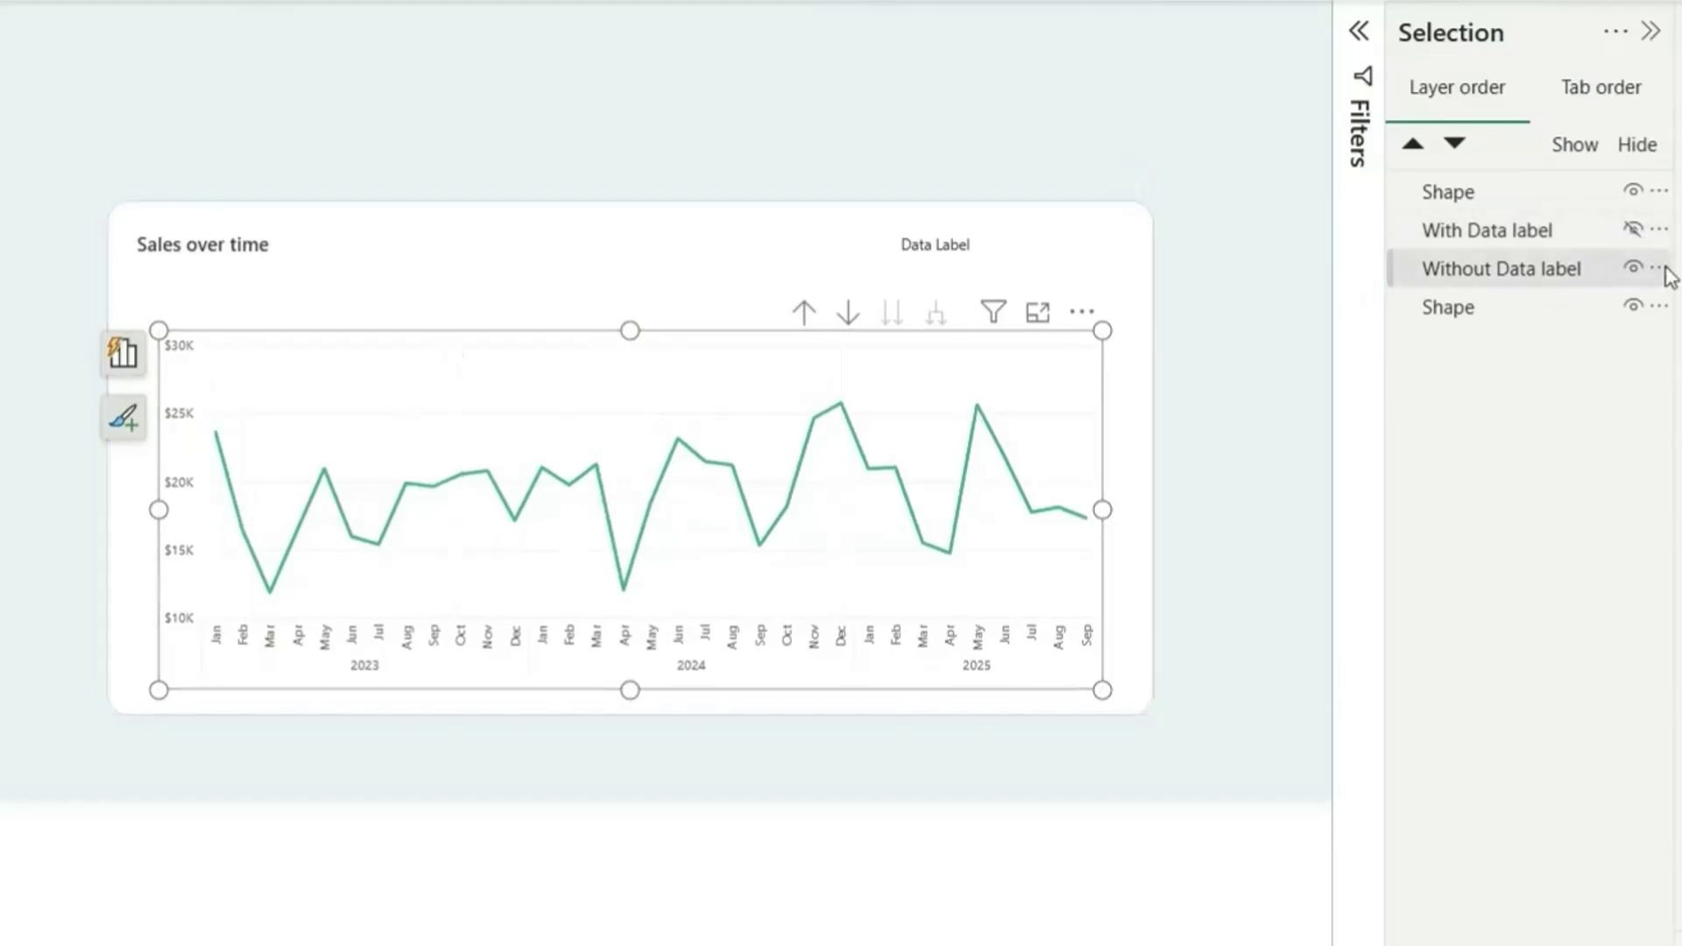
click(1632, 231)
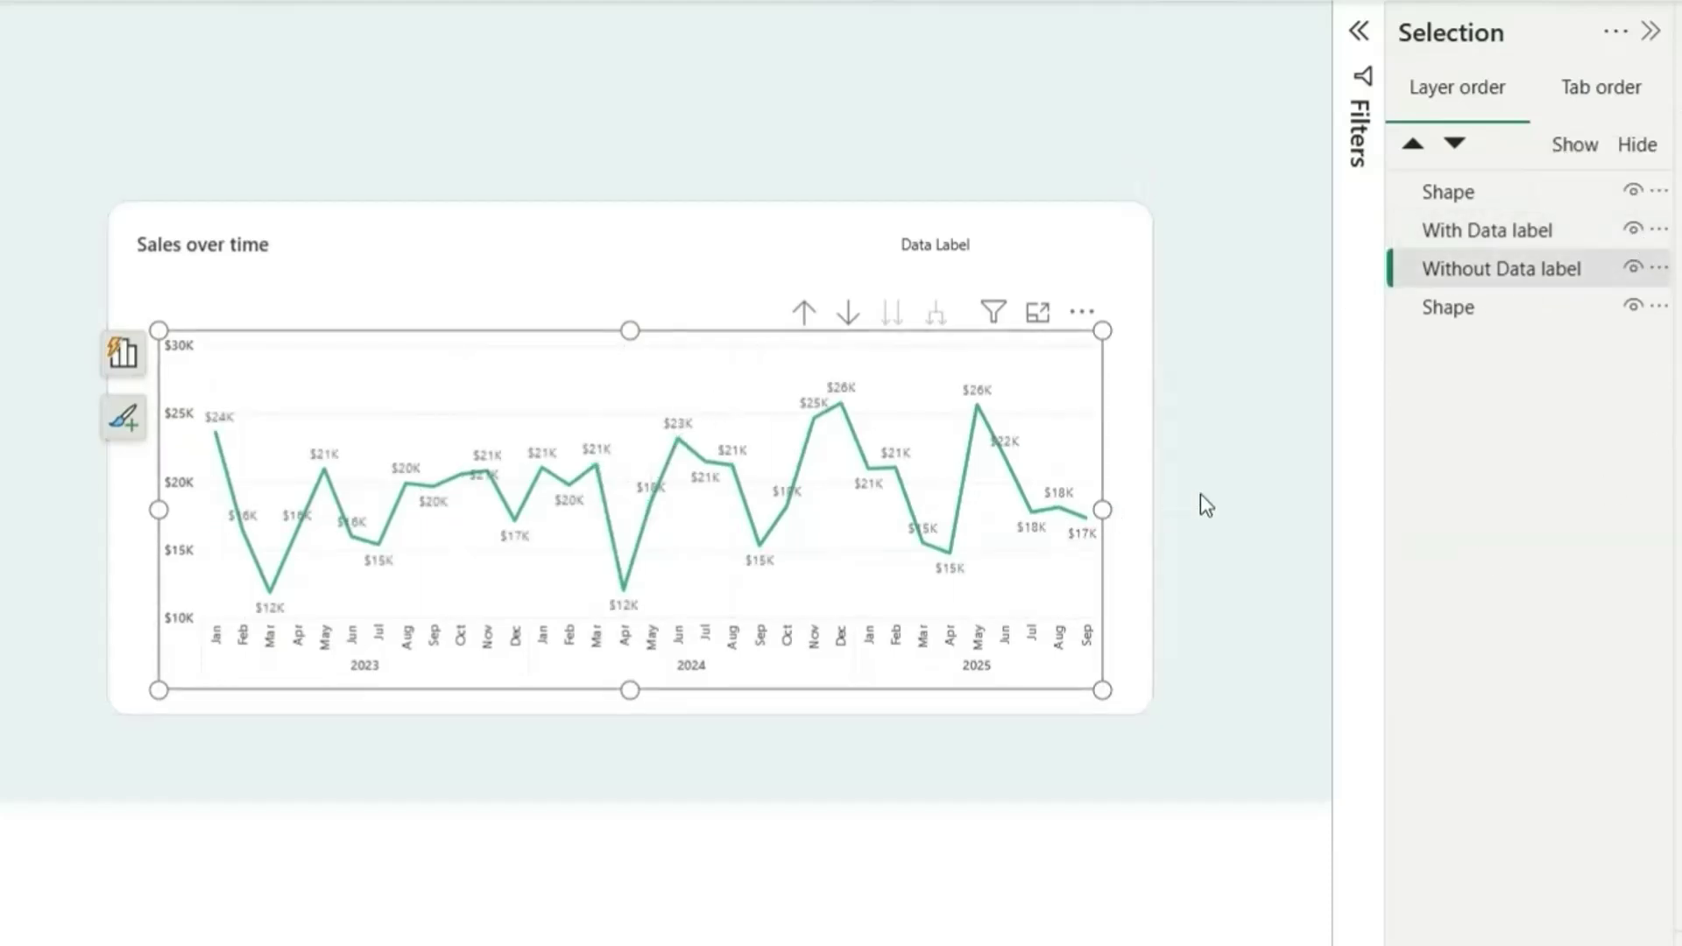
click(1506, 249)
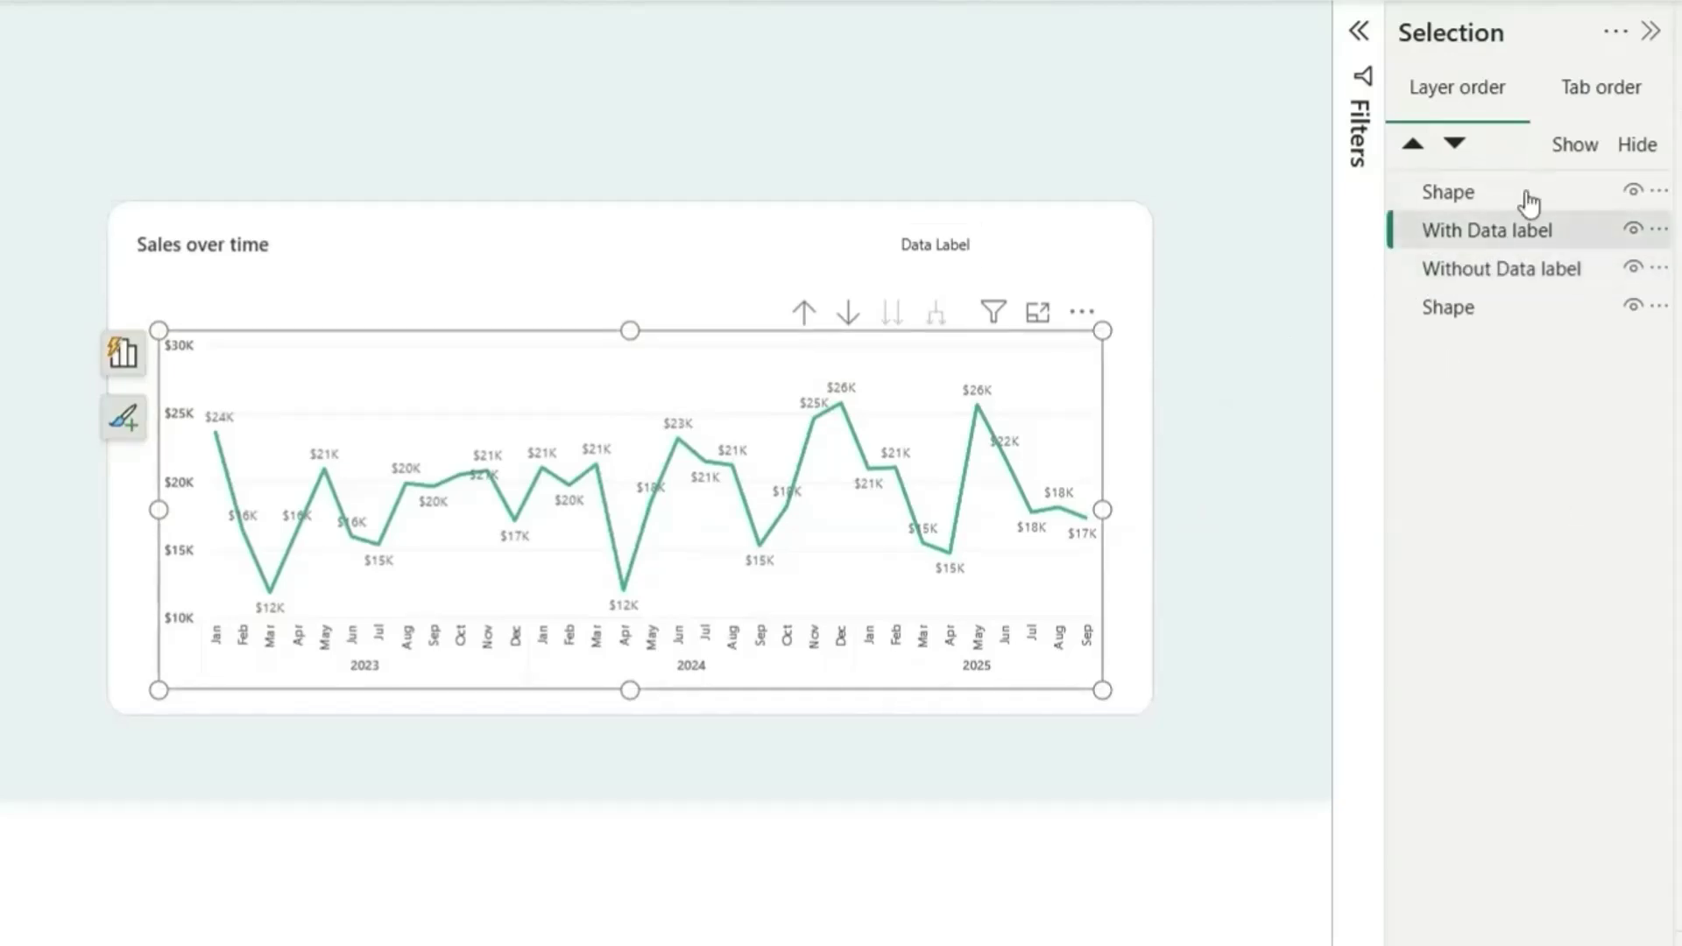
click(955, 254)
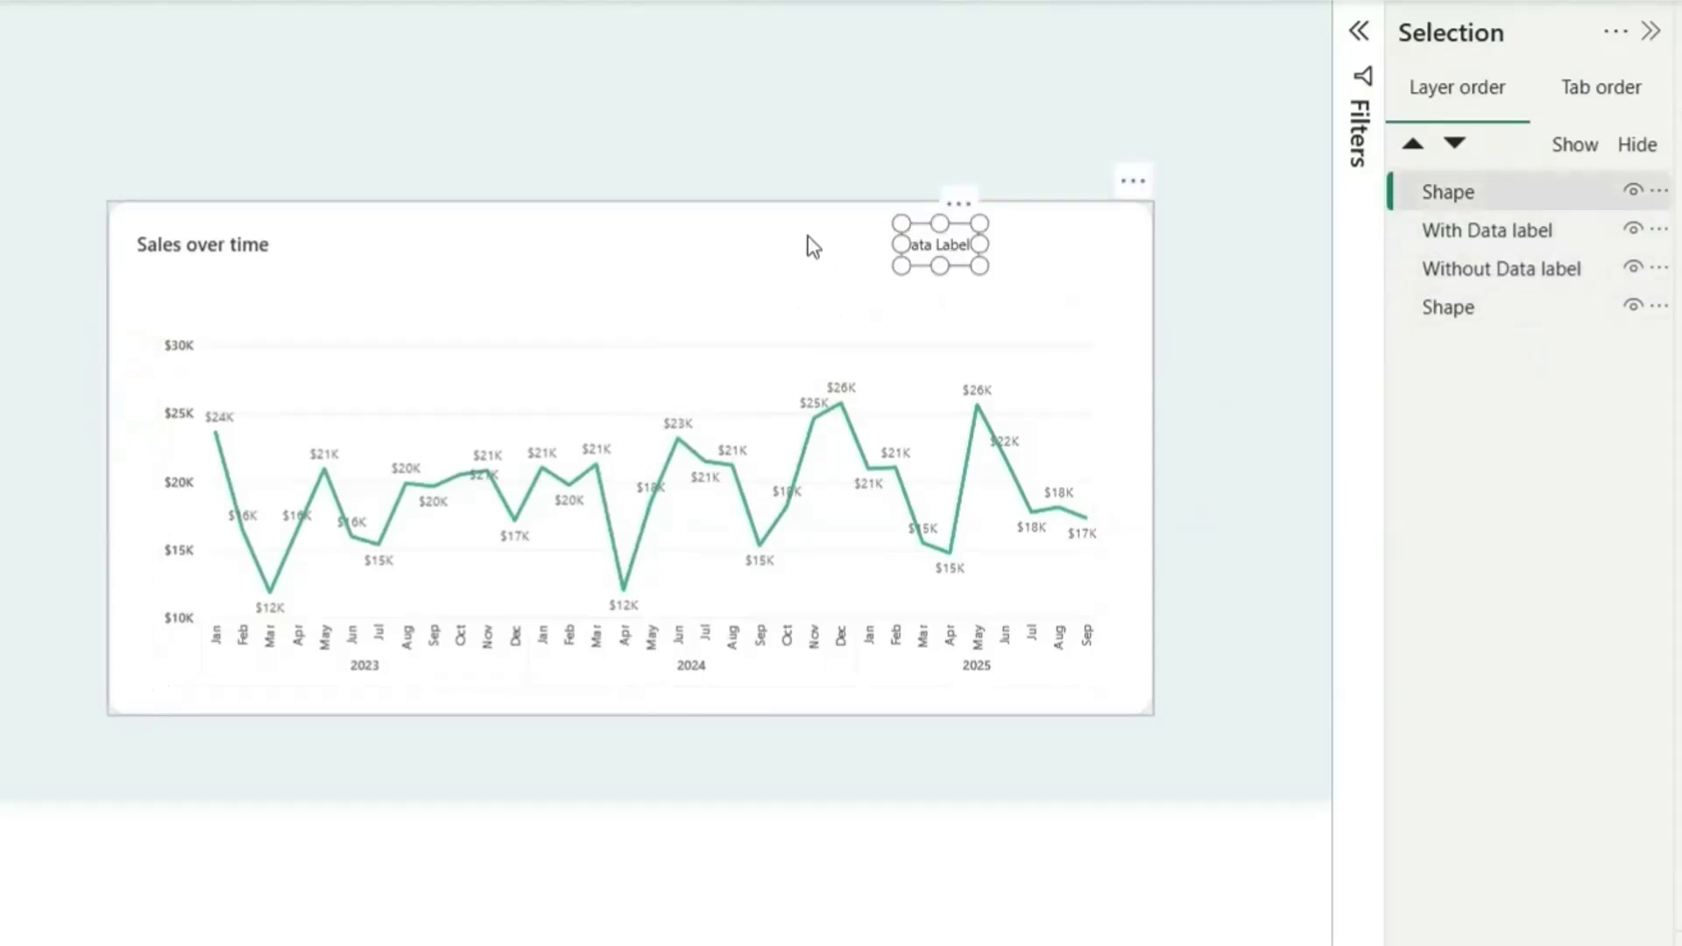
click(1031, 121)
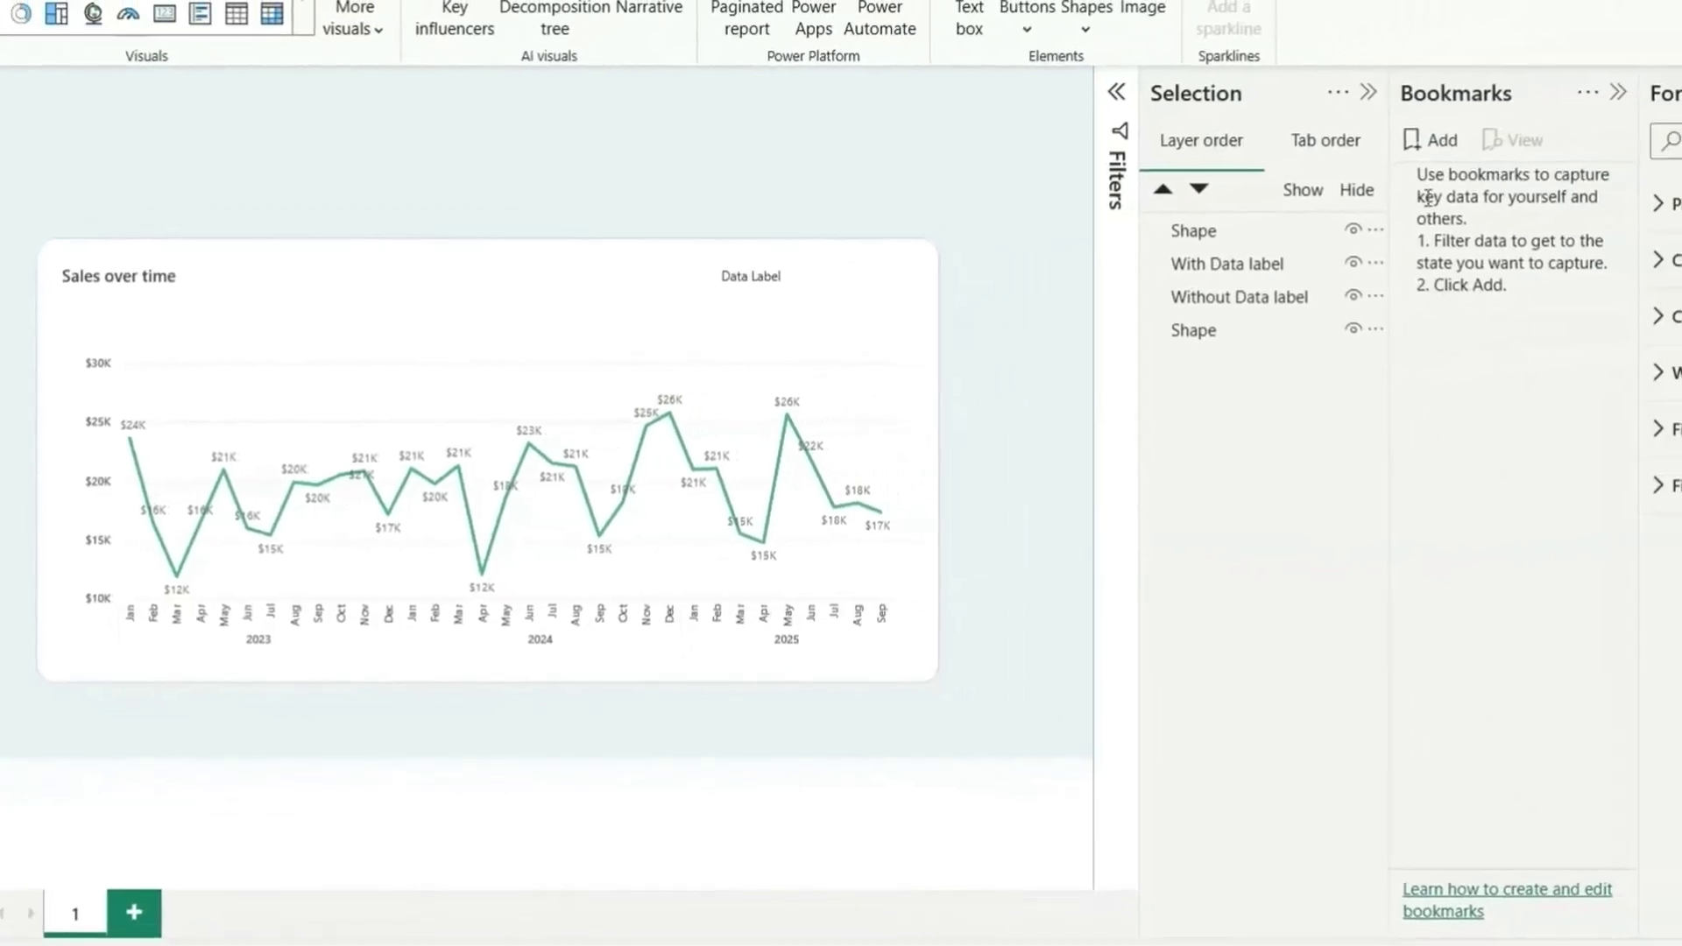
- Add two bookmarks and name them 'Toggle ON' and 'Toggle OFF'
double_click(1434, 145)
double_click(1473, 181)
text(Toggle ON)
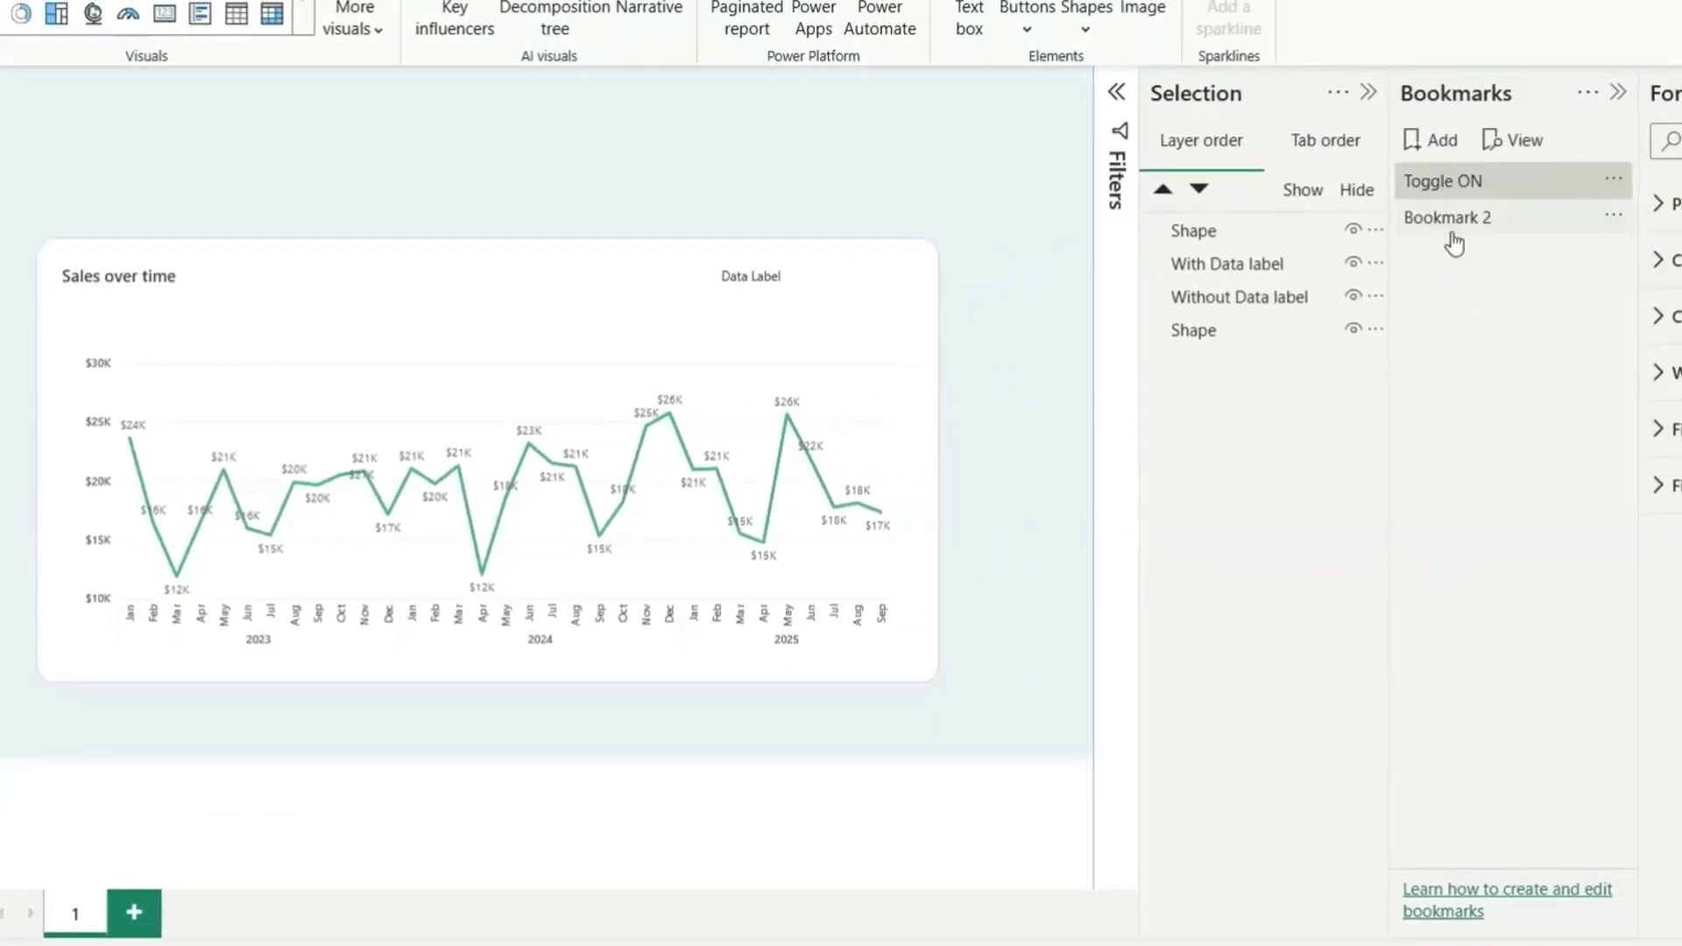
double_click(1454, 225)
text(Toggle OFF)
key(Return)
- Stop the Toggle ON bookmark from capturing Data, then bring up Toggle OFF's options
right_click(1482, 191)
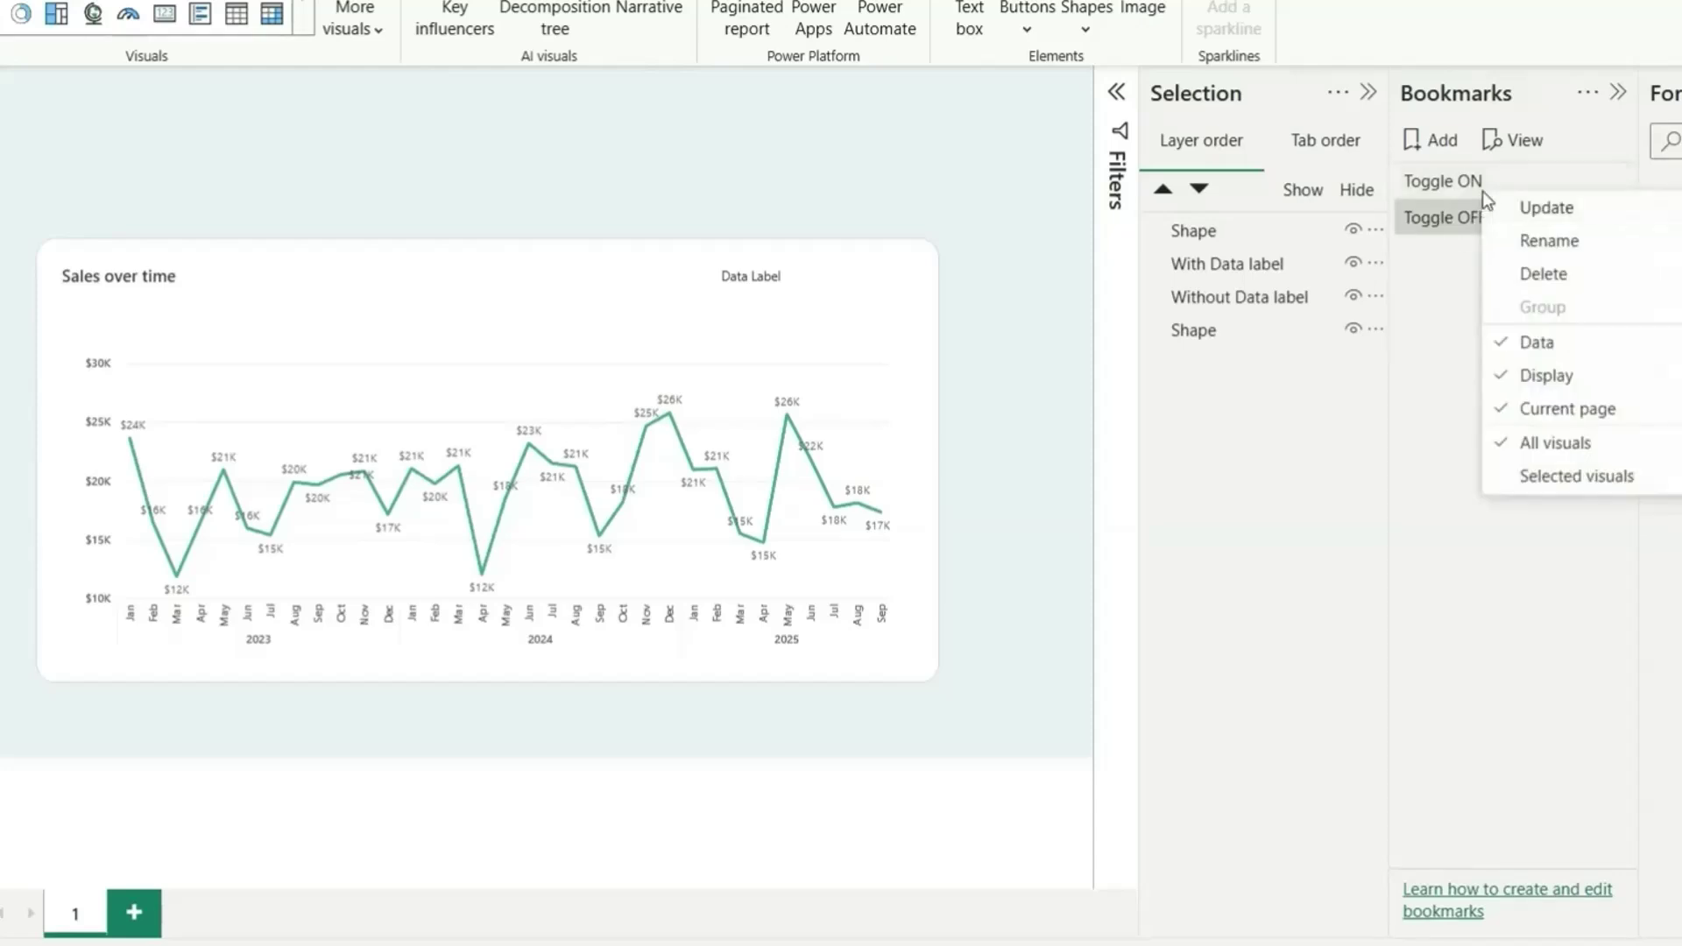
click(1532, 342)
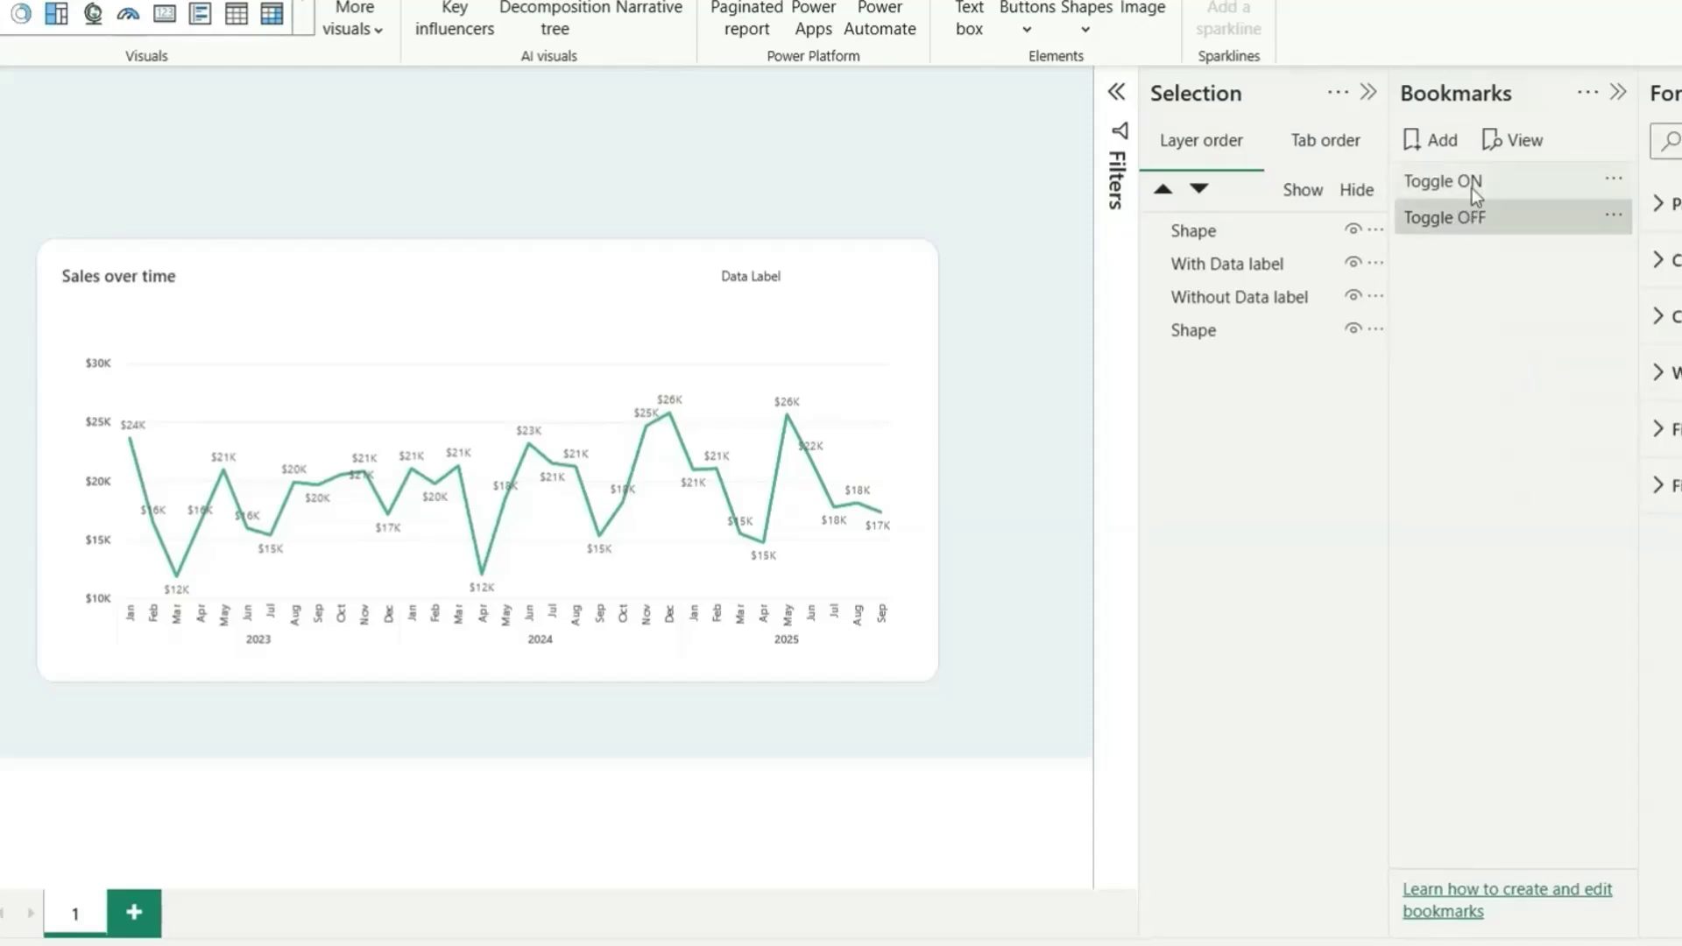
right_click(1473, 221)
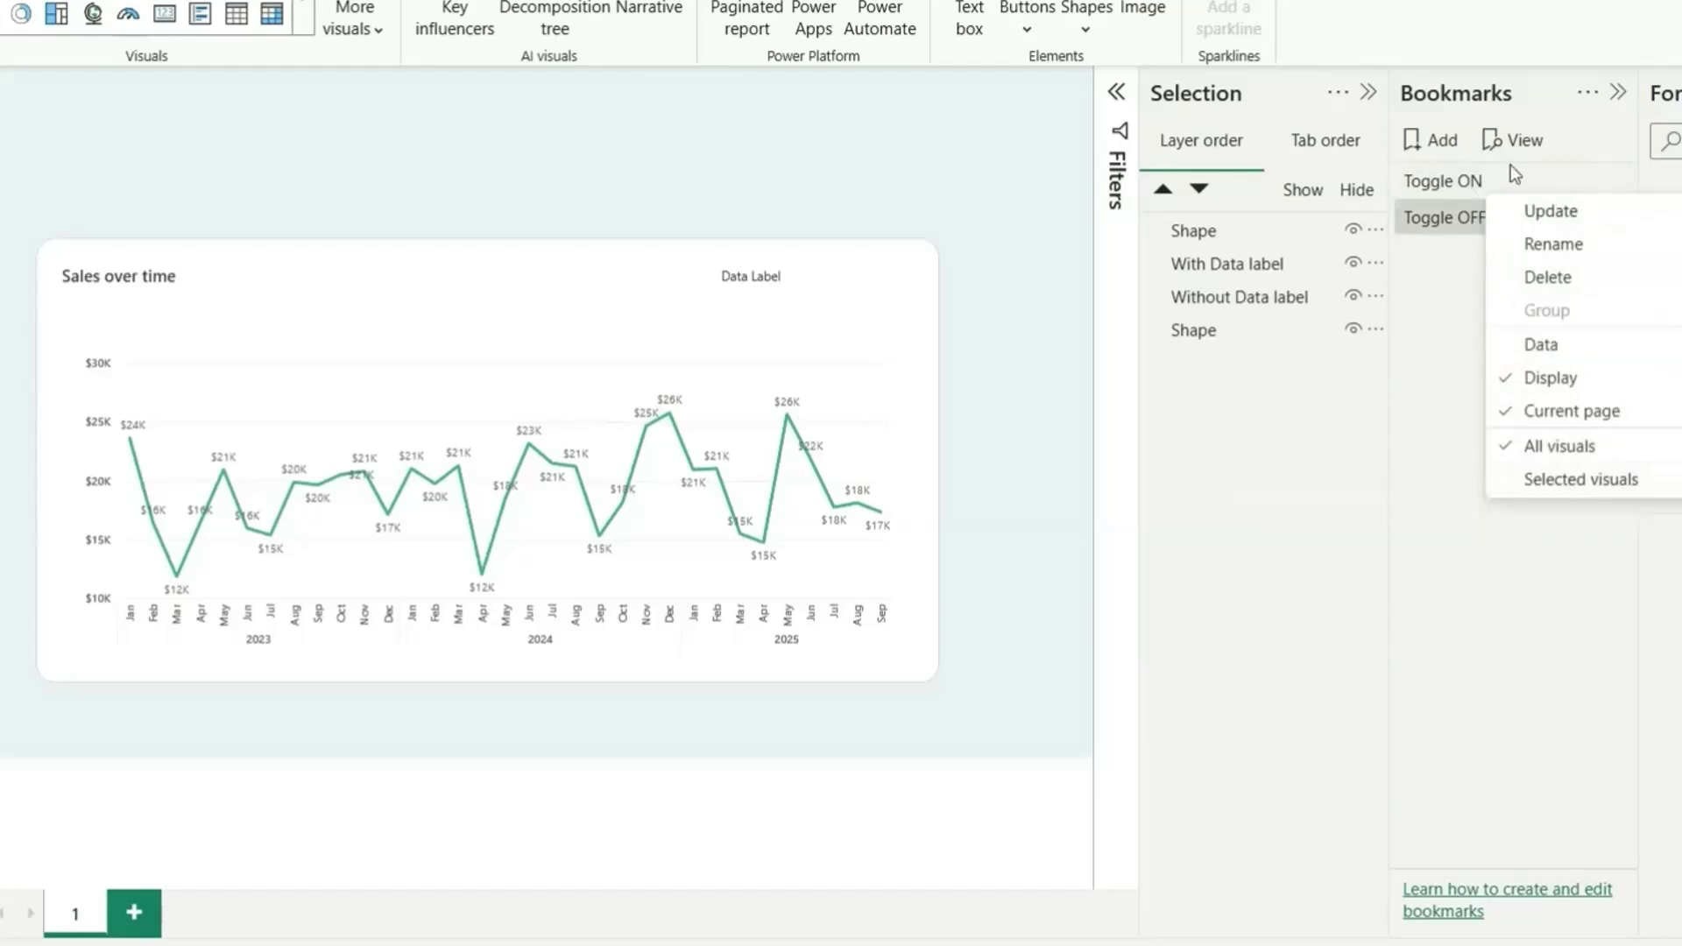
- Hide the Without Data label chart, select both layers, and update the Toggle ON bookmark
click(1557, 506)
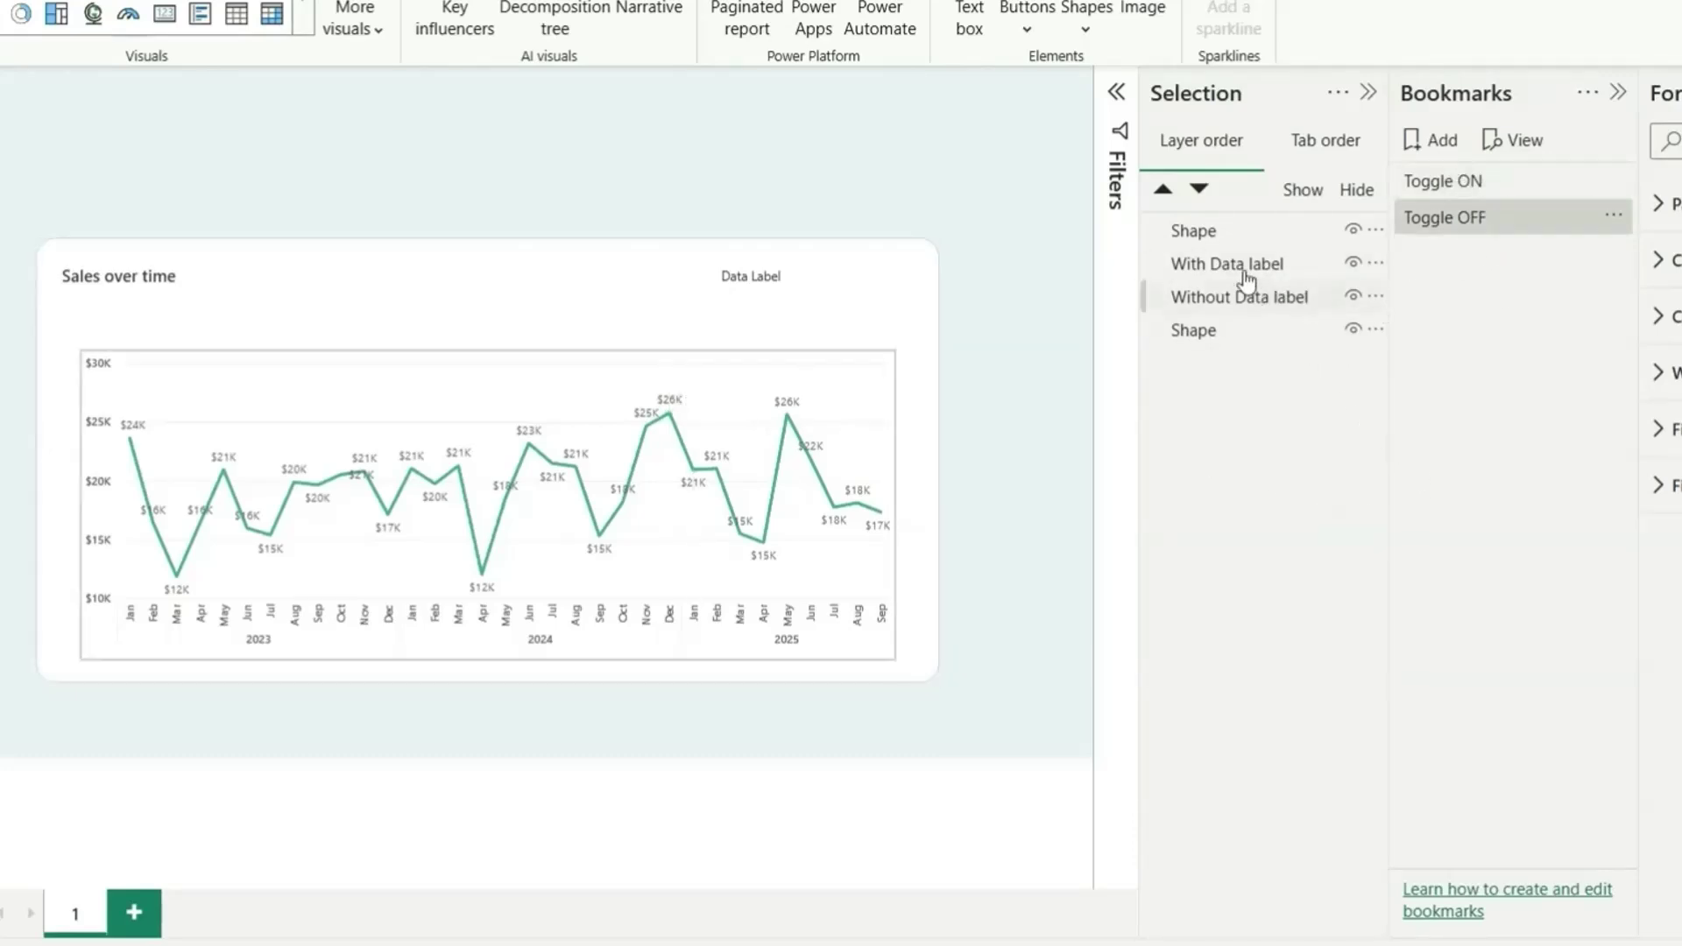
click(1355, 298)
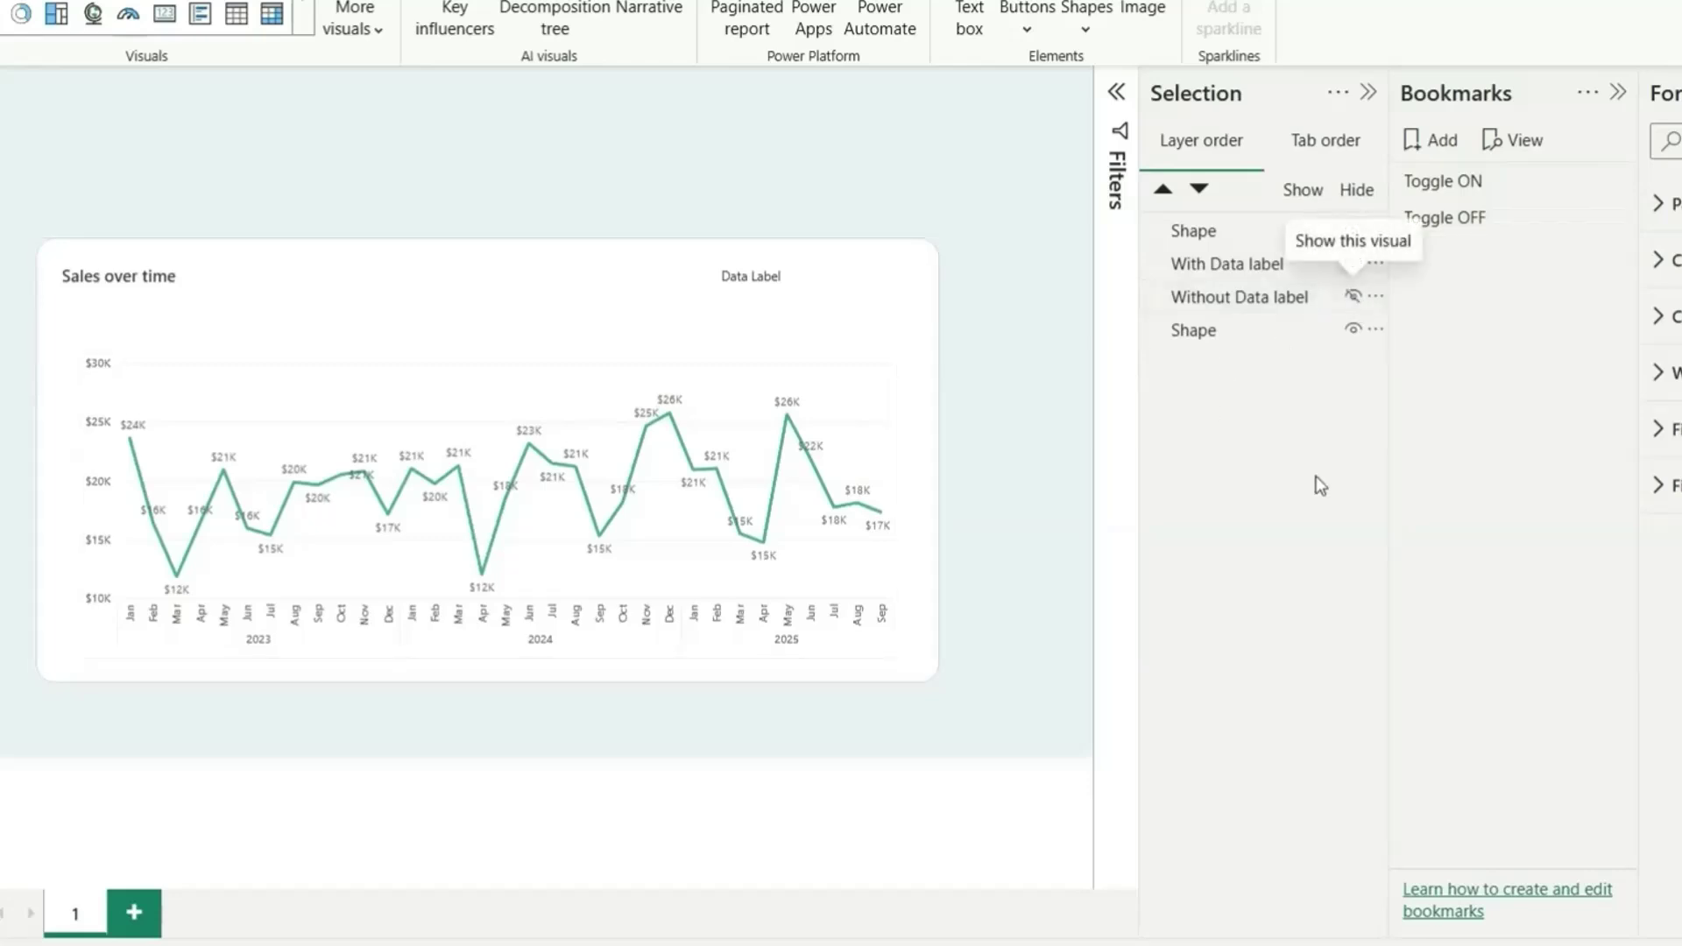
ctrl+click(1285, 263)
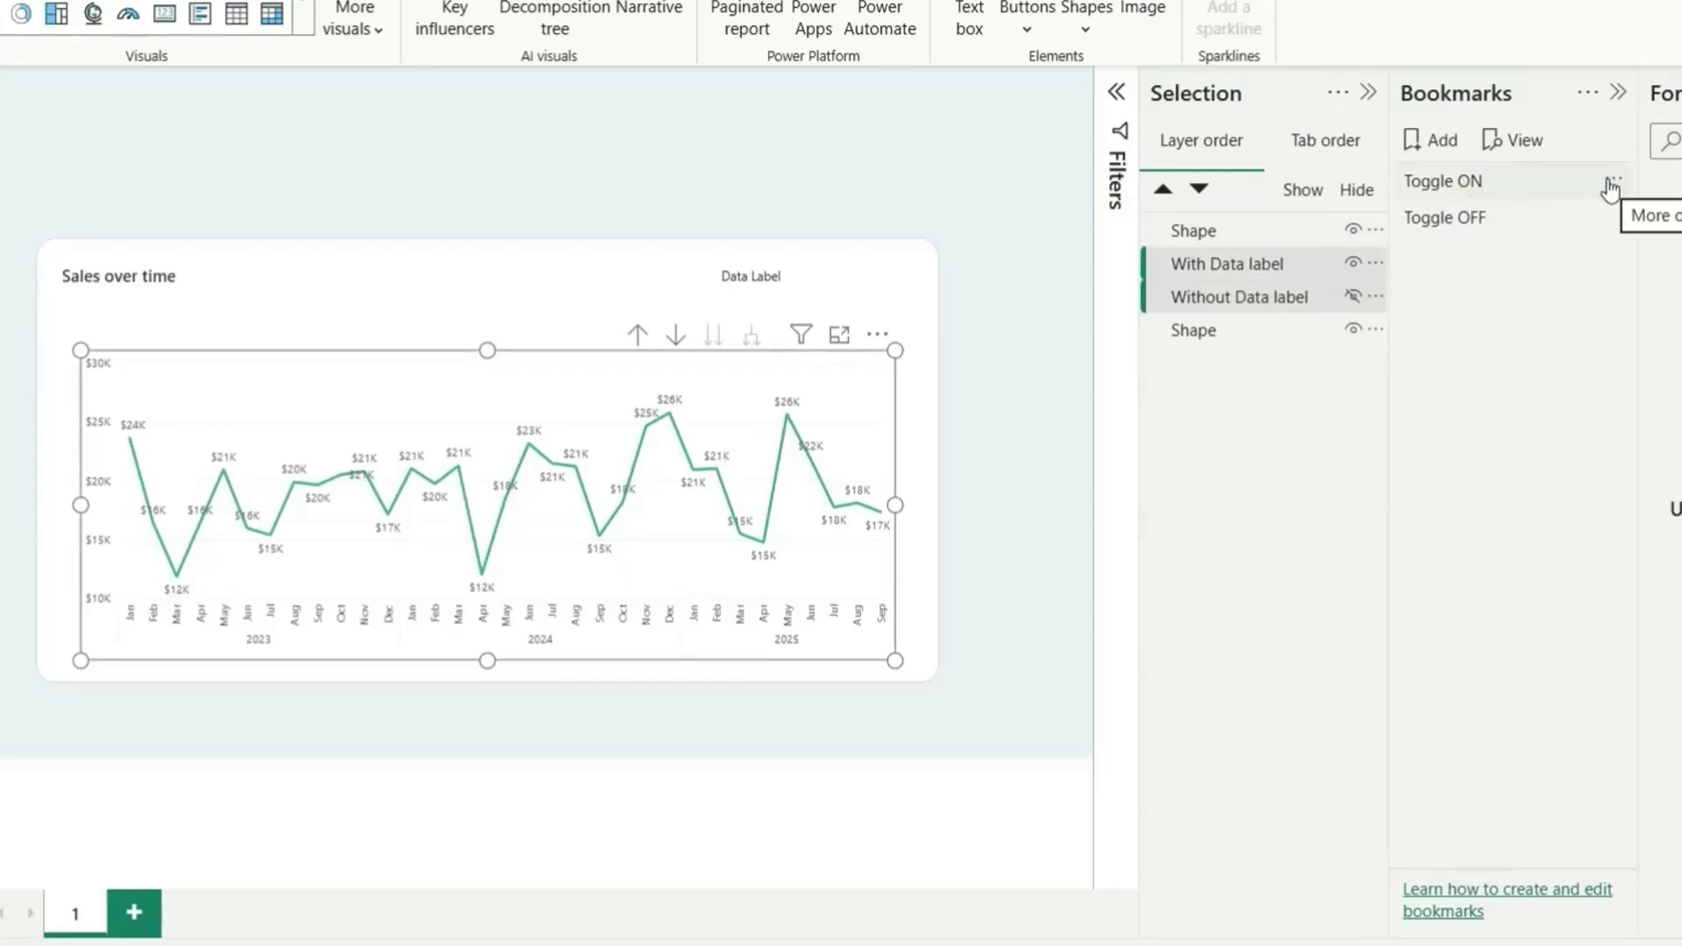
click(1614, 179)
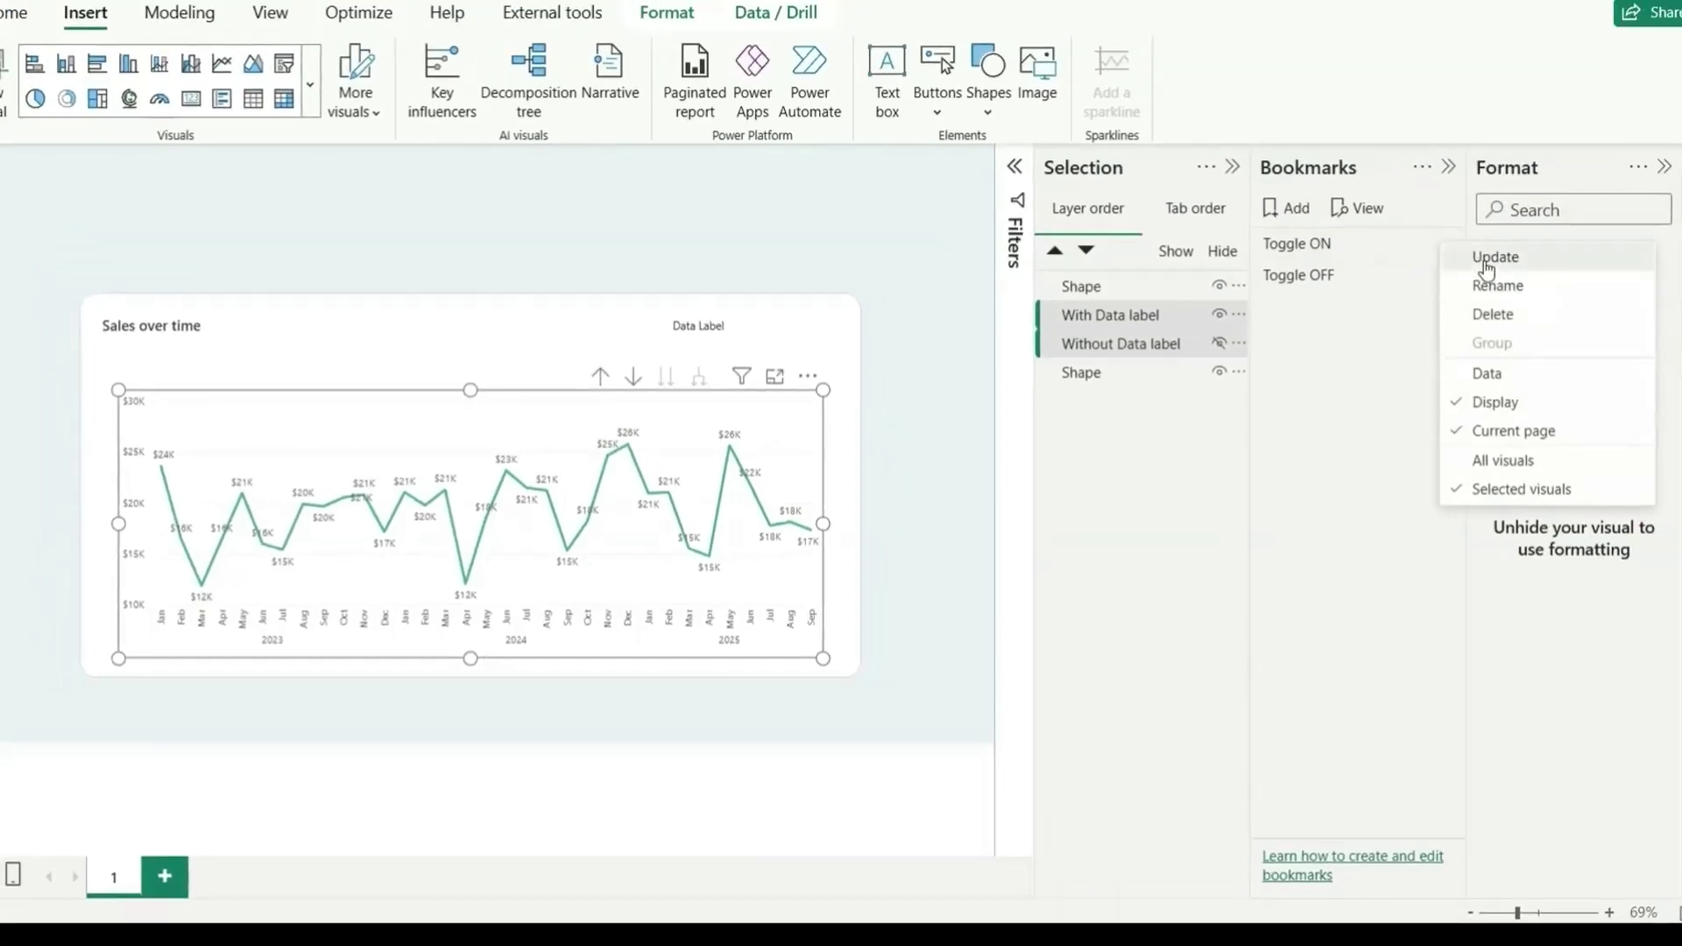
click(1486, 261)
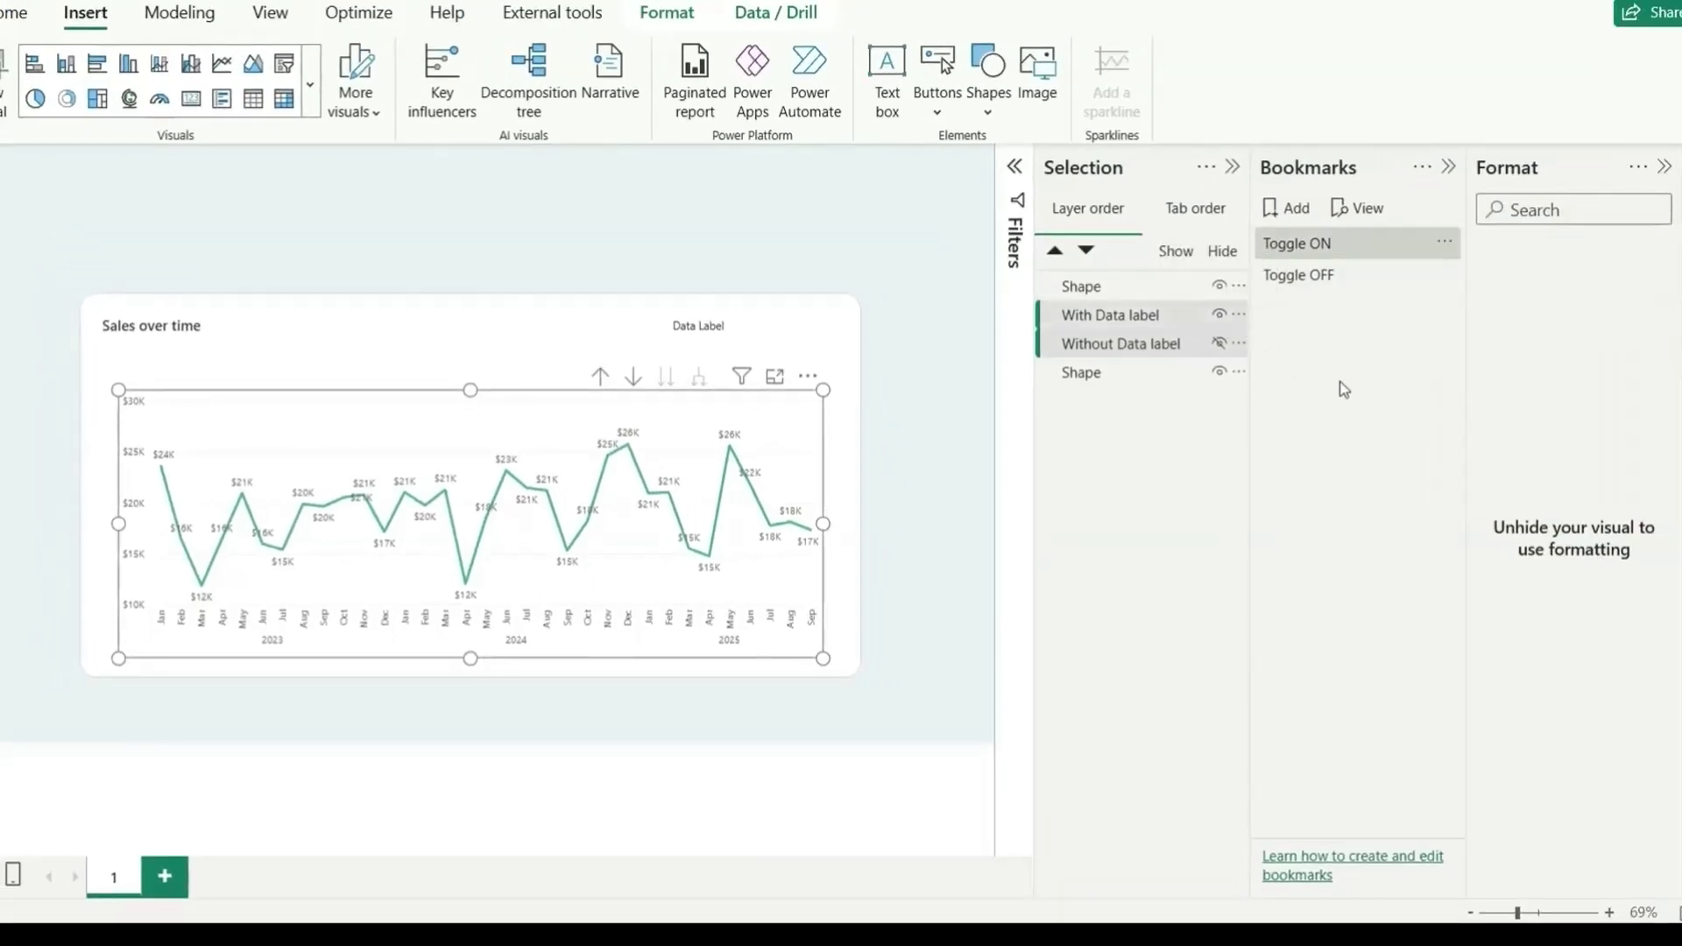
- Show only the unlabelled chart, update Toggle OFF, then test both bookmarks
ctrl+click(1222, 324)
click(1219, 315)
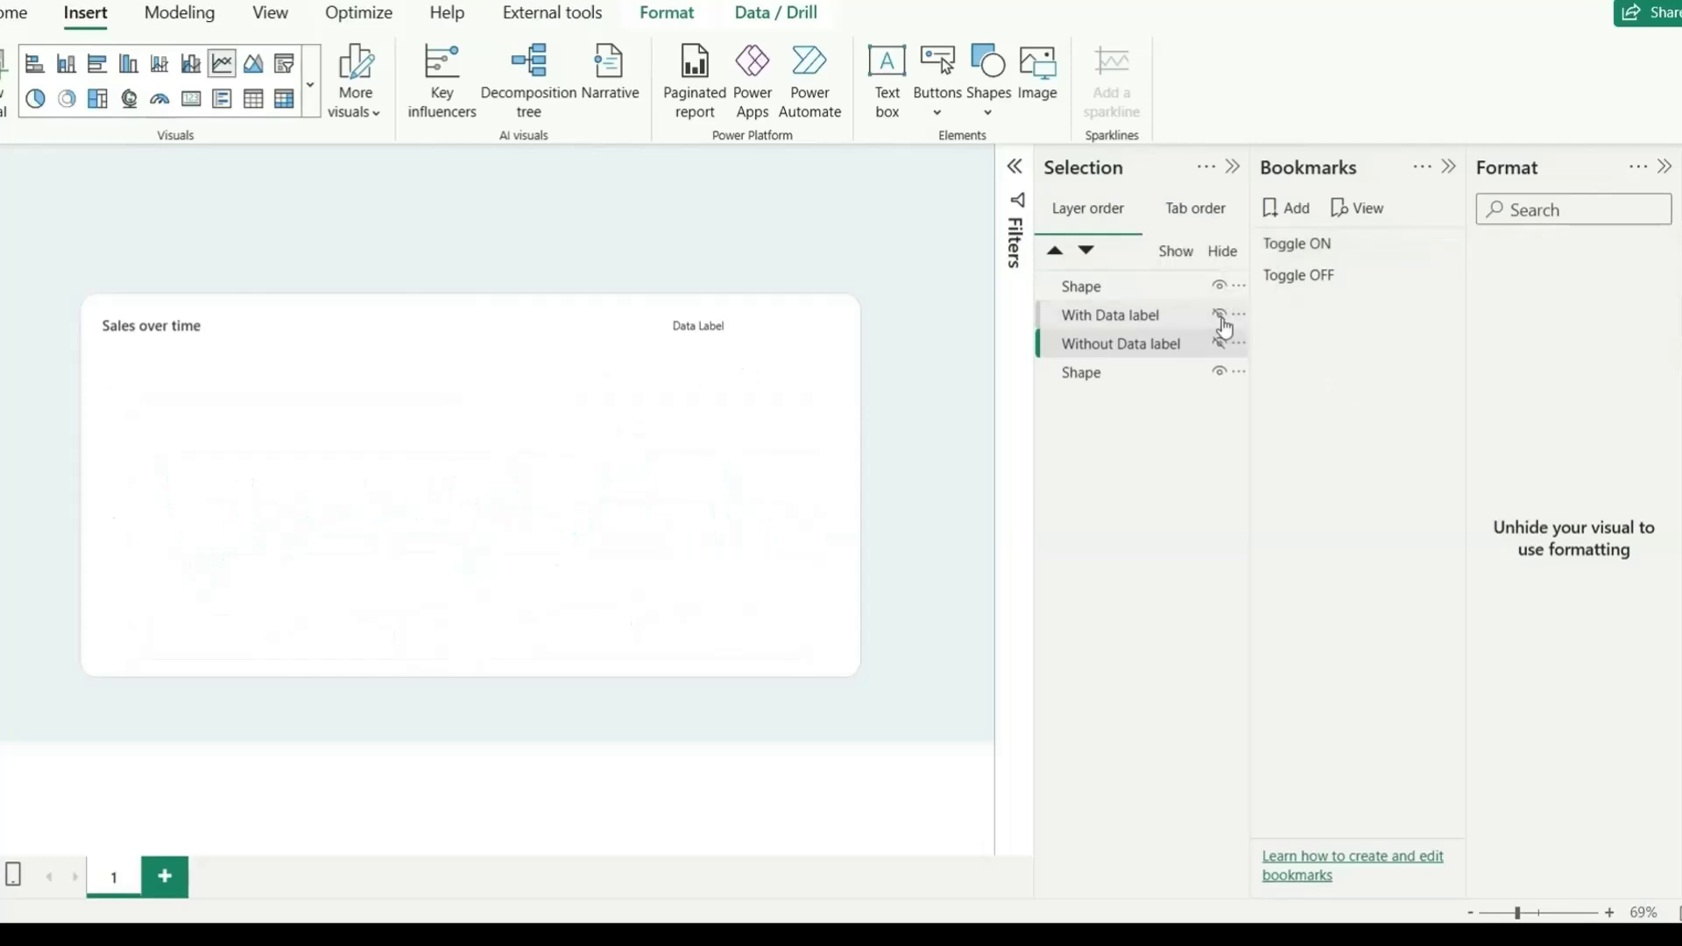
click(1220, 343)
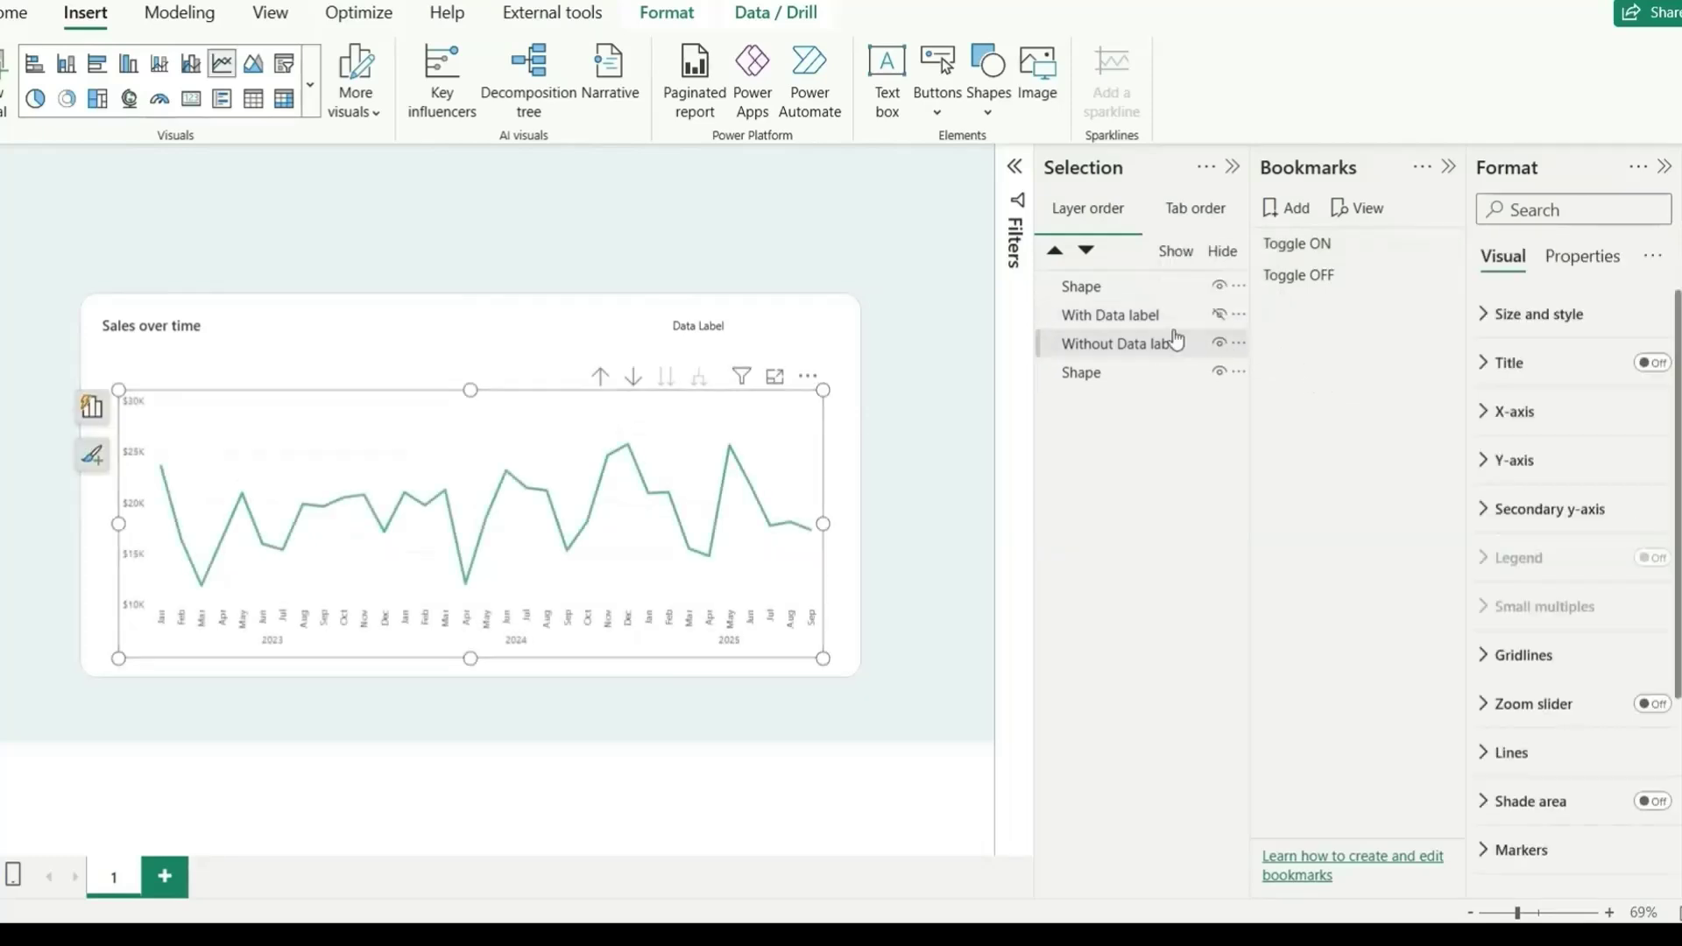
ctrl+click(1130, 315)
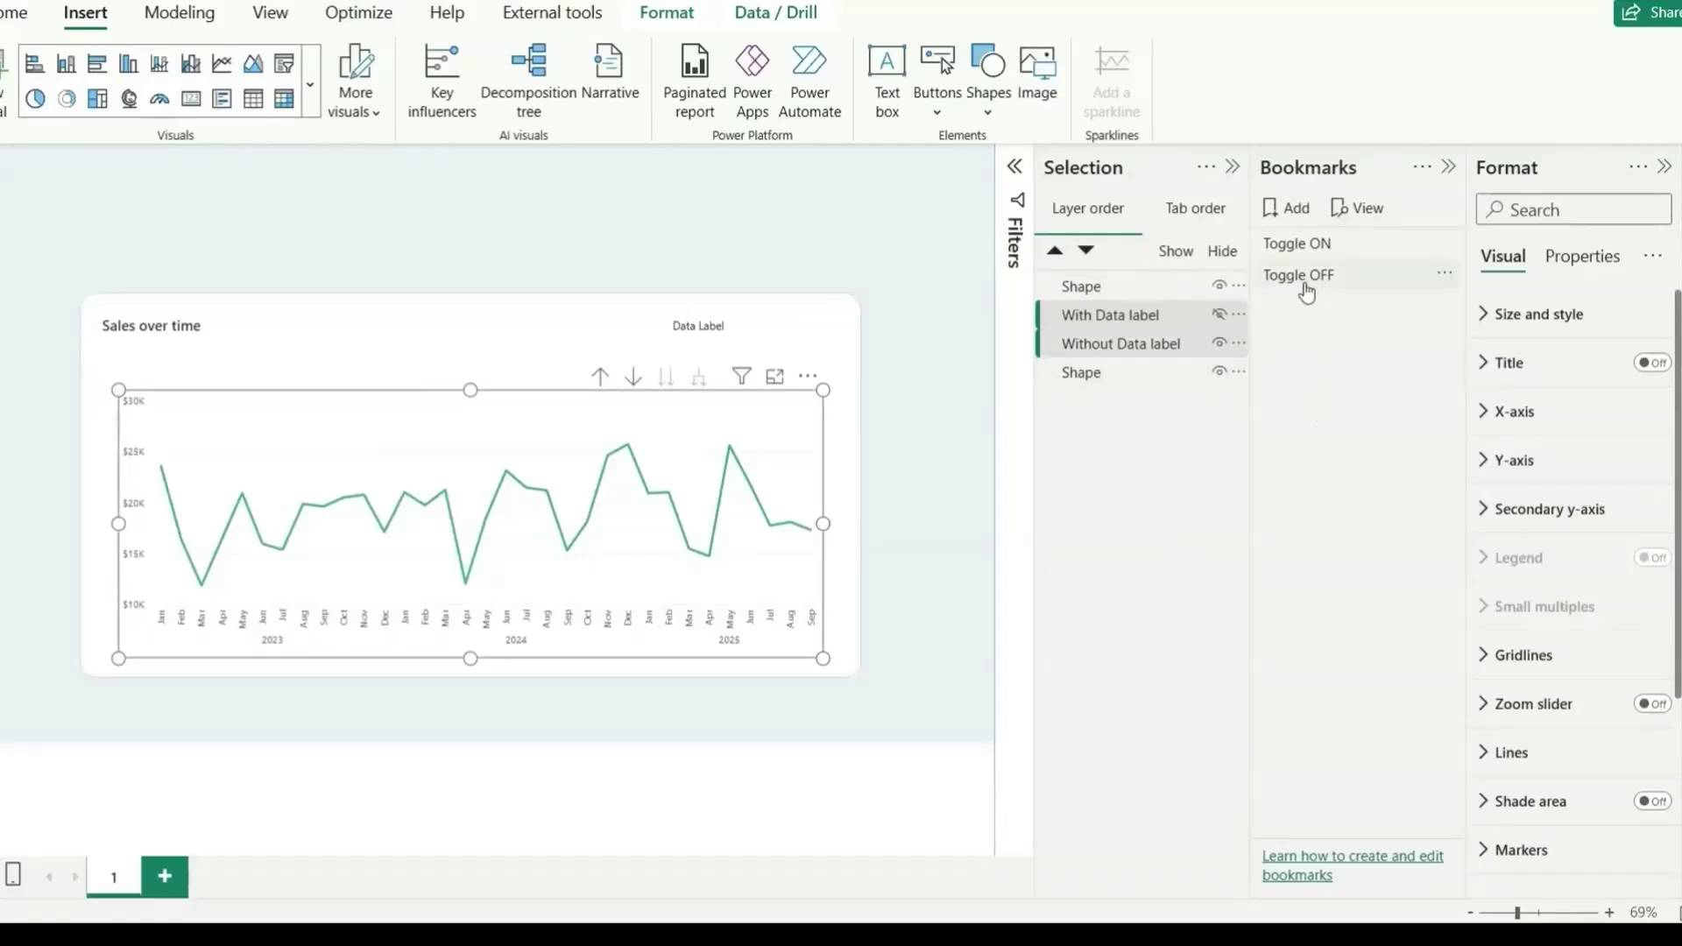
right_click(1364, 283)
click(1401, 296)
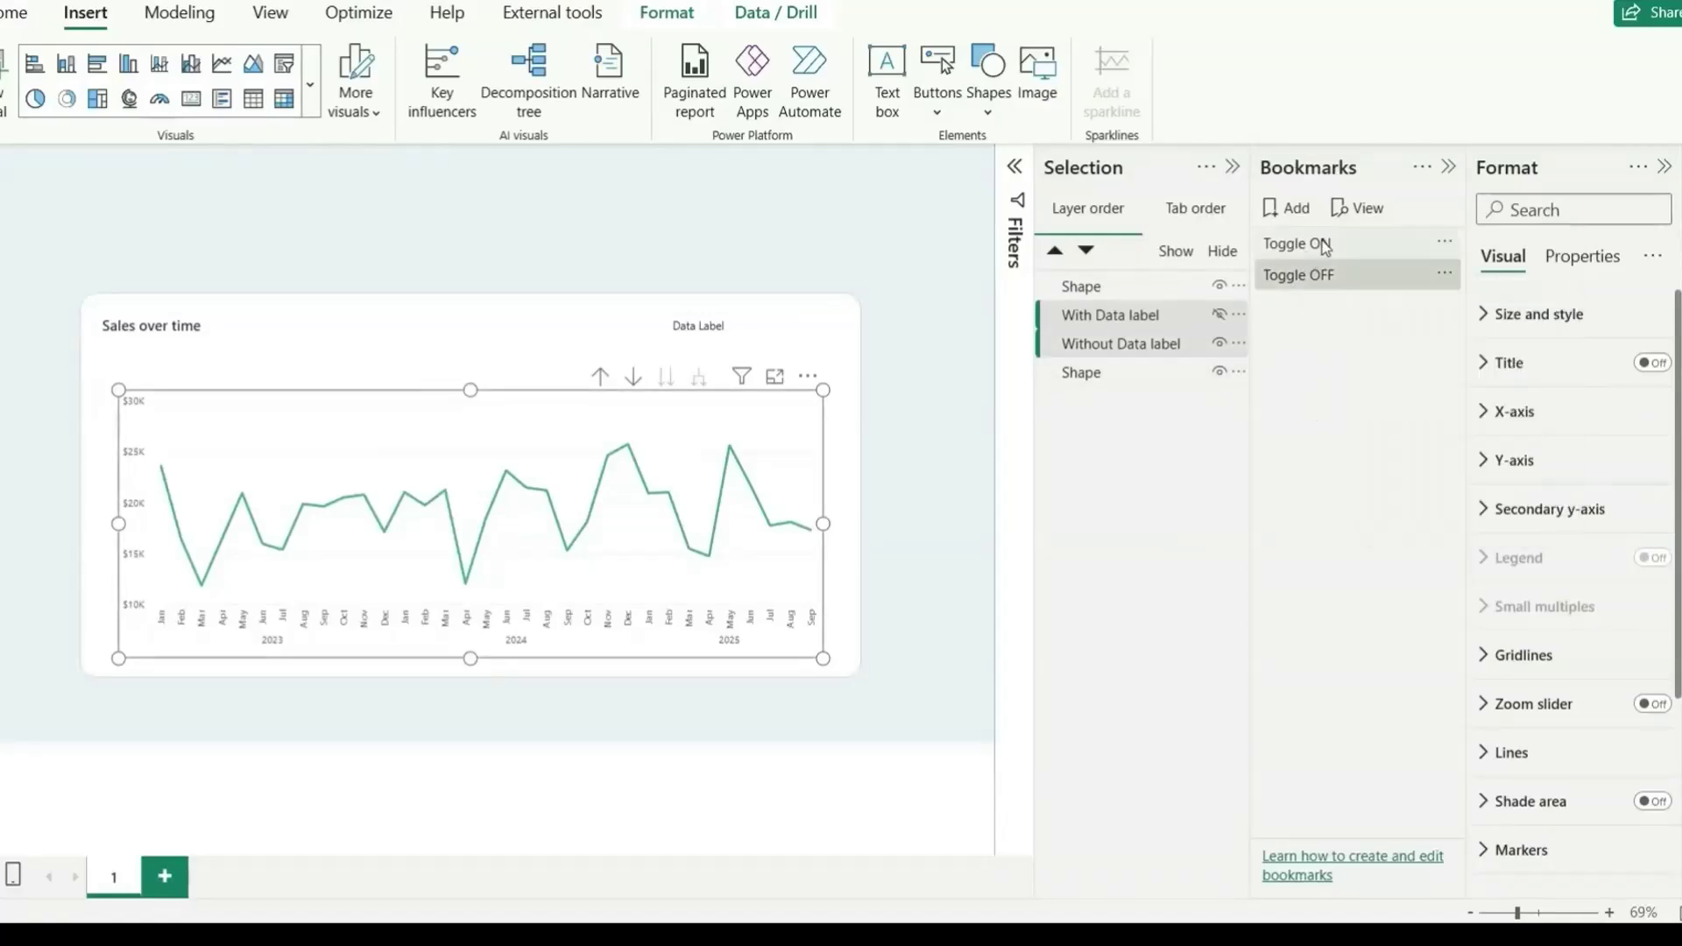
click(1336, 245)
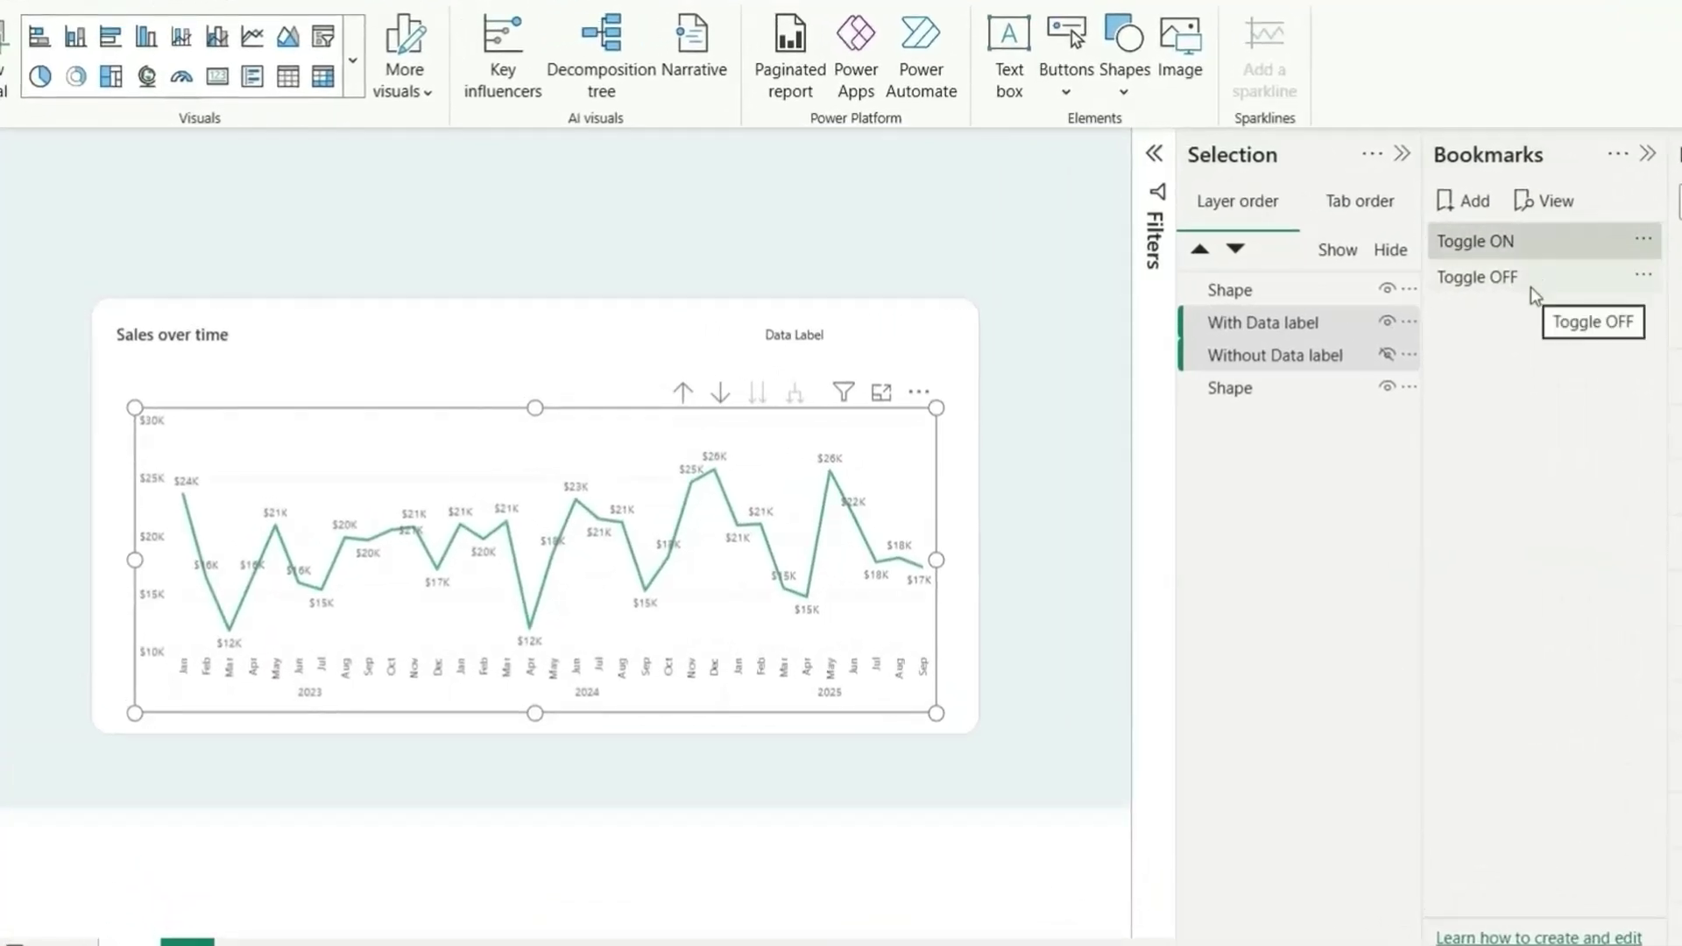
click(1531, 286)
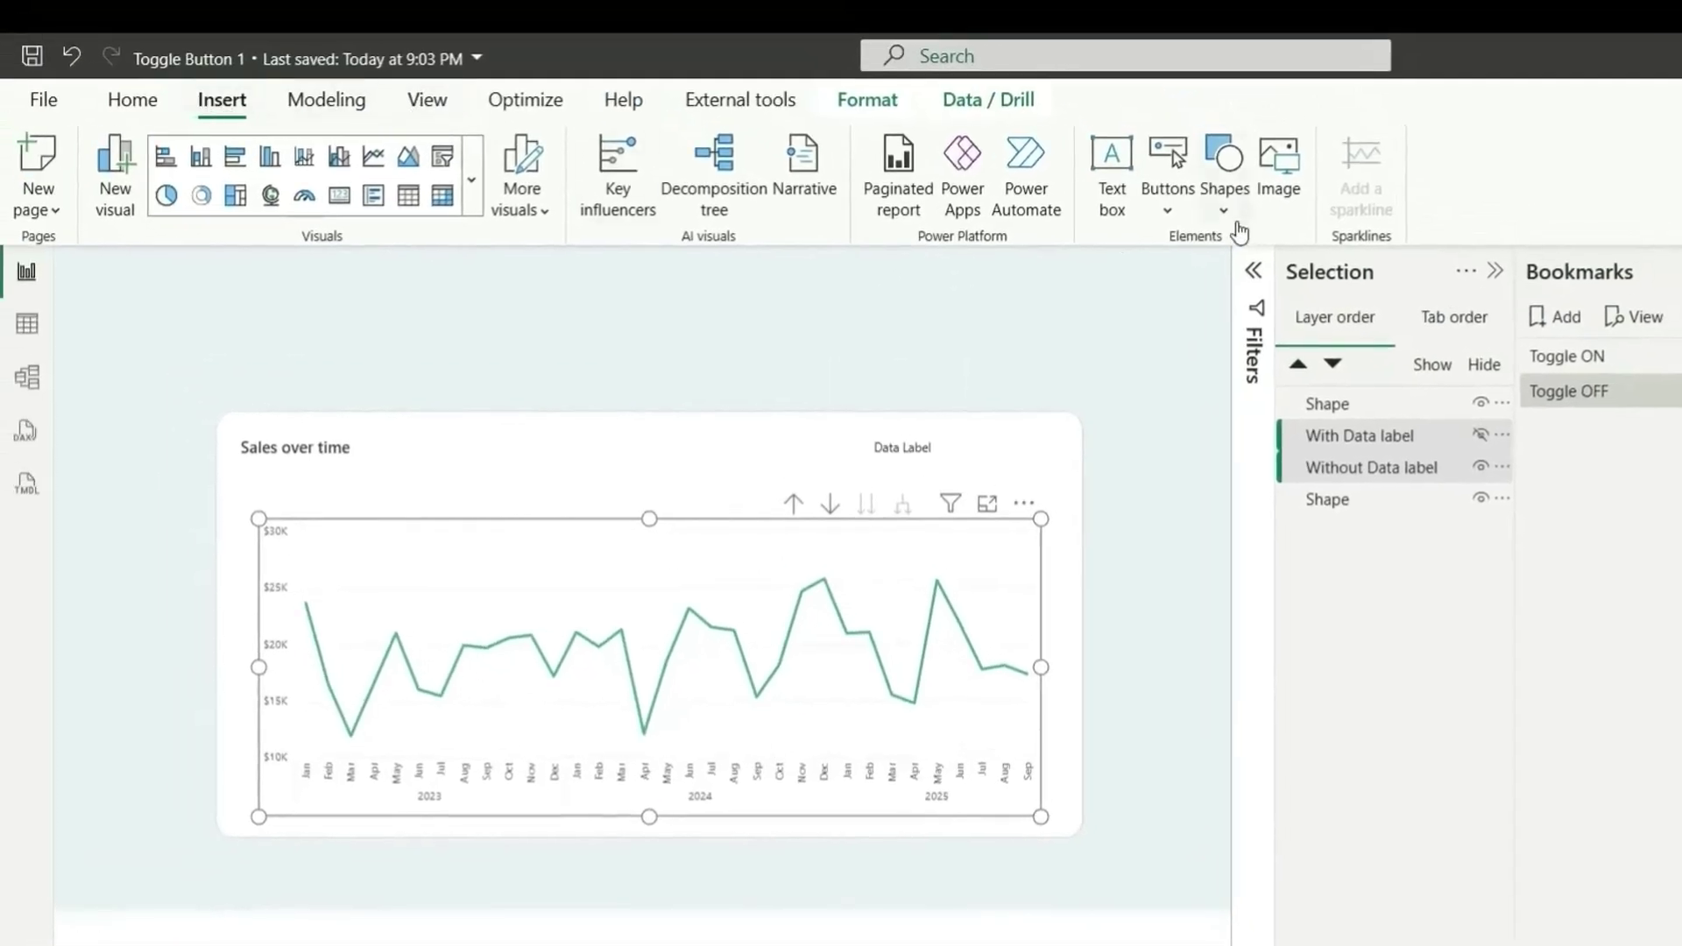
- Insert a bookmark navigator button onto the report page
click(1168, 208)
mouse_move(1226, 687)
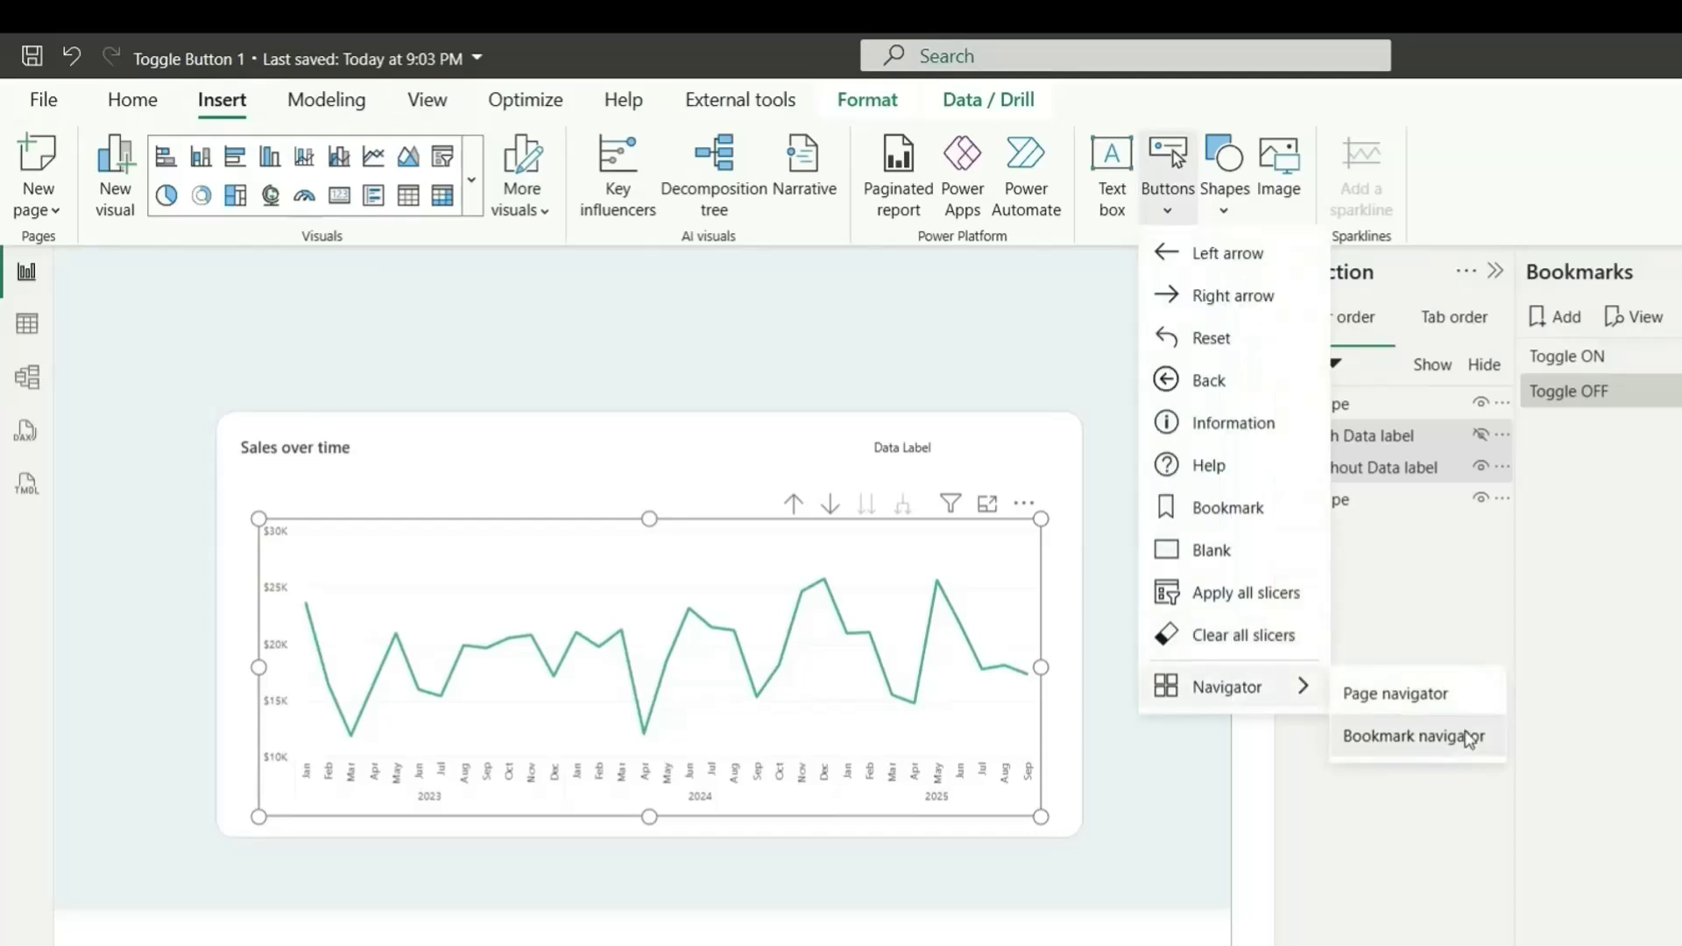
click(1469, 738)
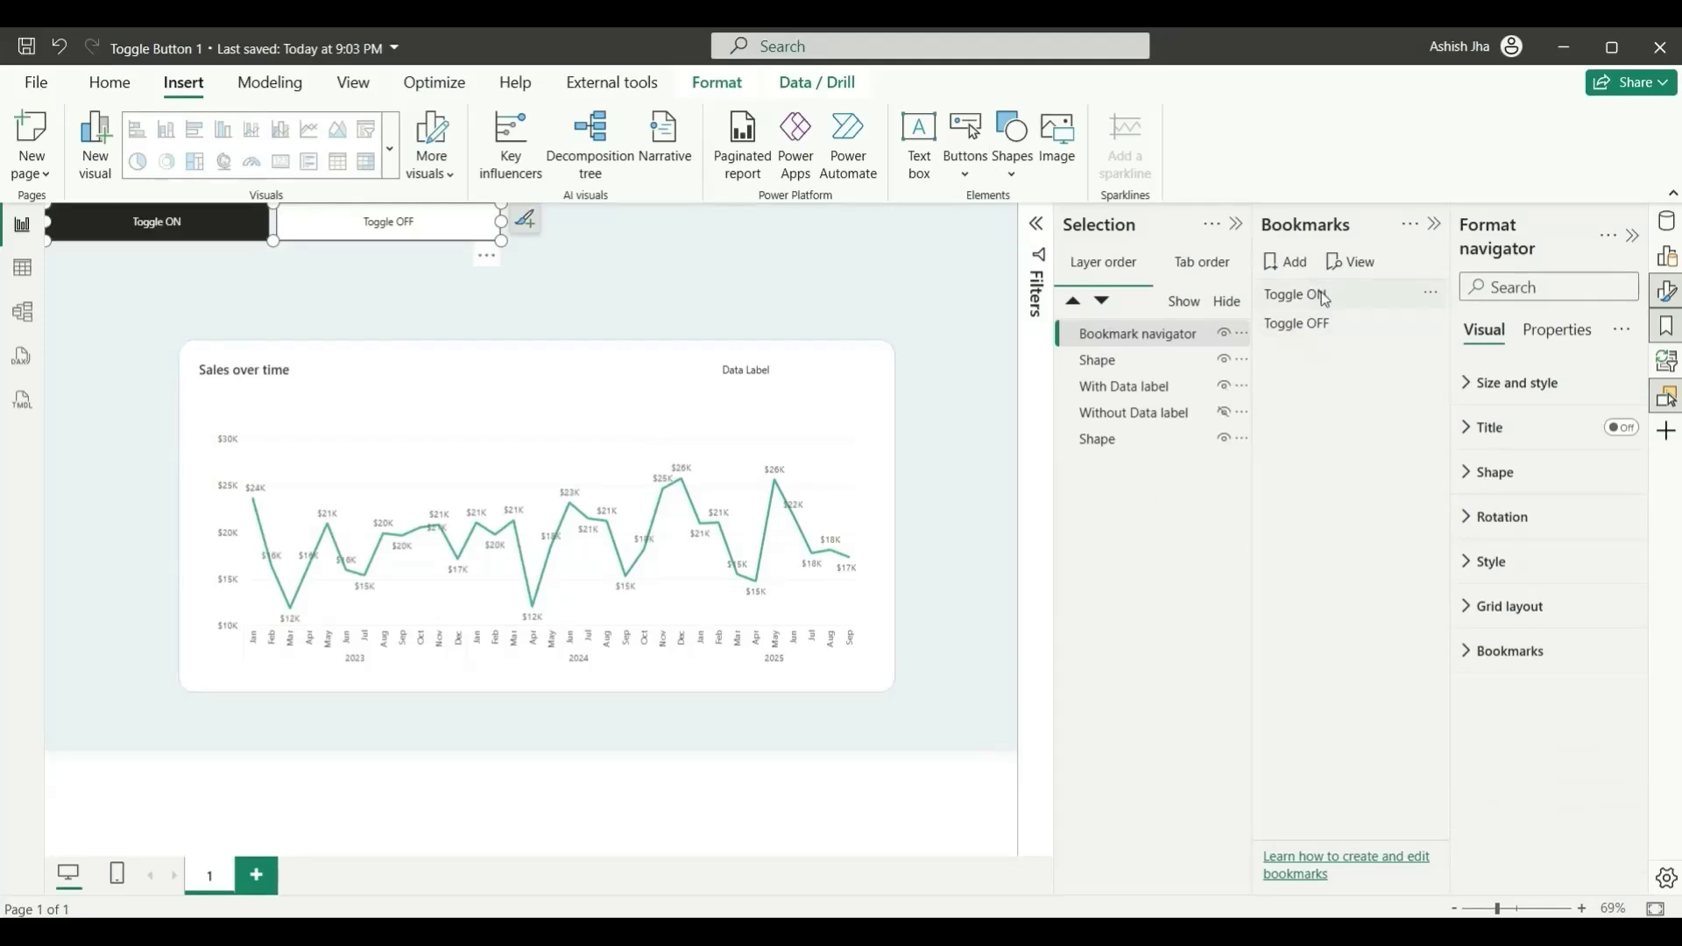
- Group the Toggle ON bookmark into a new Group 1 and expand it
right_click(1325, 300)
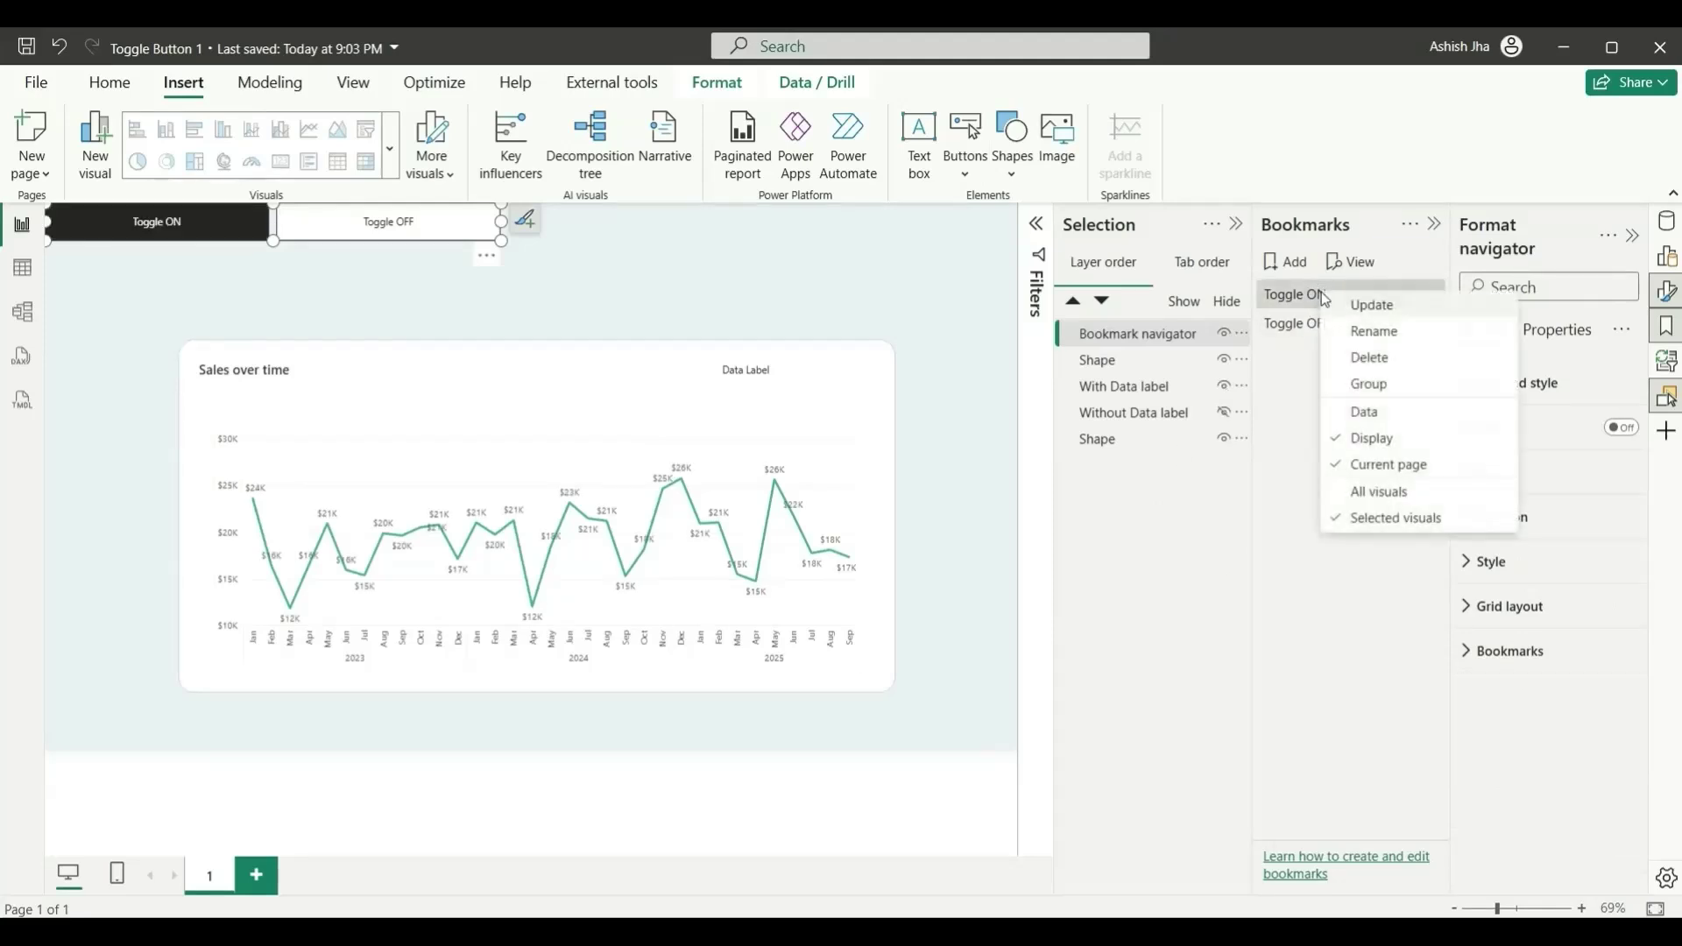
click(1366, 383)
click(1267, 298)
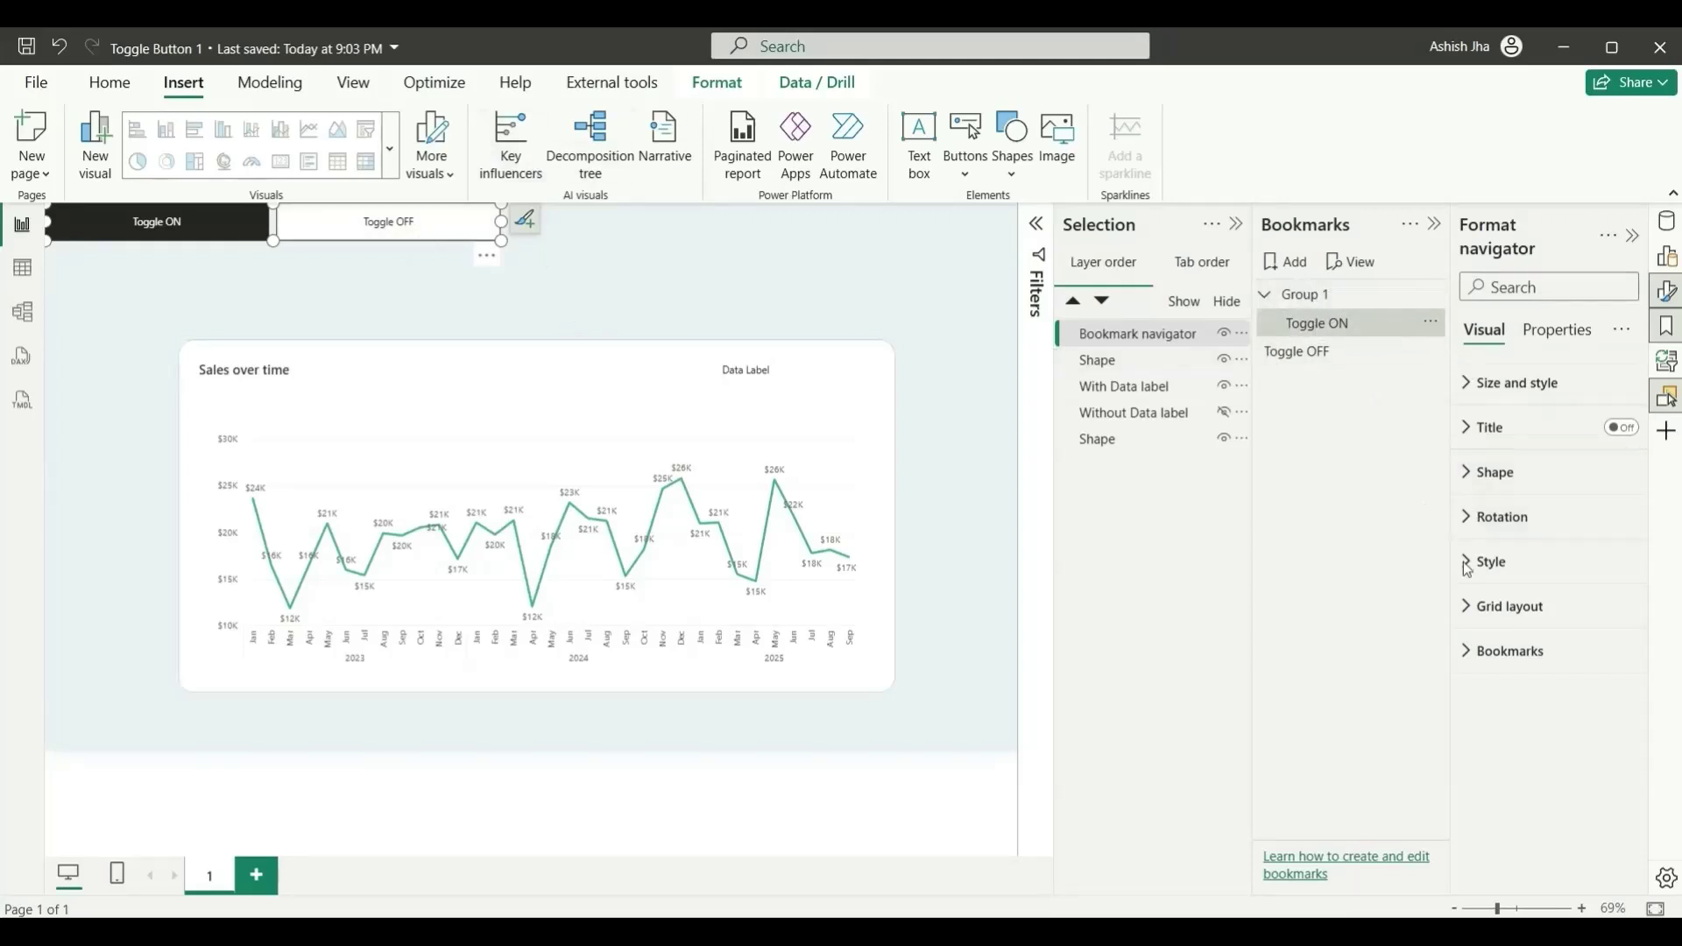
- Set the bookmark navigator's Bookmark setting to Group 1
click(1552, 664)
click(1552, 734)
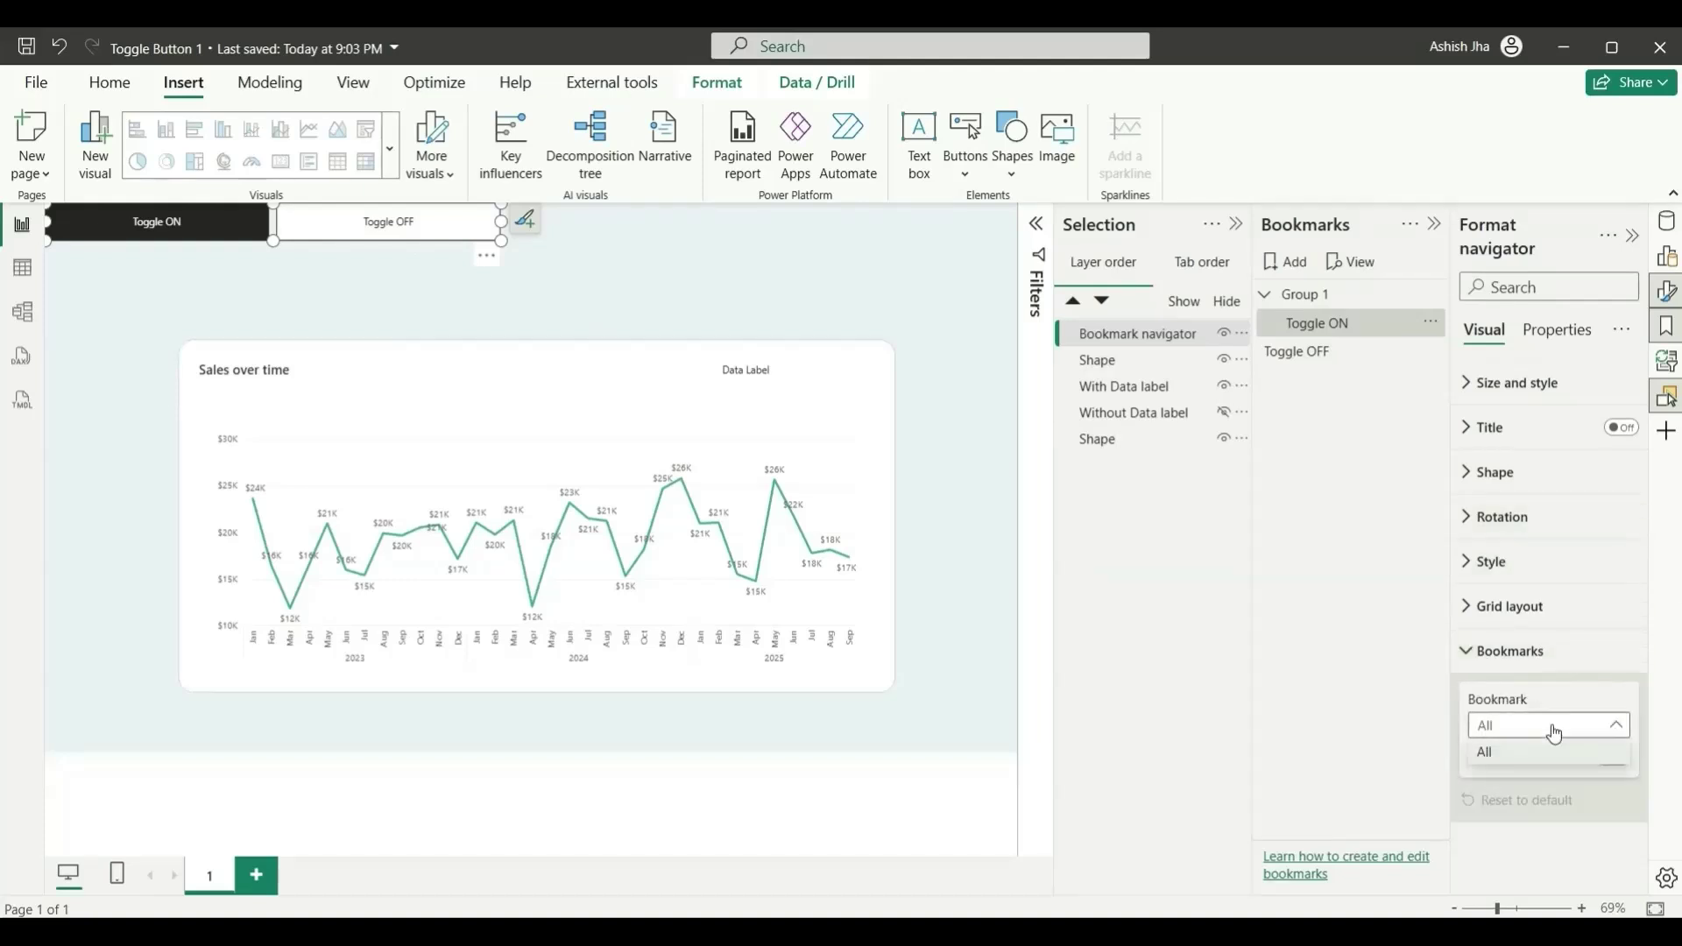
click(1539, 764)
click(1558, 724)
click(611, 298)
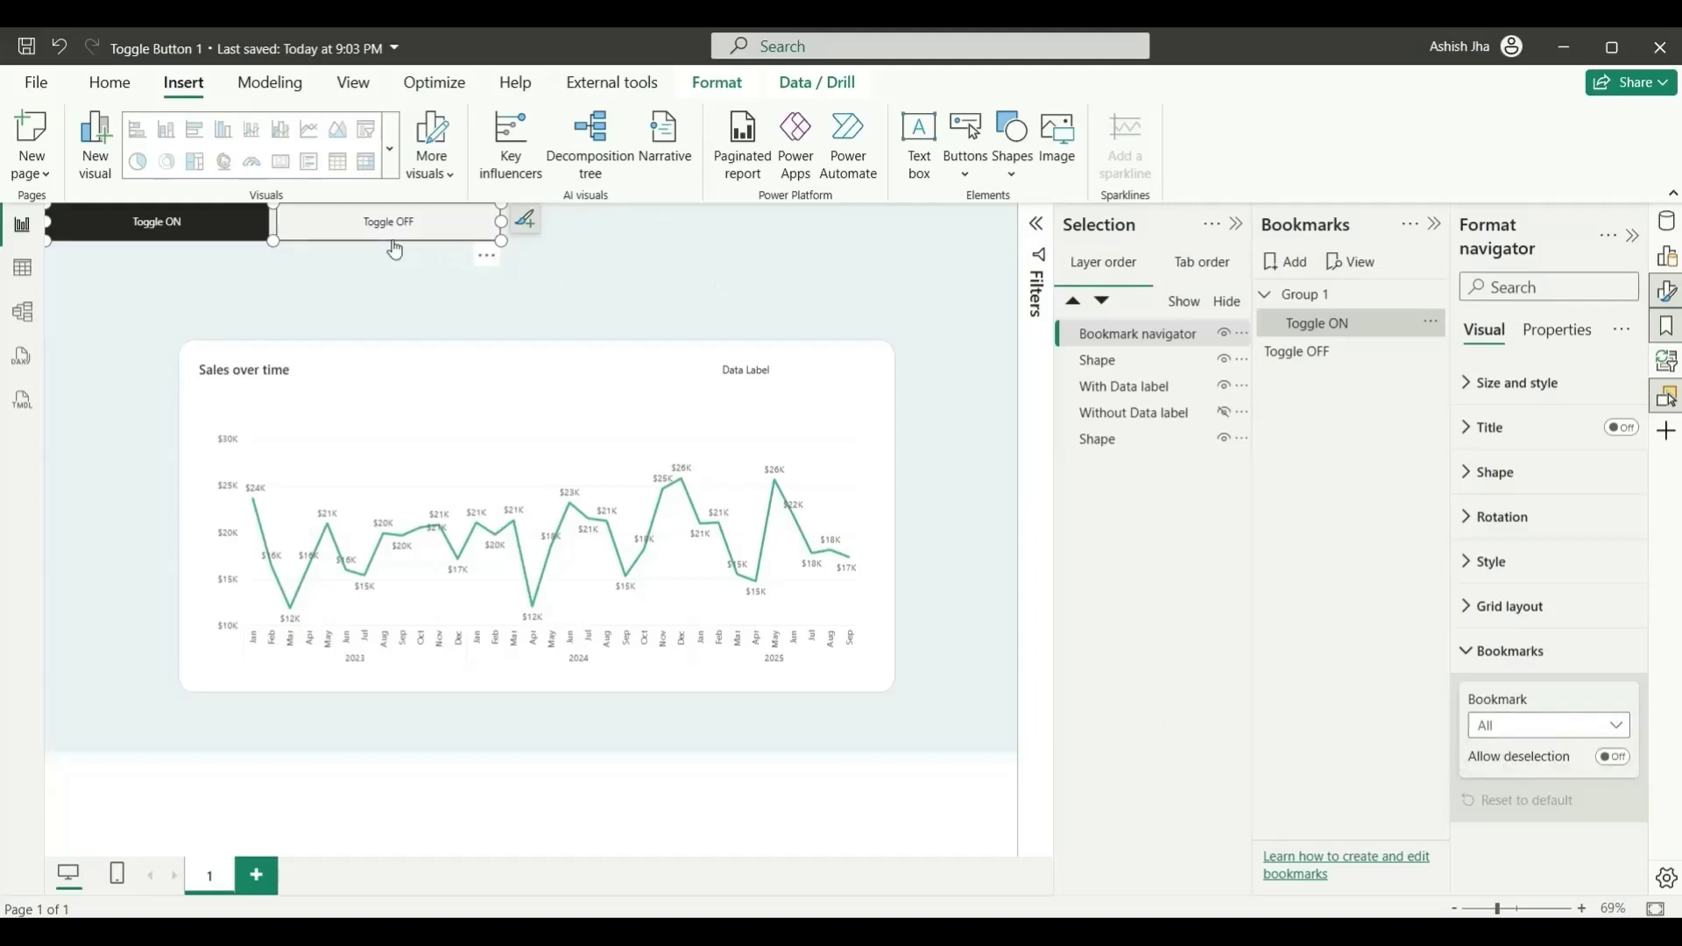
click(618, 282)
click(429, 243)
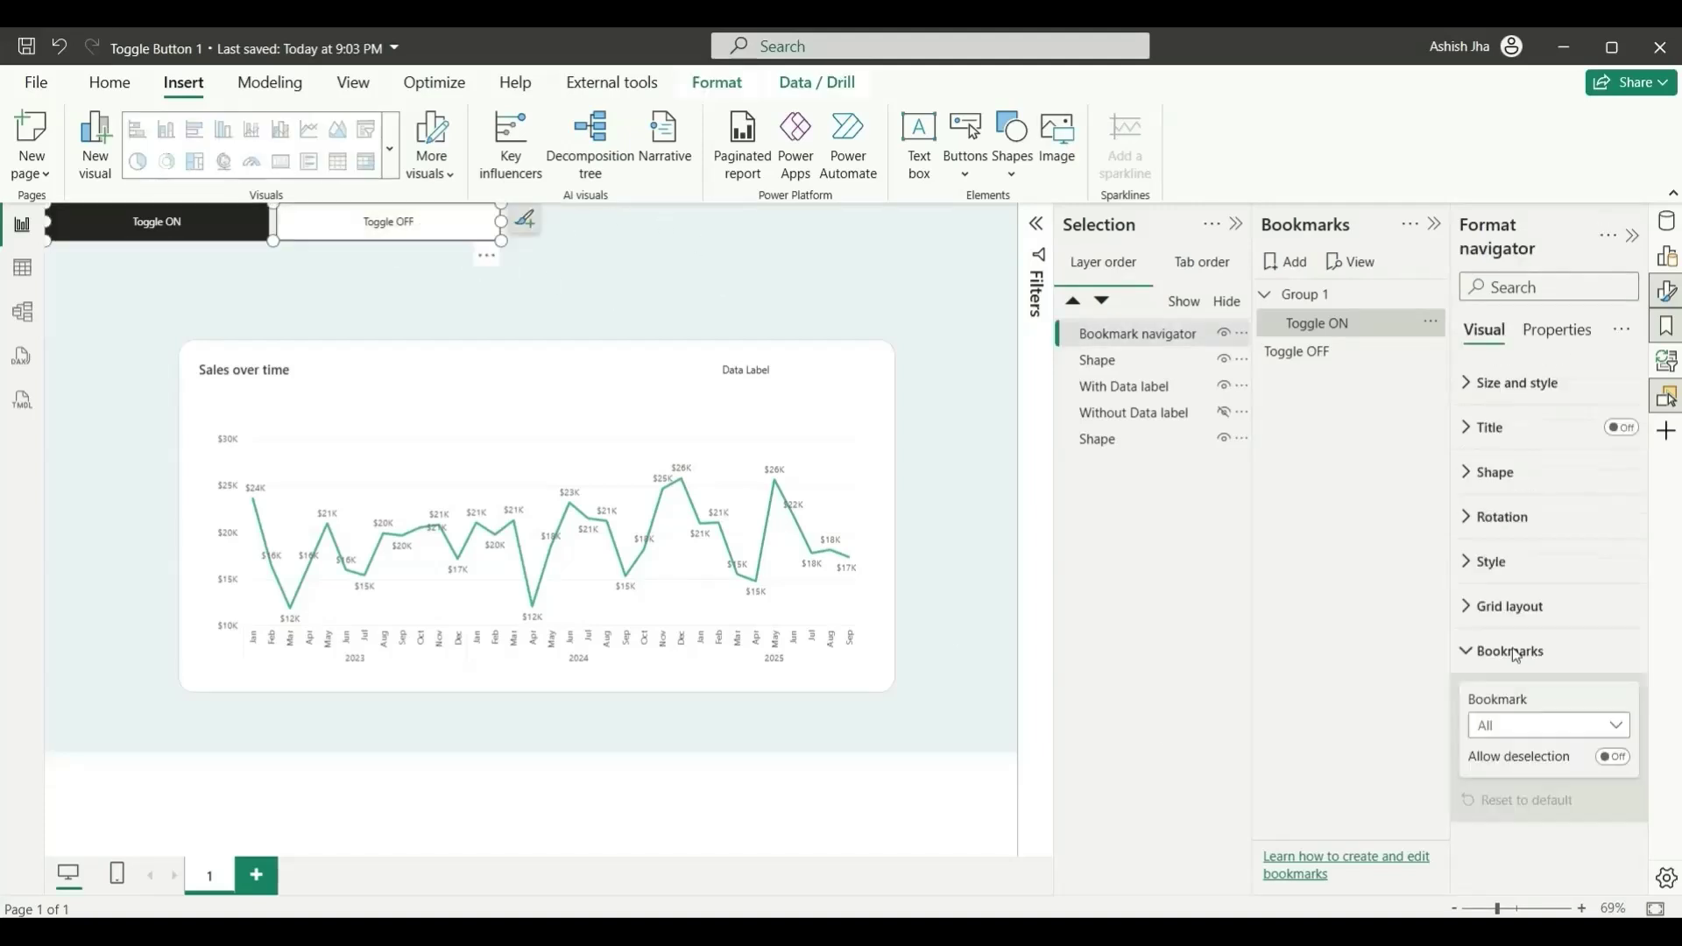
click(1542, 725)
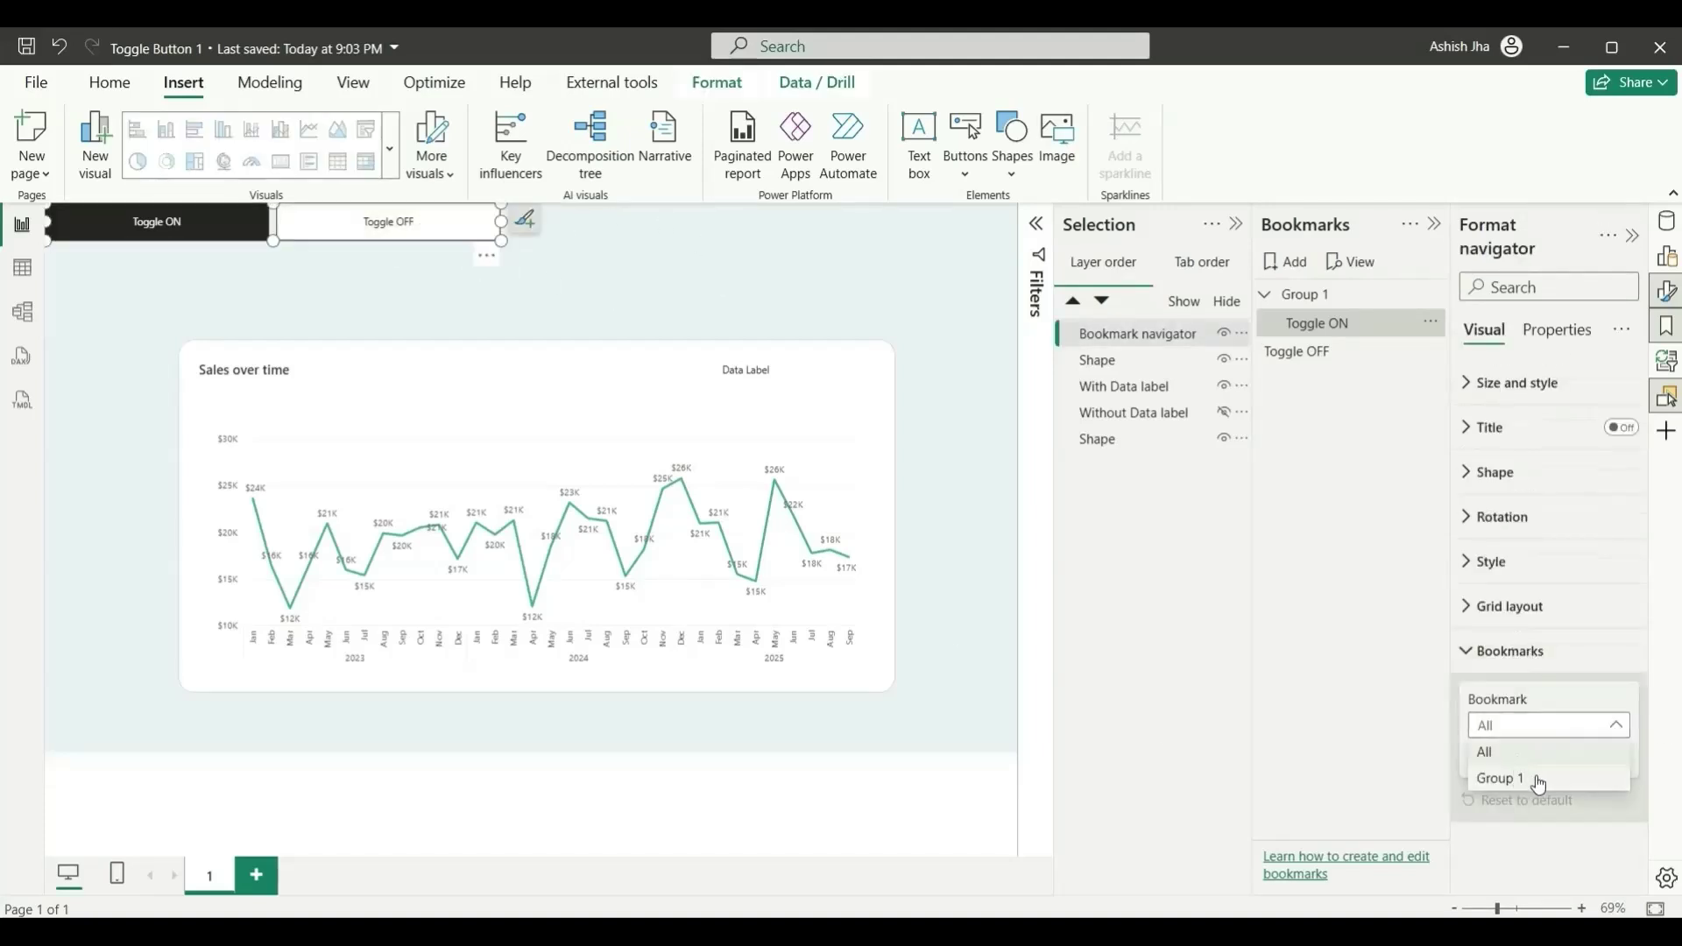
click(1539, 782)
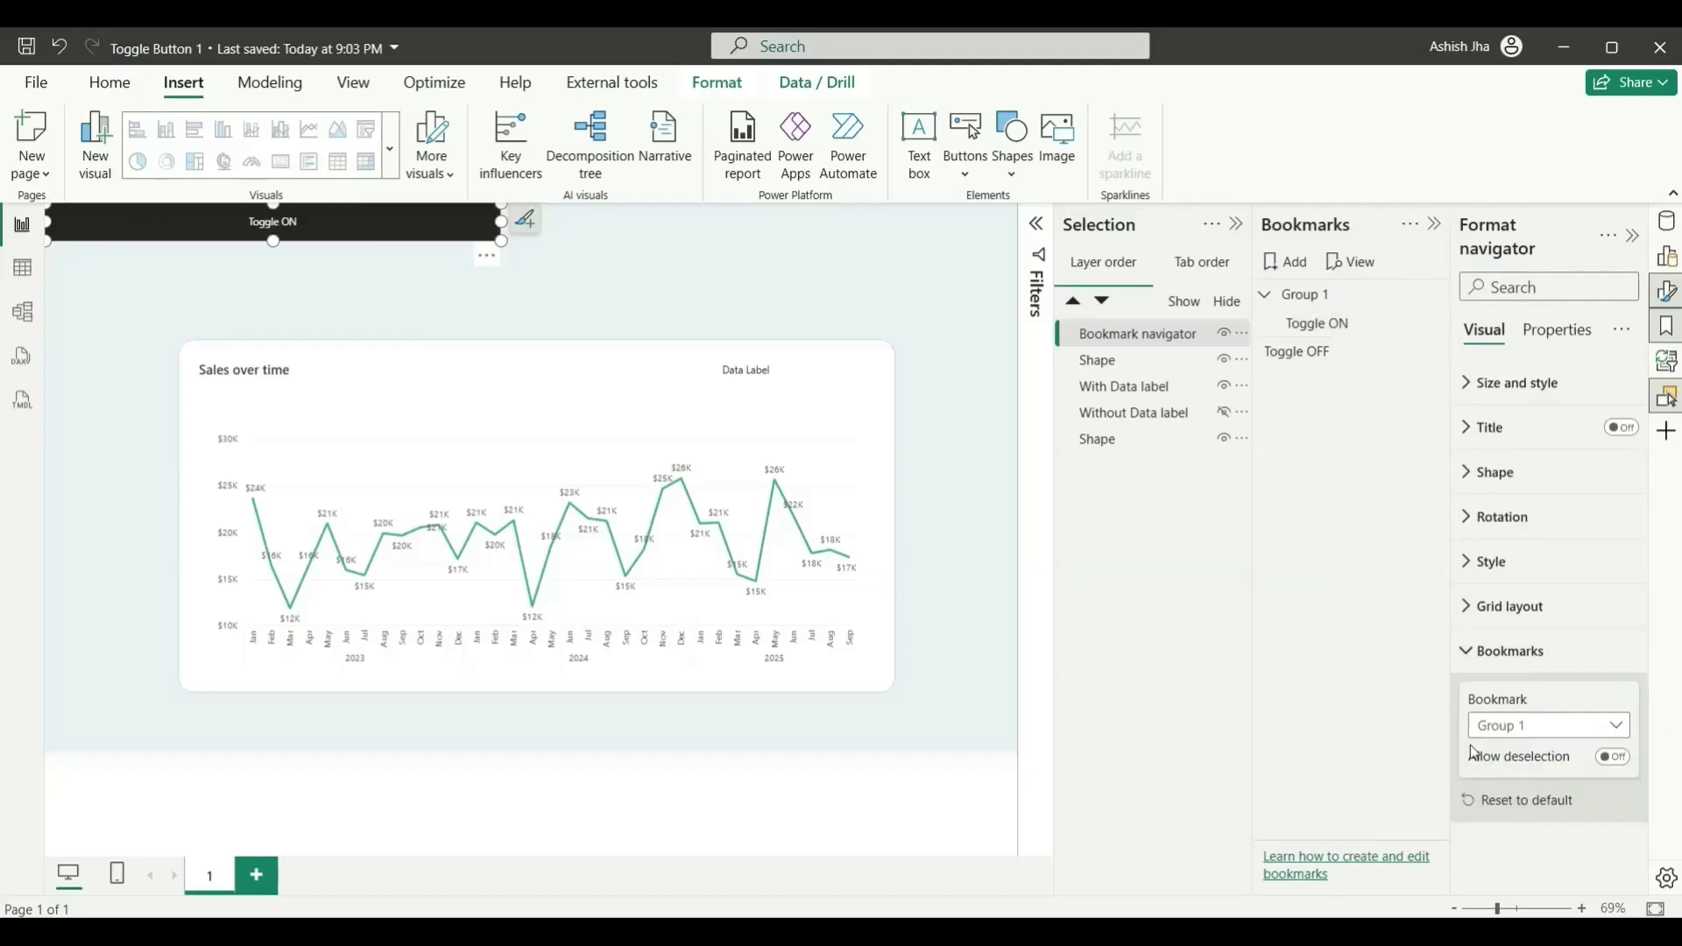
- Turn Allow deselection on and make deselection launch Toggle OFF
click(1611, 758)
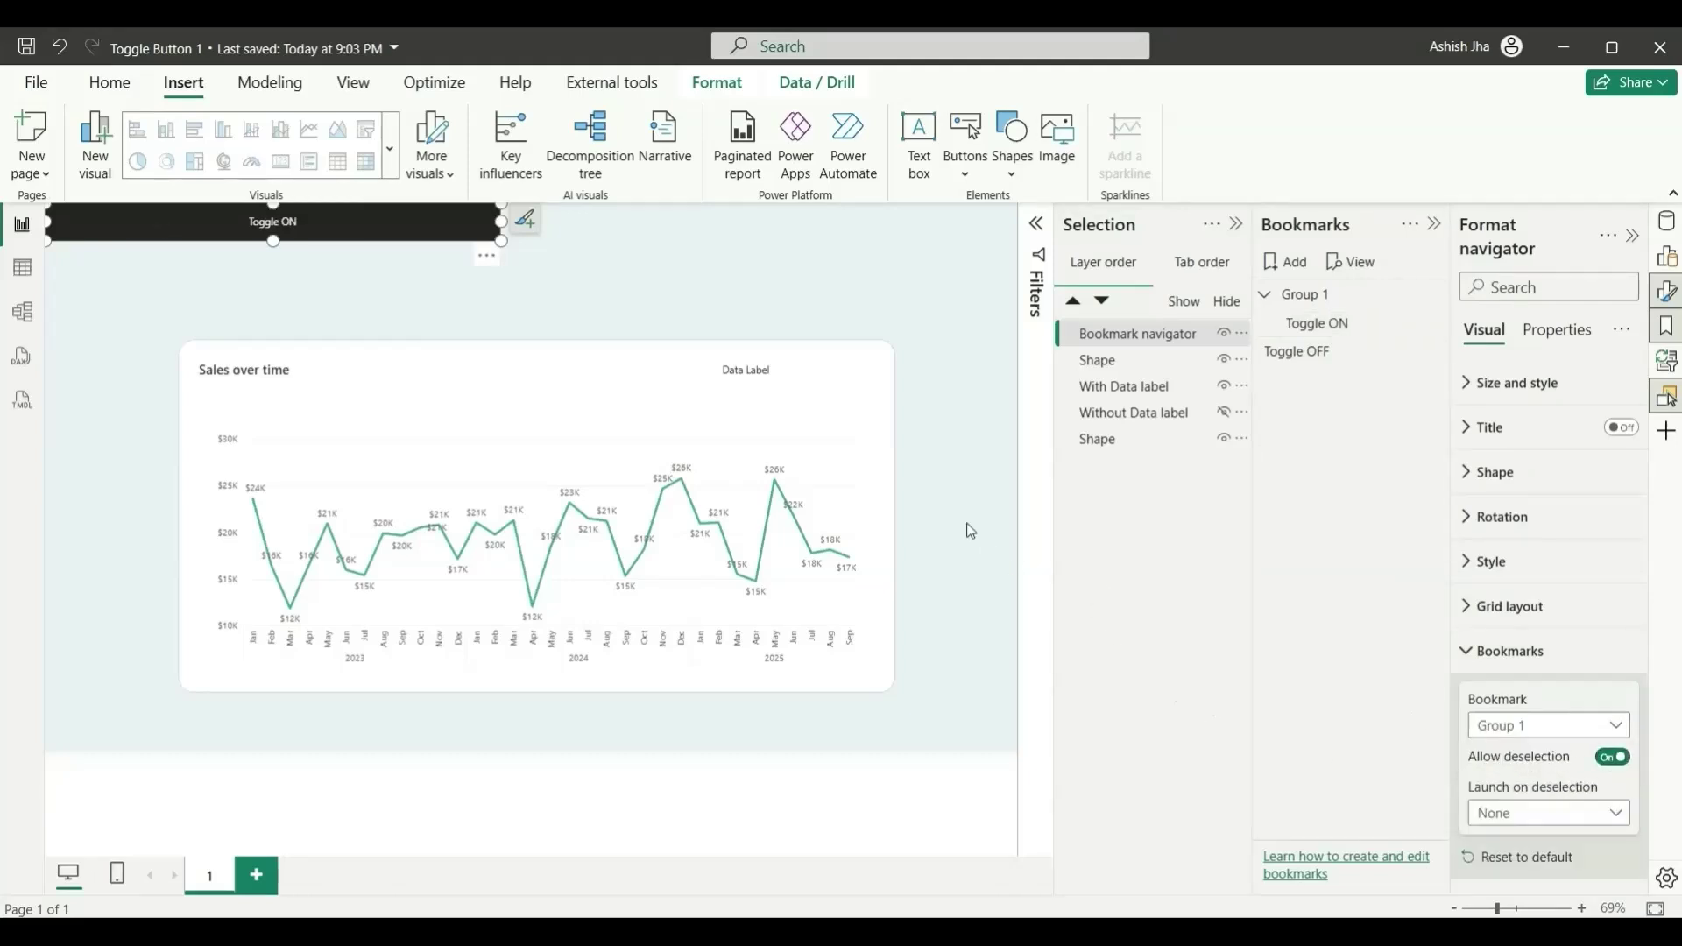
click(1515, 815)
click(1552, 892)
click(873, 281)
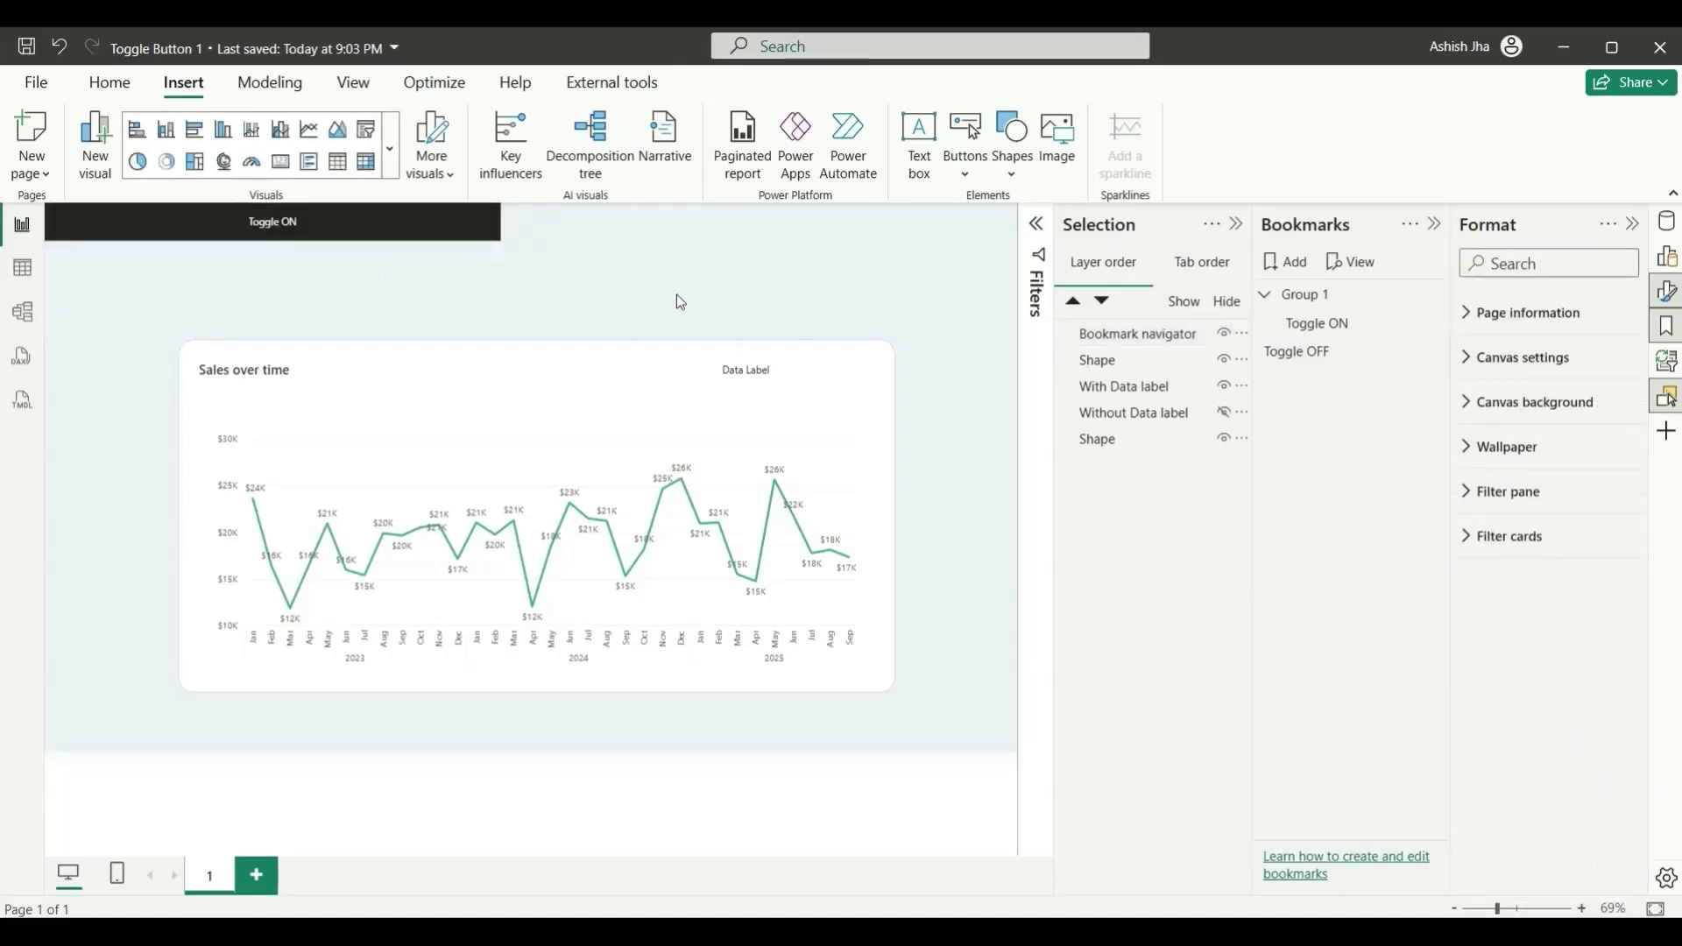
- Test the toggle, move it above the chart's top right, and copy the ● character
ctrl+click(370, 230)
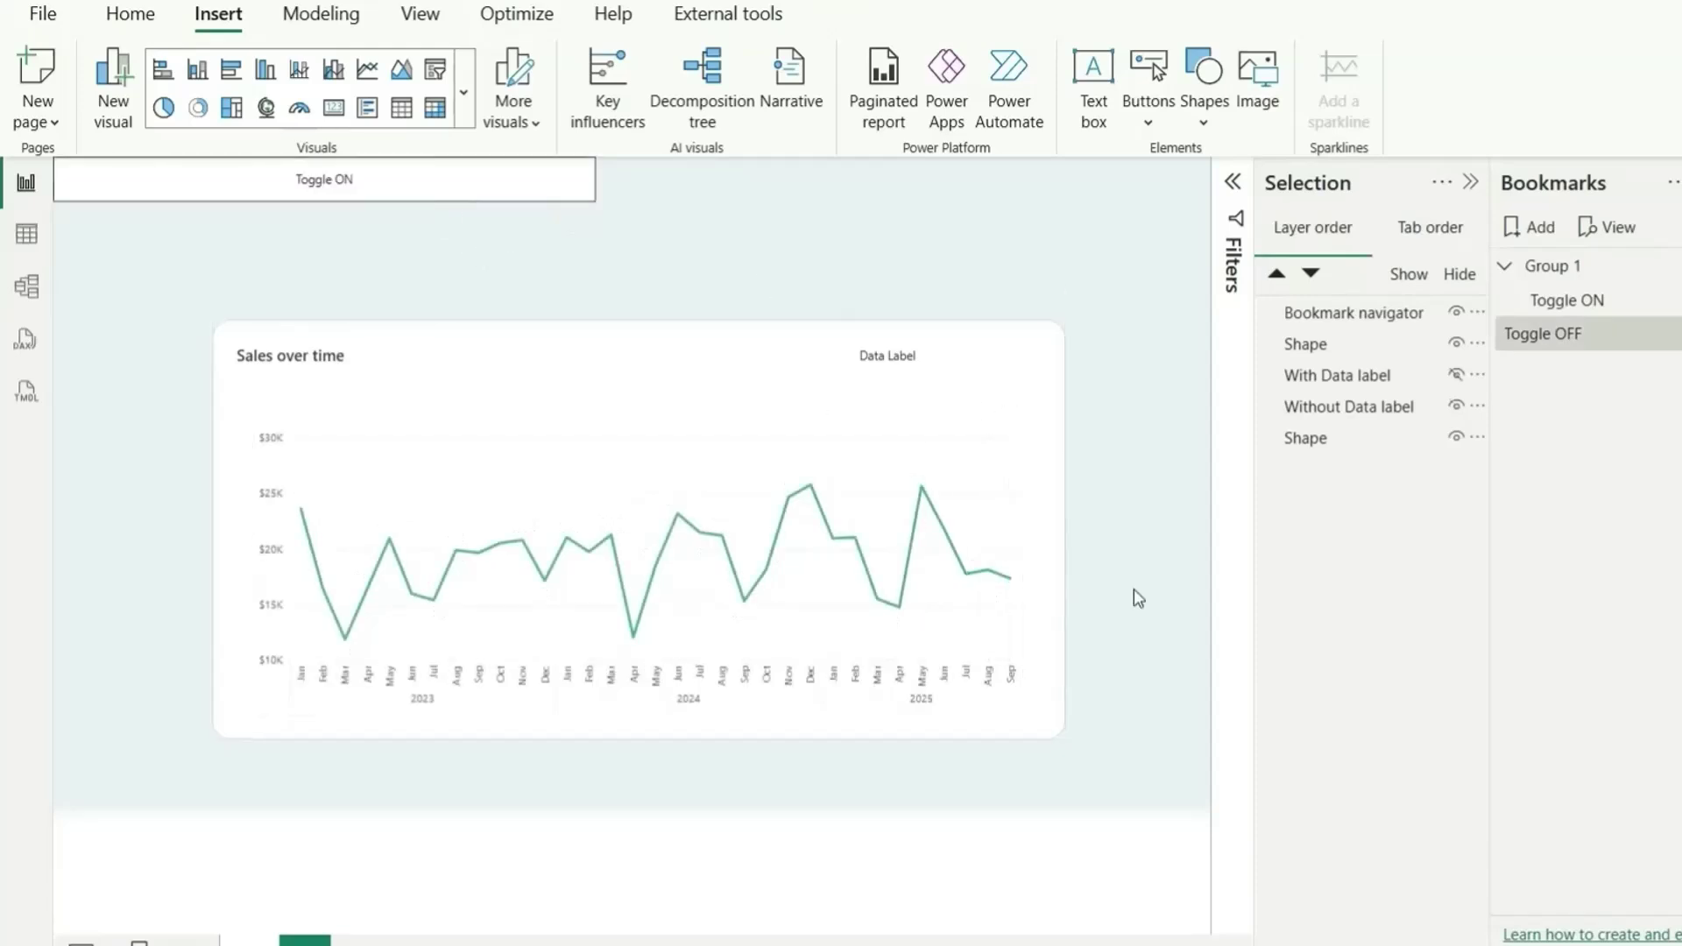
click(583, 182)
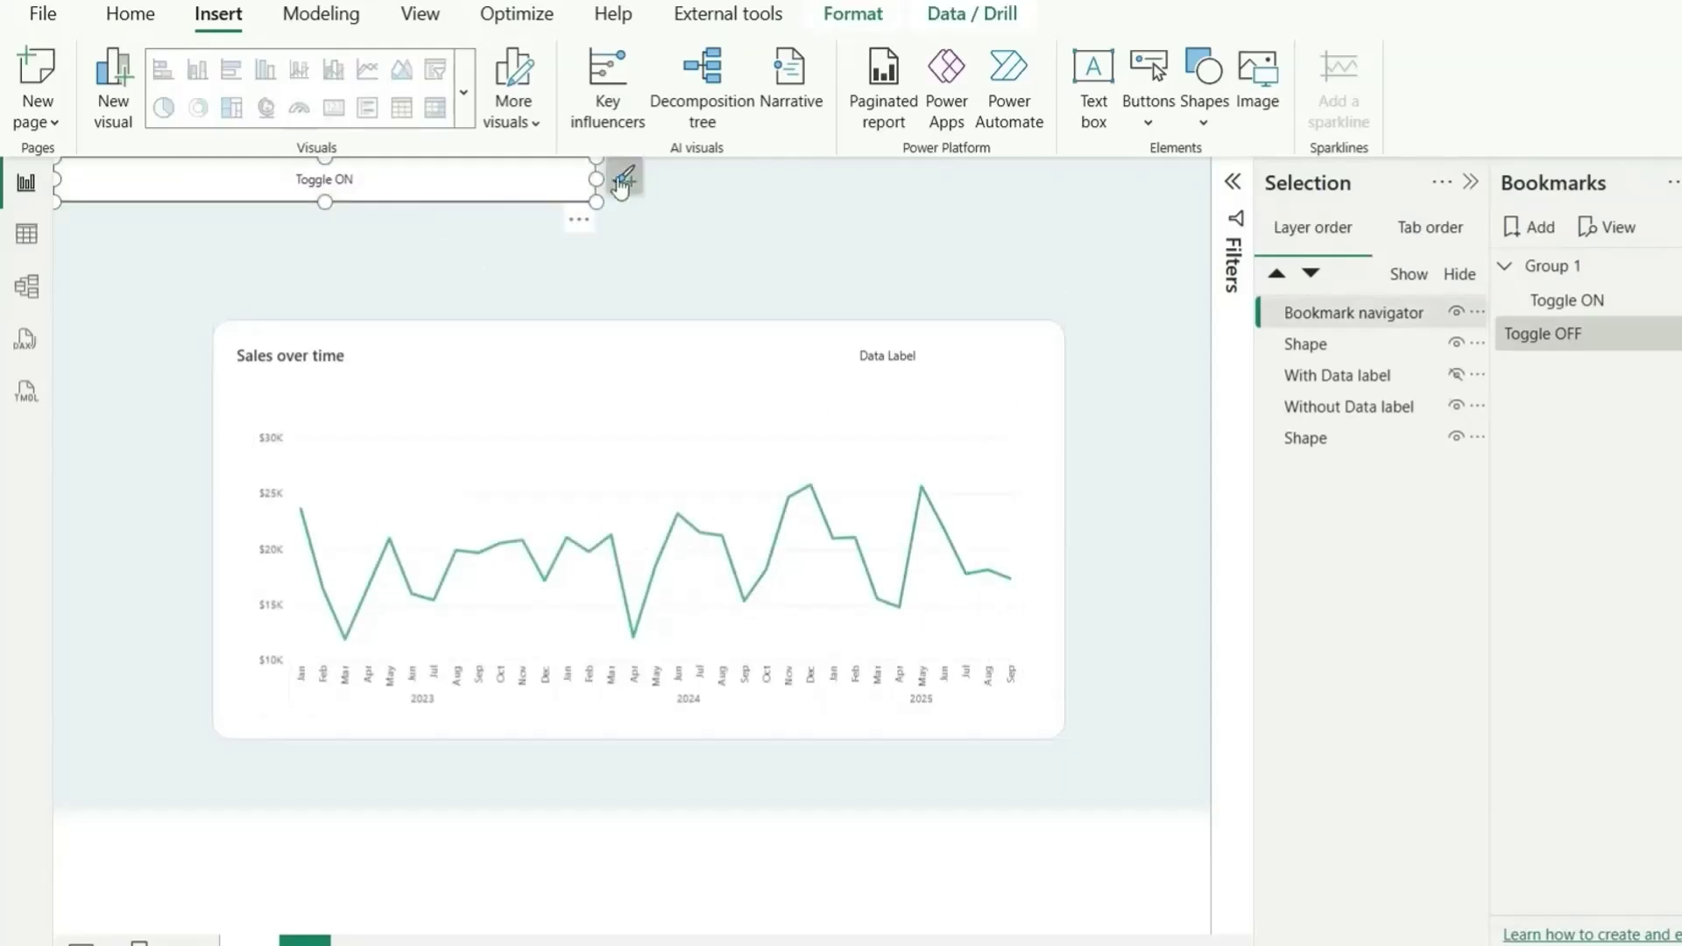
ctrl+click(465, 181)
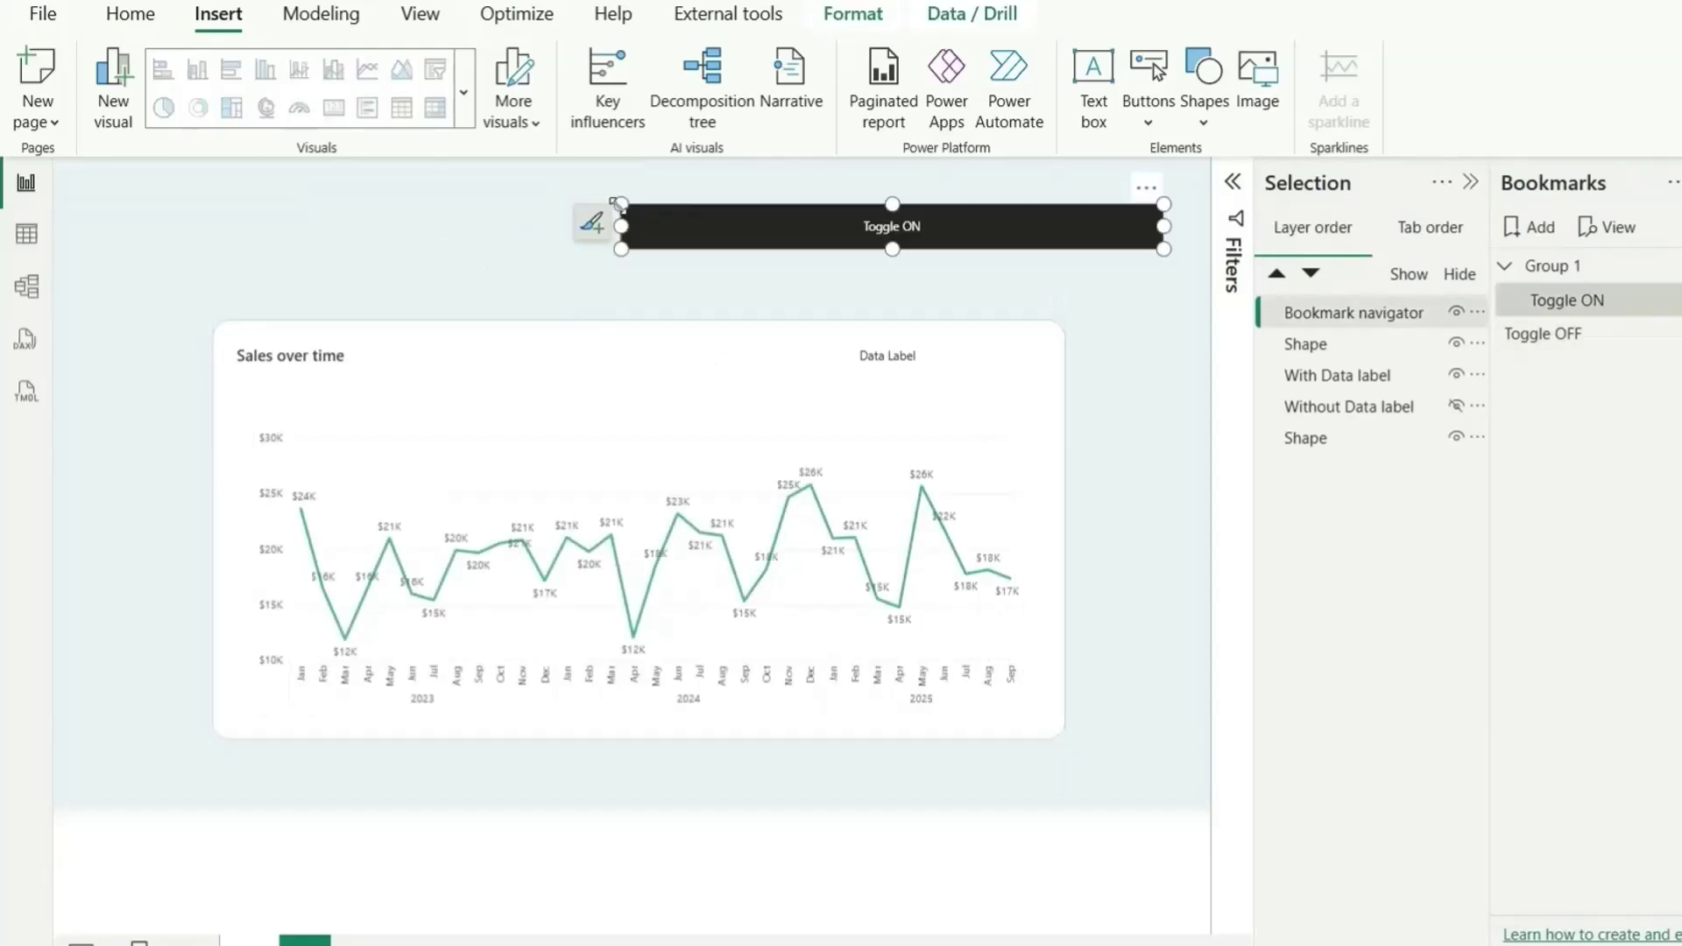
drag(711, 206, 856, 233)
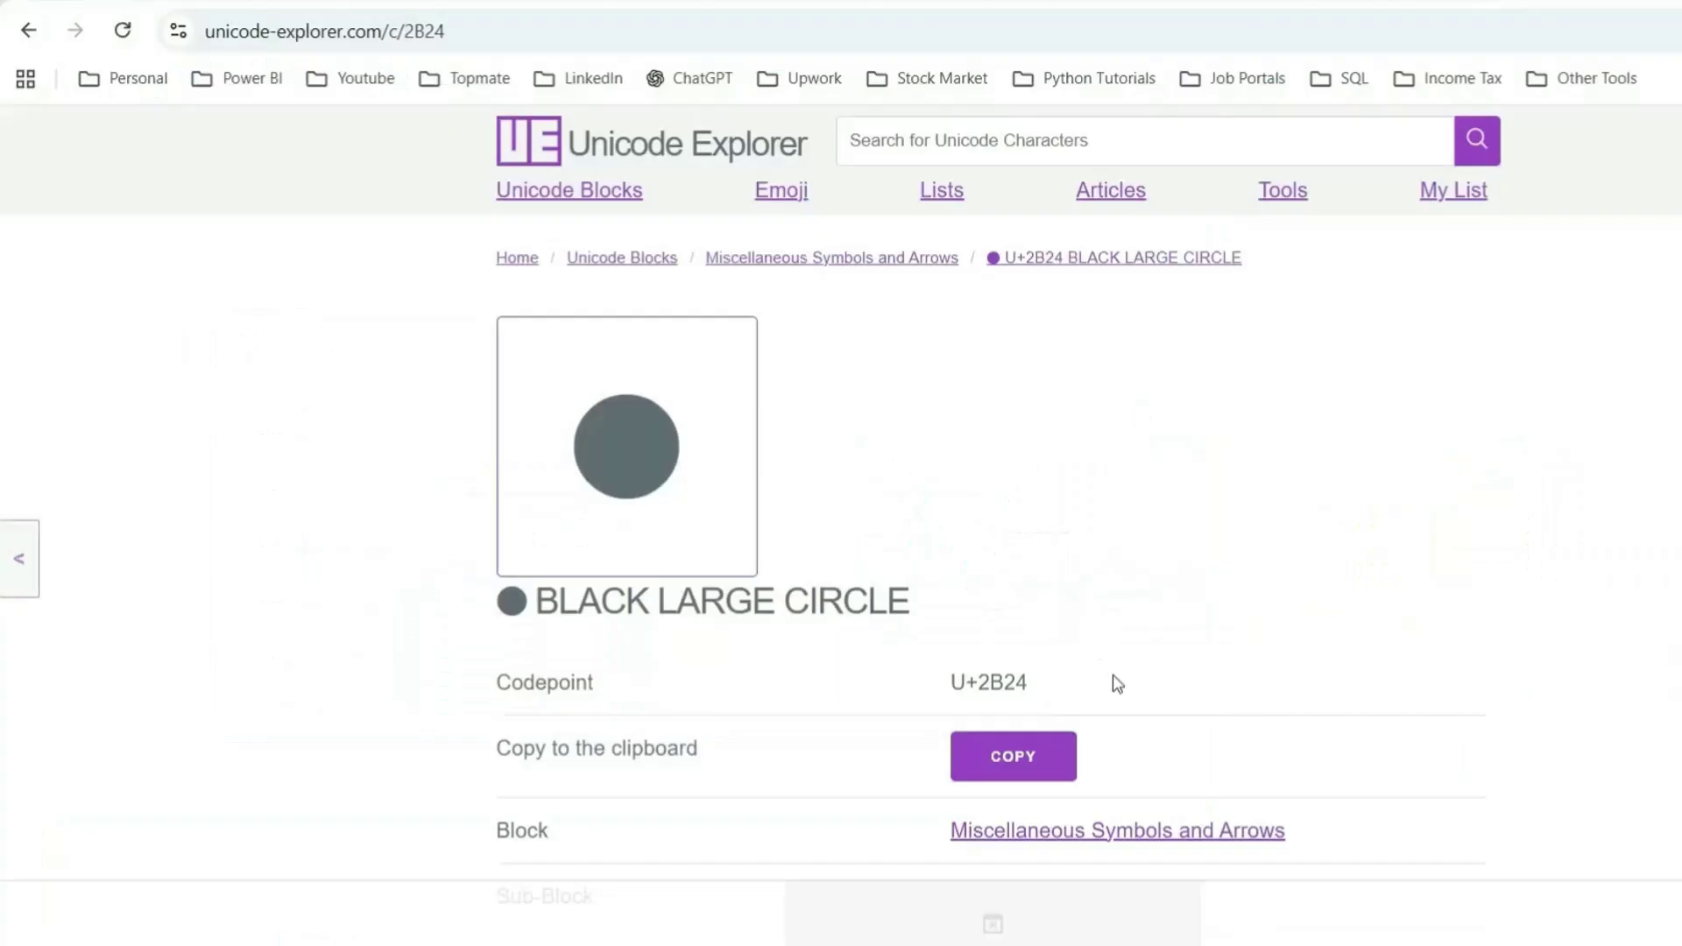
click(1005, 767)
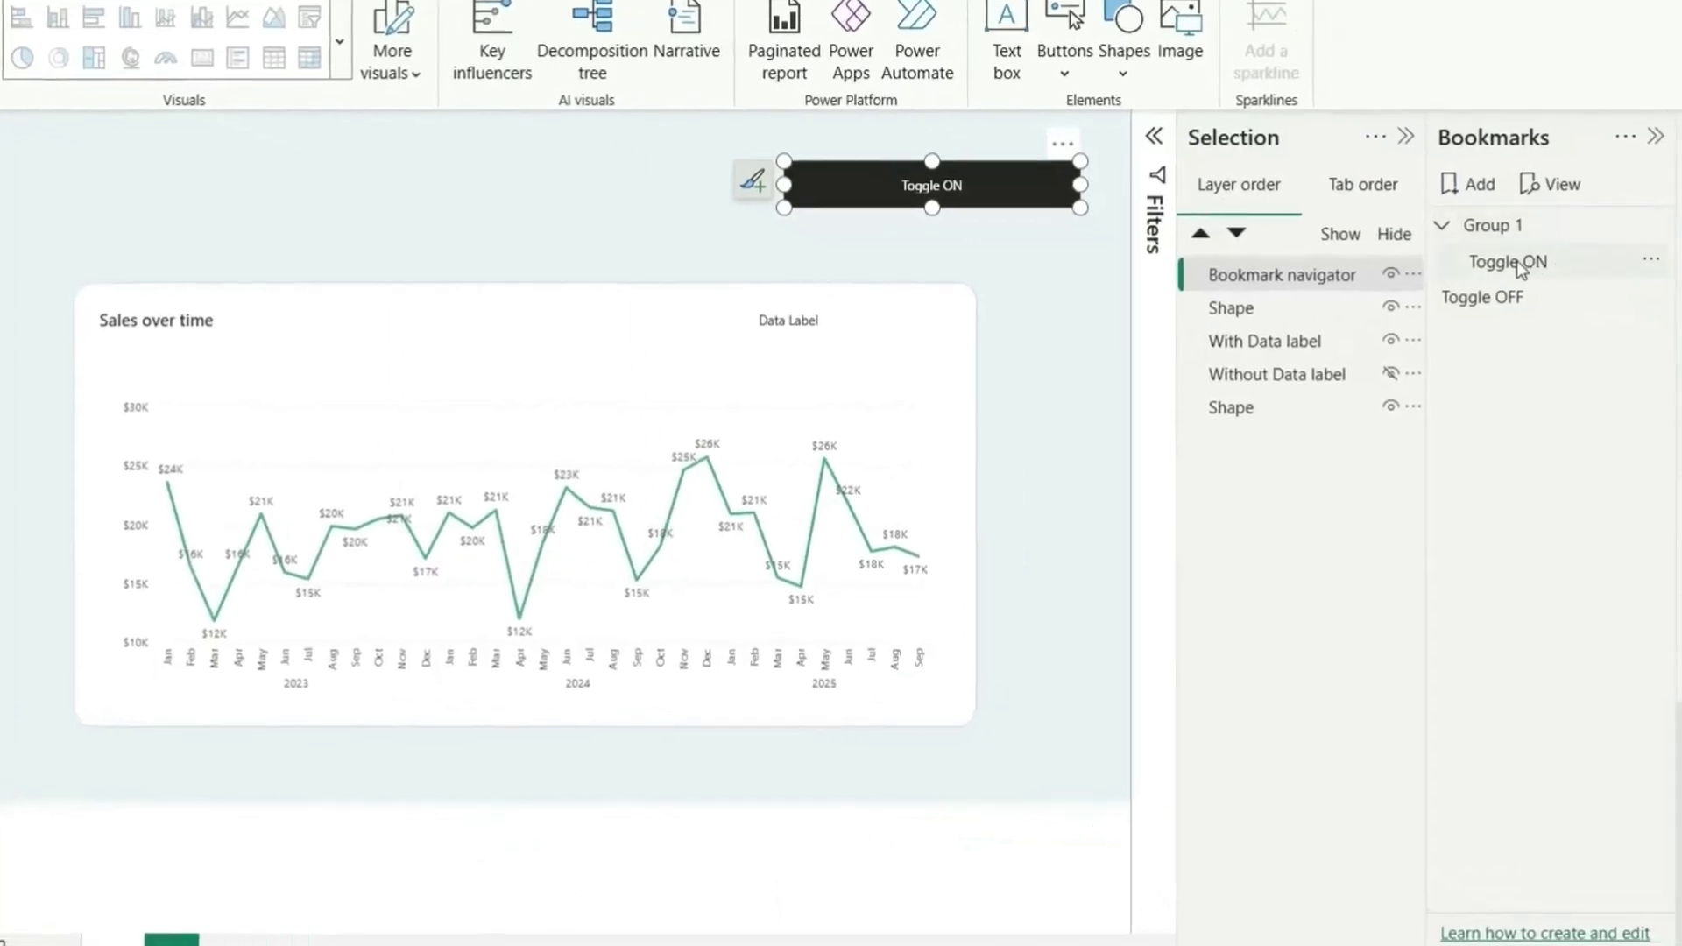
- Rename the Toggle ON bookmark to the pasted ● and expand the navigator's Shape options
double_click(1508, 262)
key(ctrl+a)
key(ctrl+v)
key(Return)
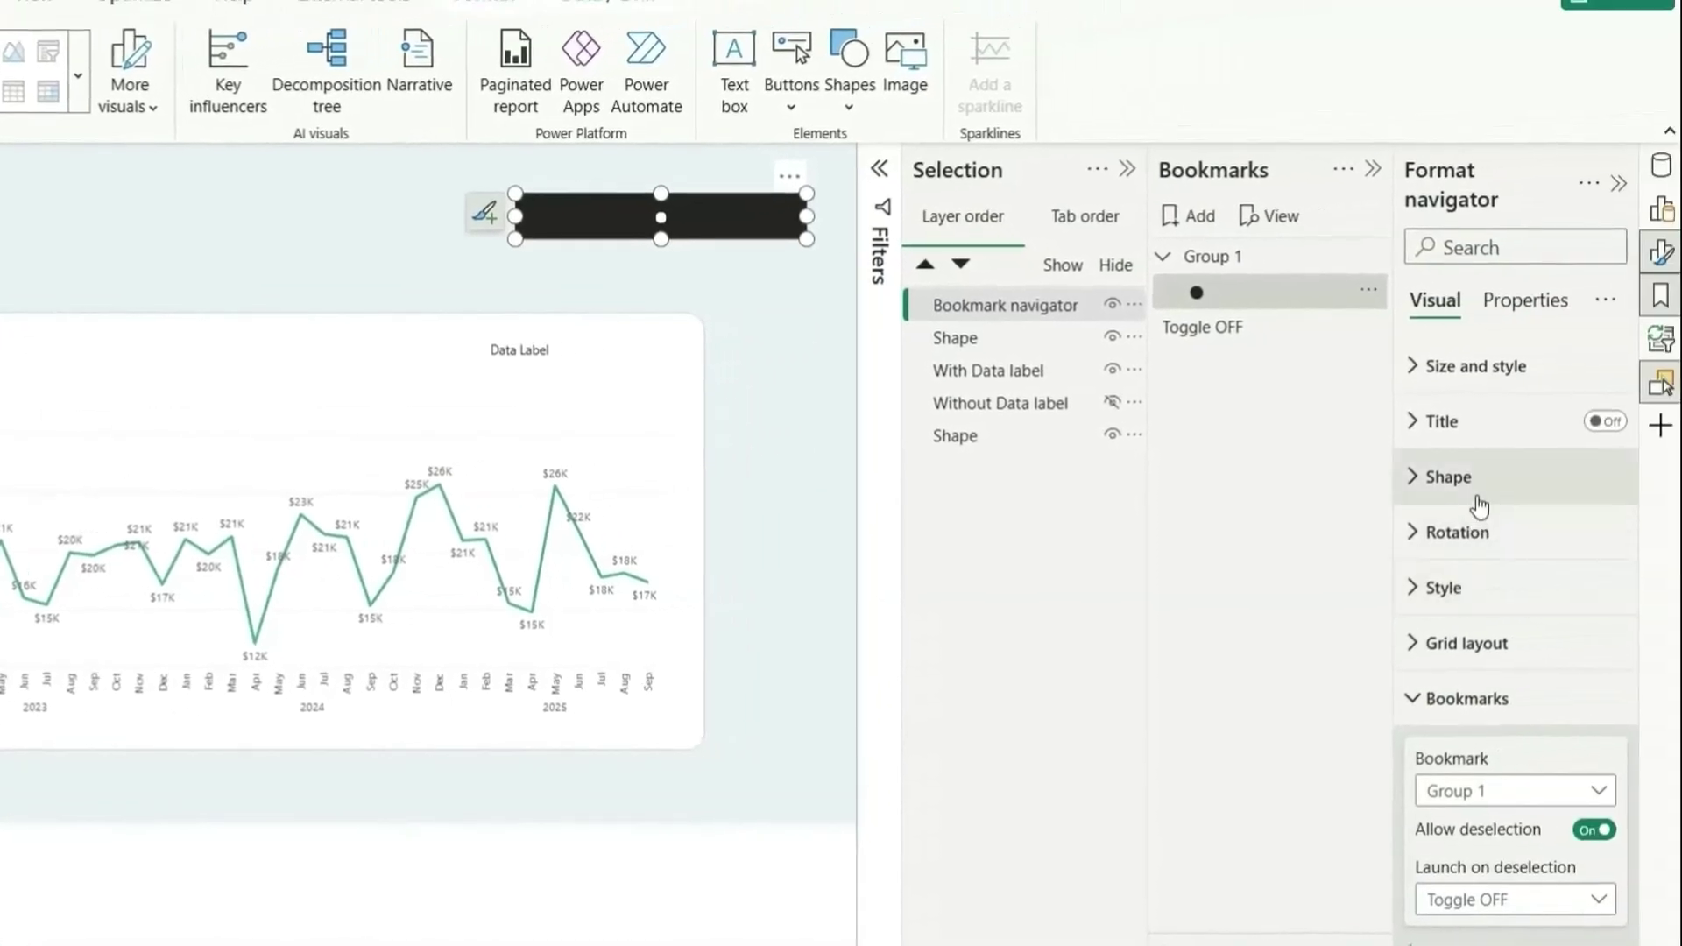
click(1480, 491)
click(1487, 617)
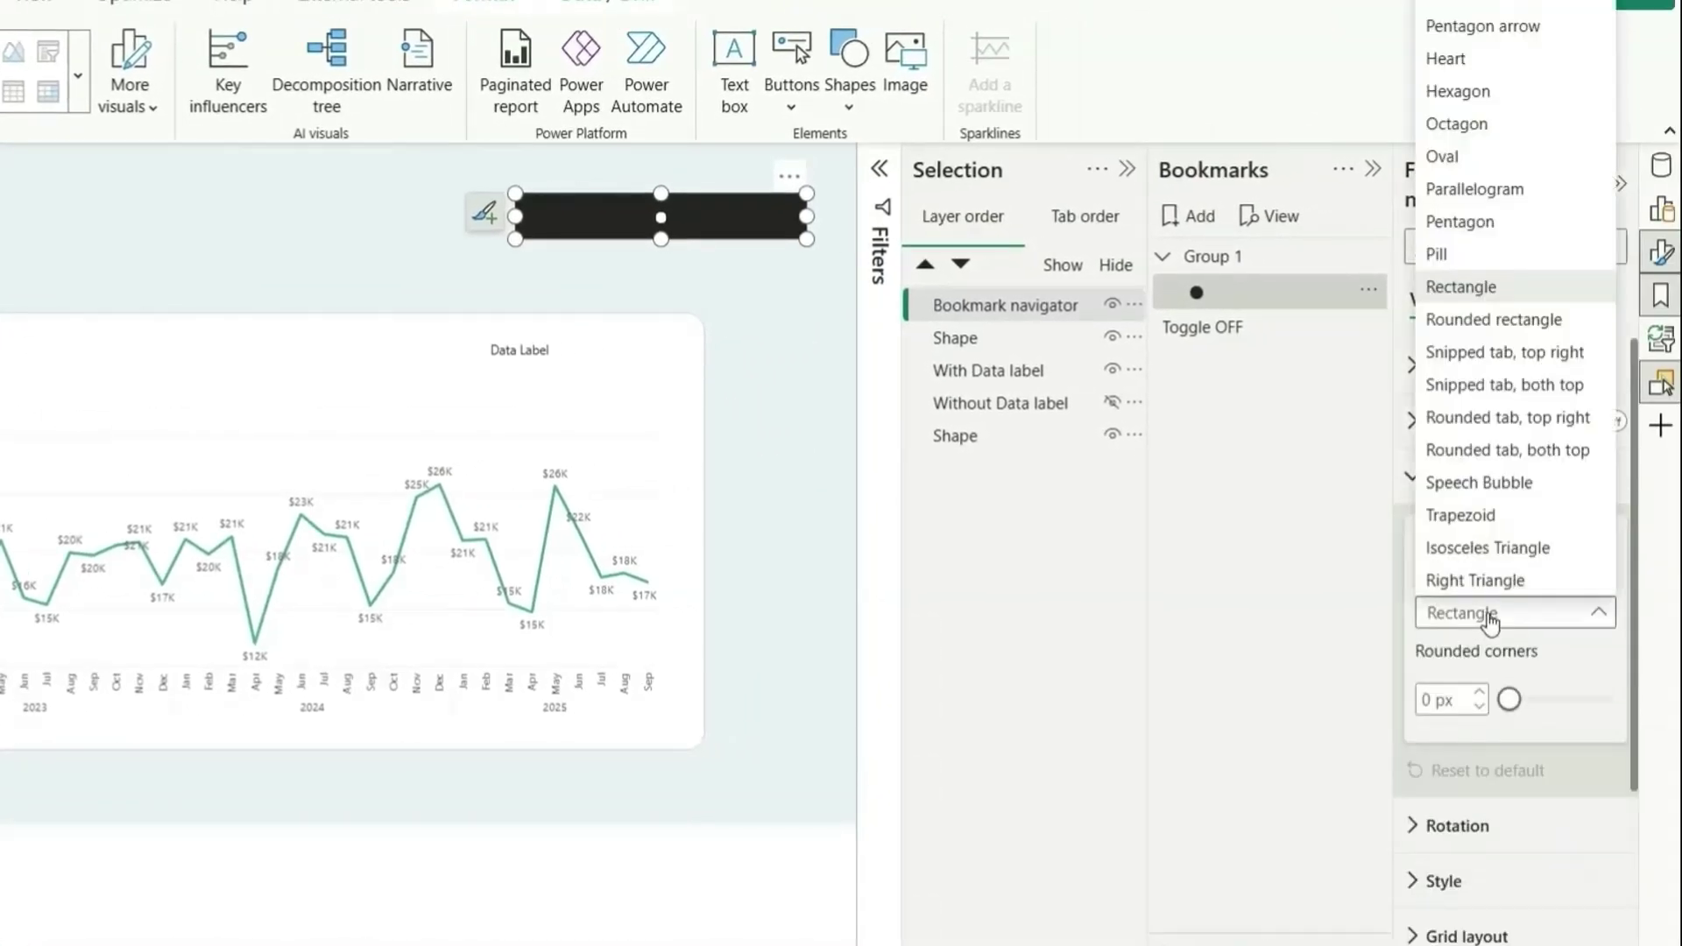
- Make the navigator a Pill with 15 pt, white, left-aligned text
click(1441, 254)
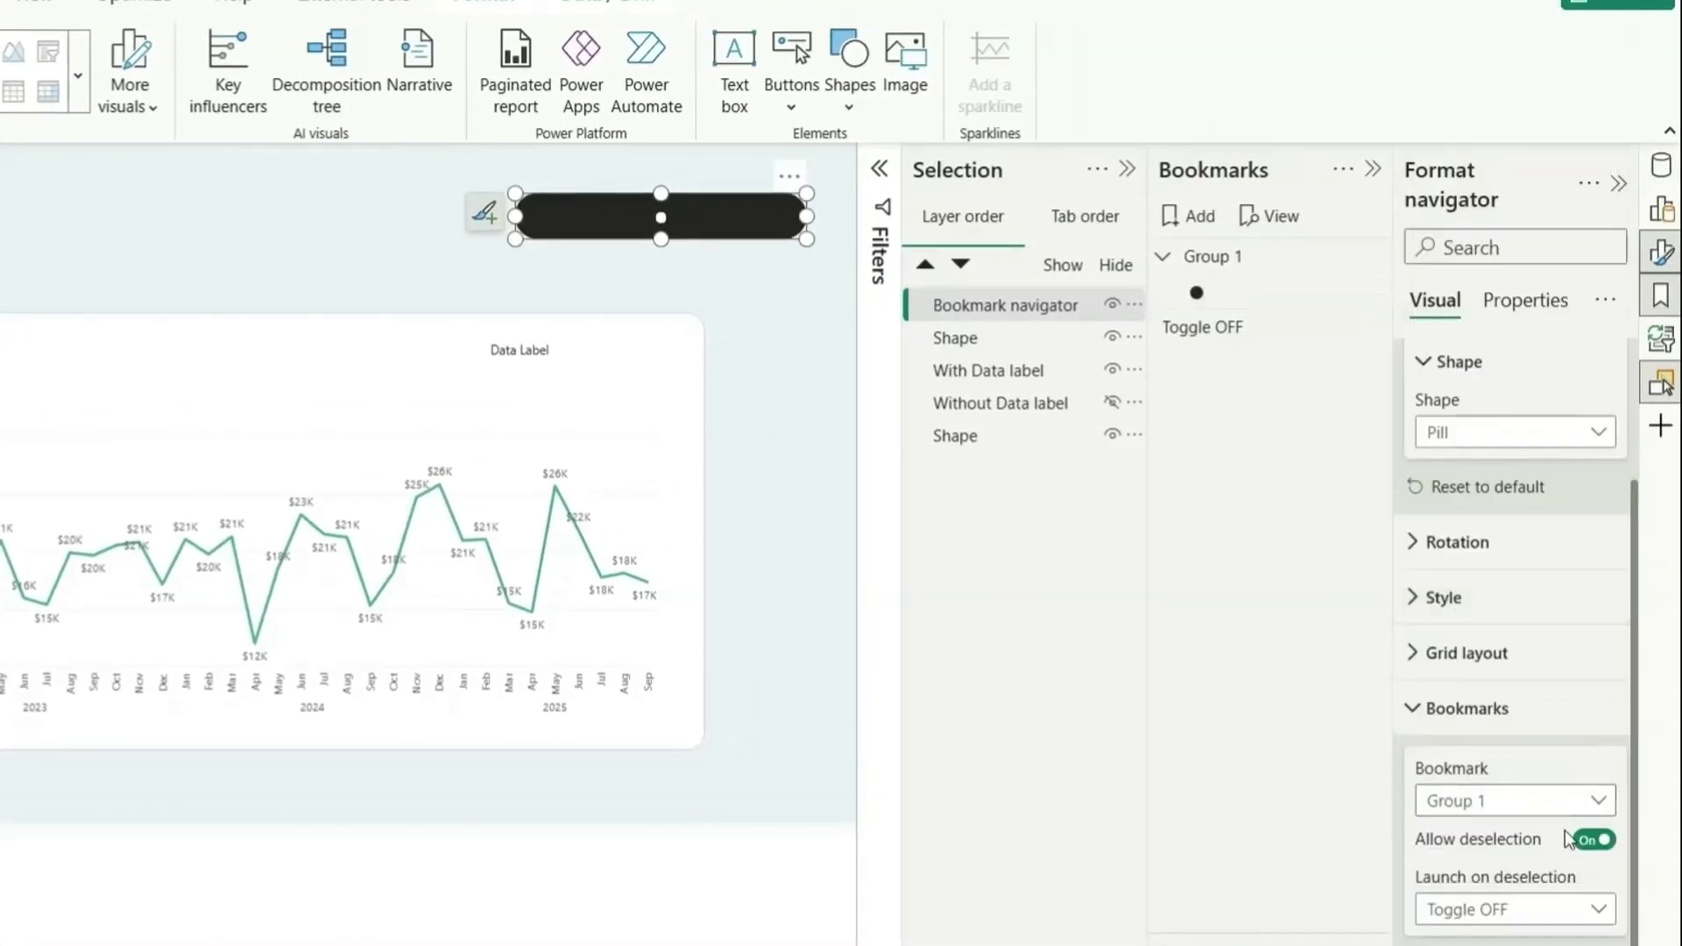
click(1483, 596)
scroll(1542, 578, down, 5)
scroll(1585, 579, up, 2)
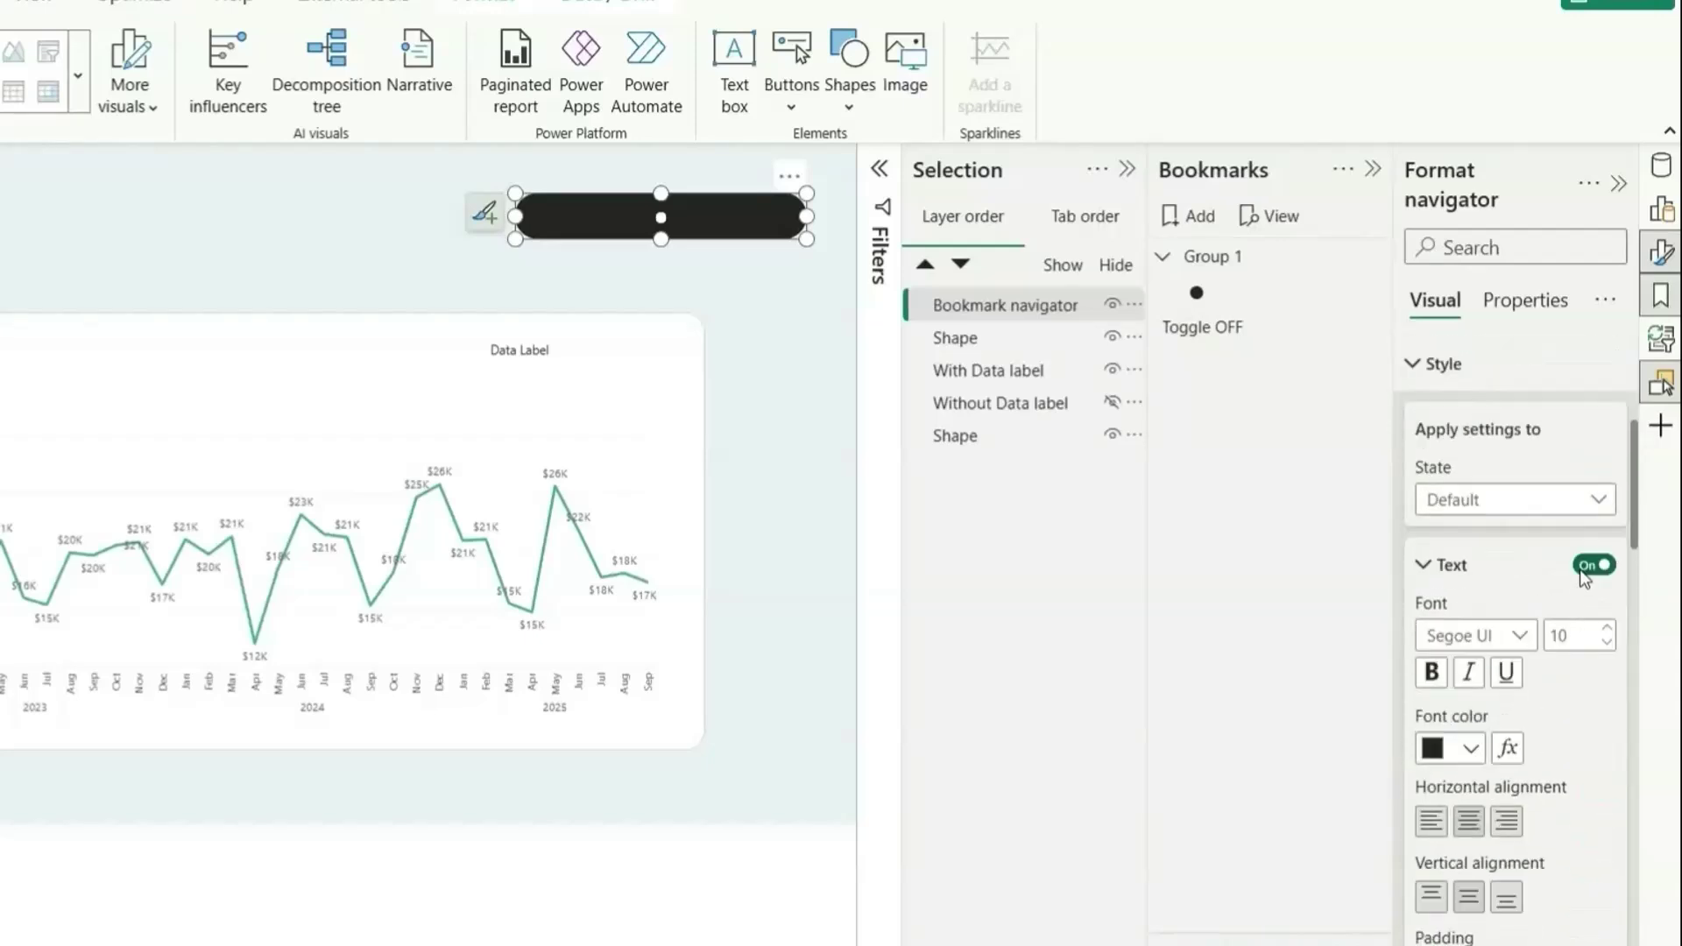
scroll(1561, 574, down, 1)
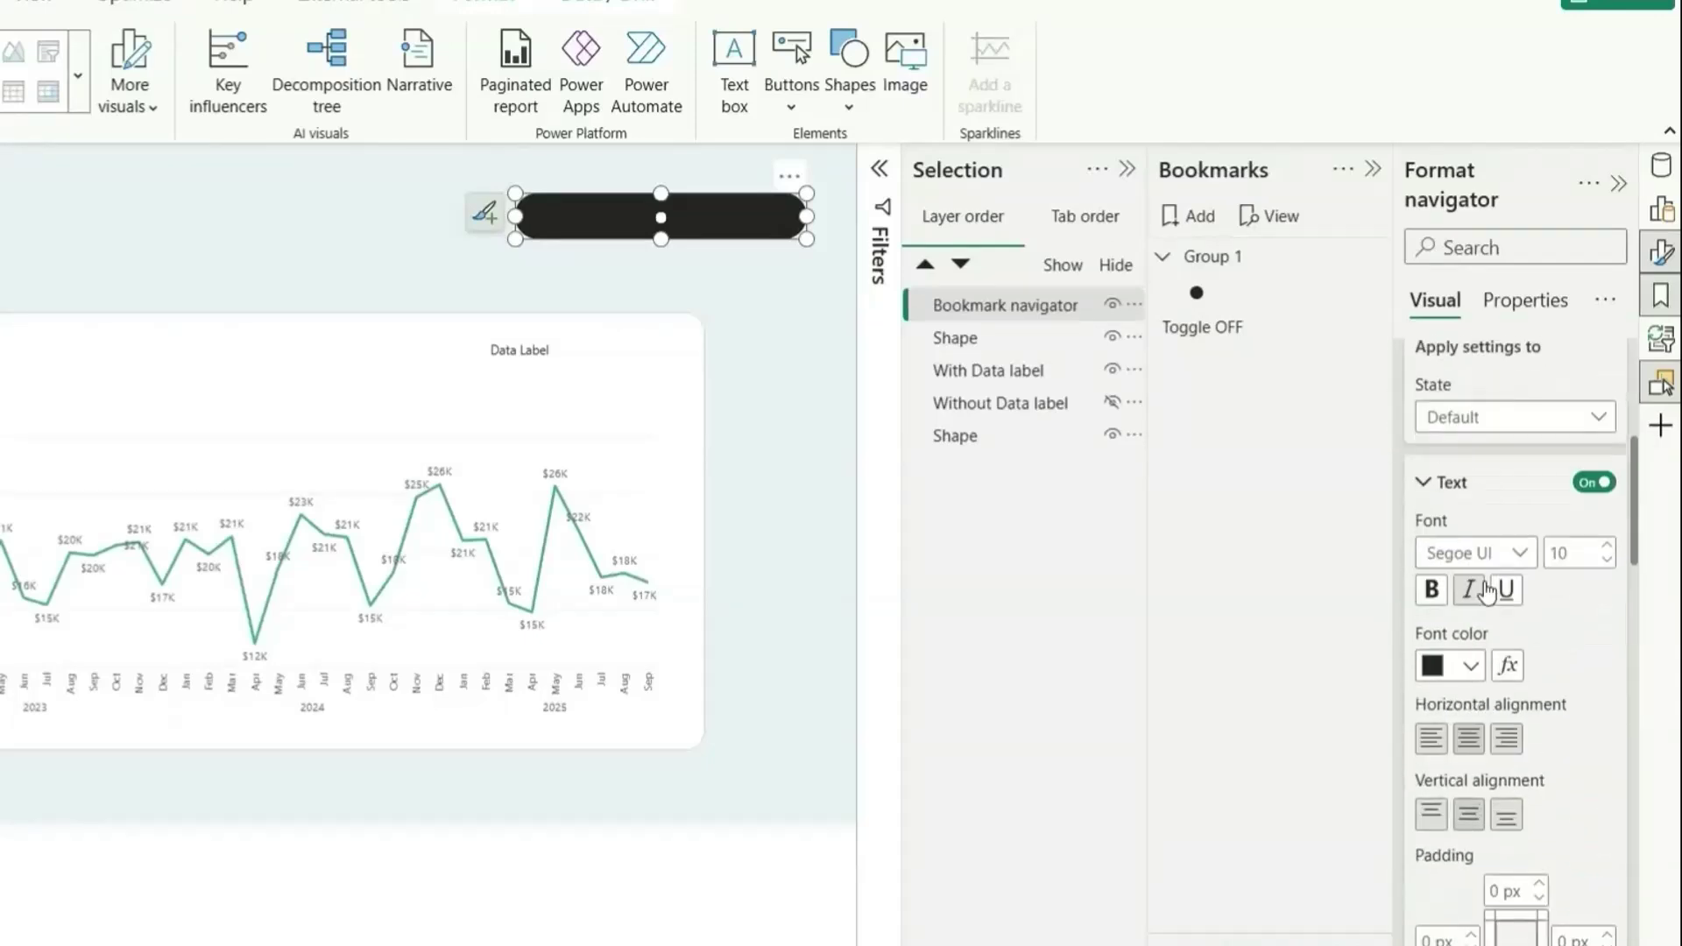
click(1566, 544)
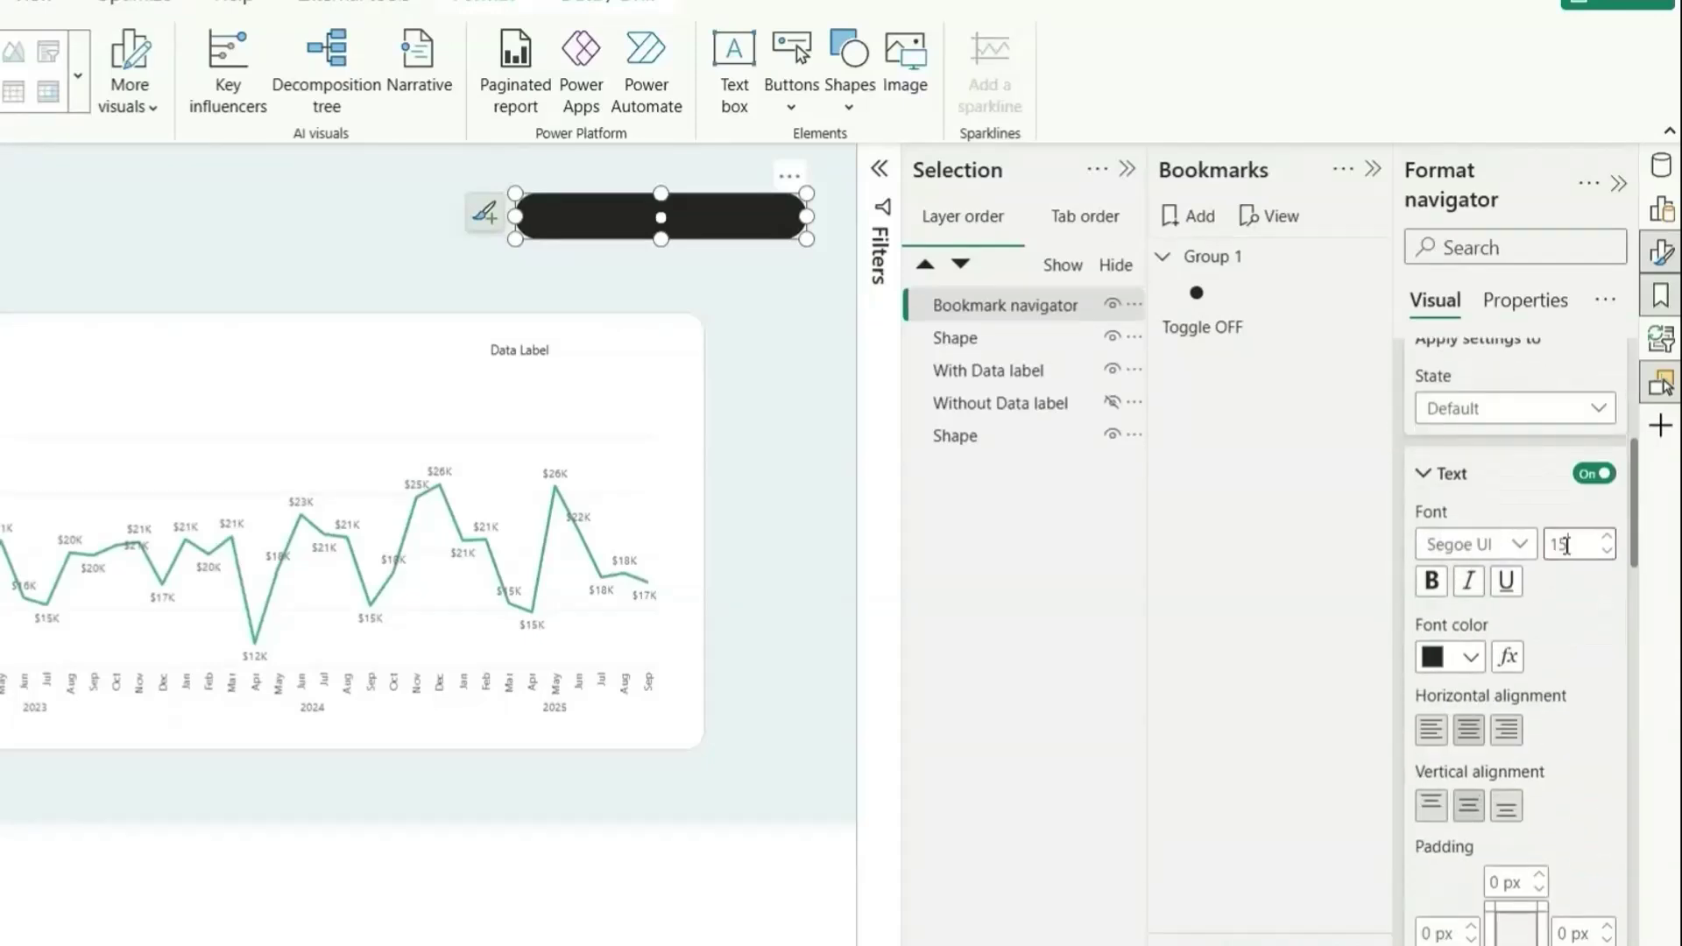
scroll(1488, 609, down, 1)
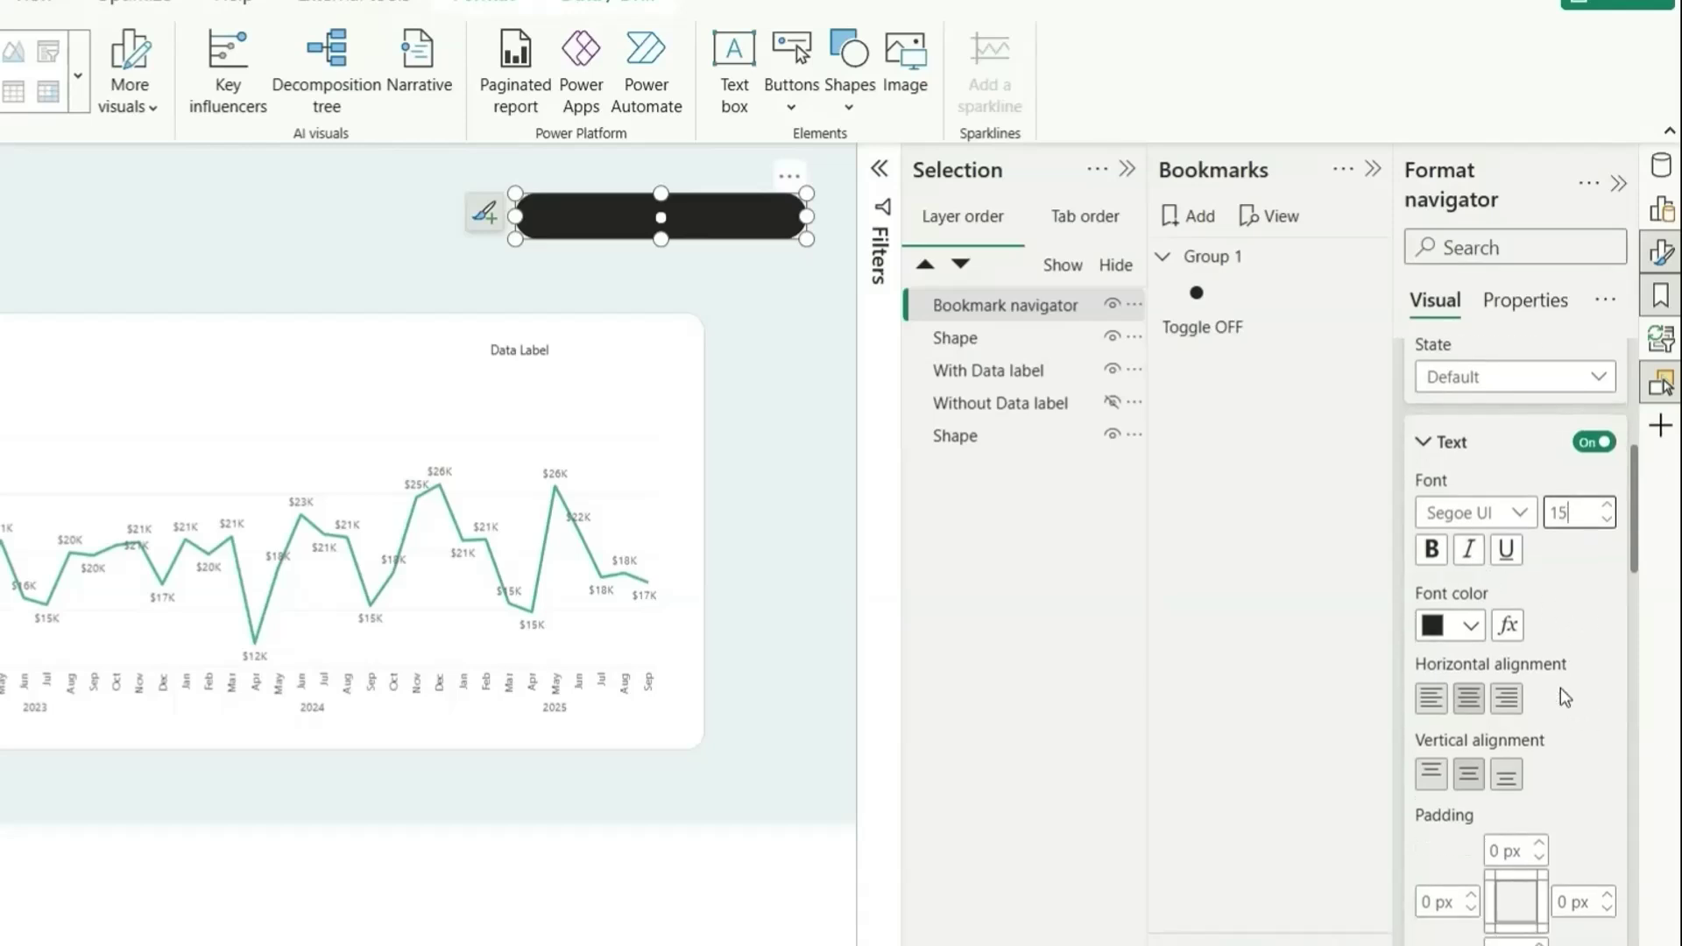
click(1460, 633)
click(1313, 507)
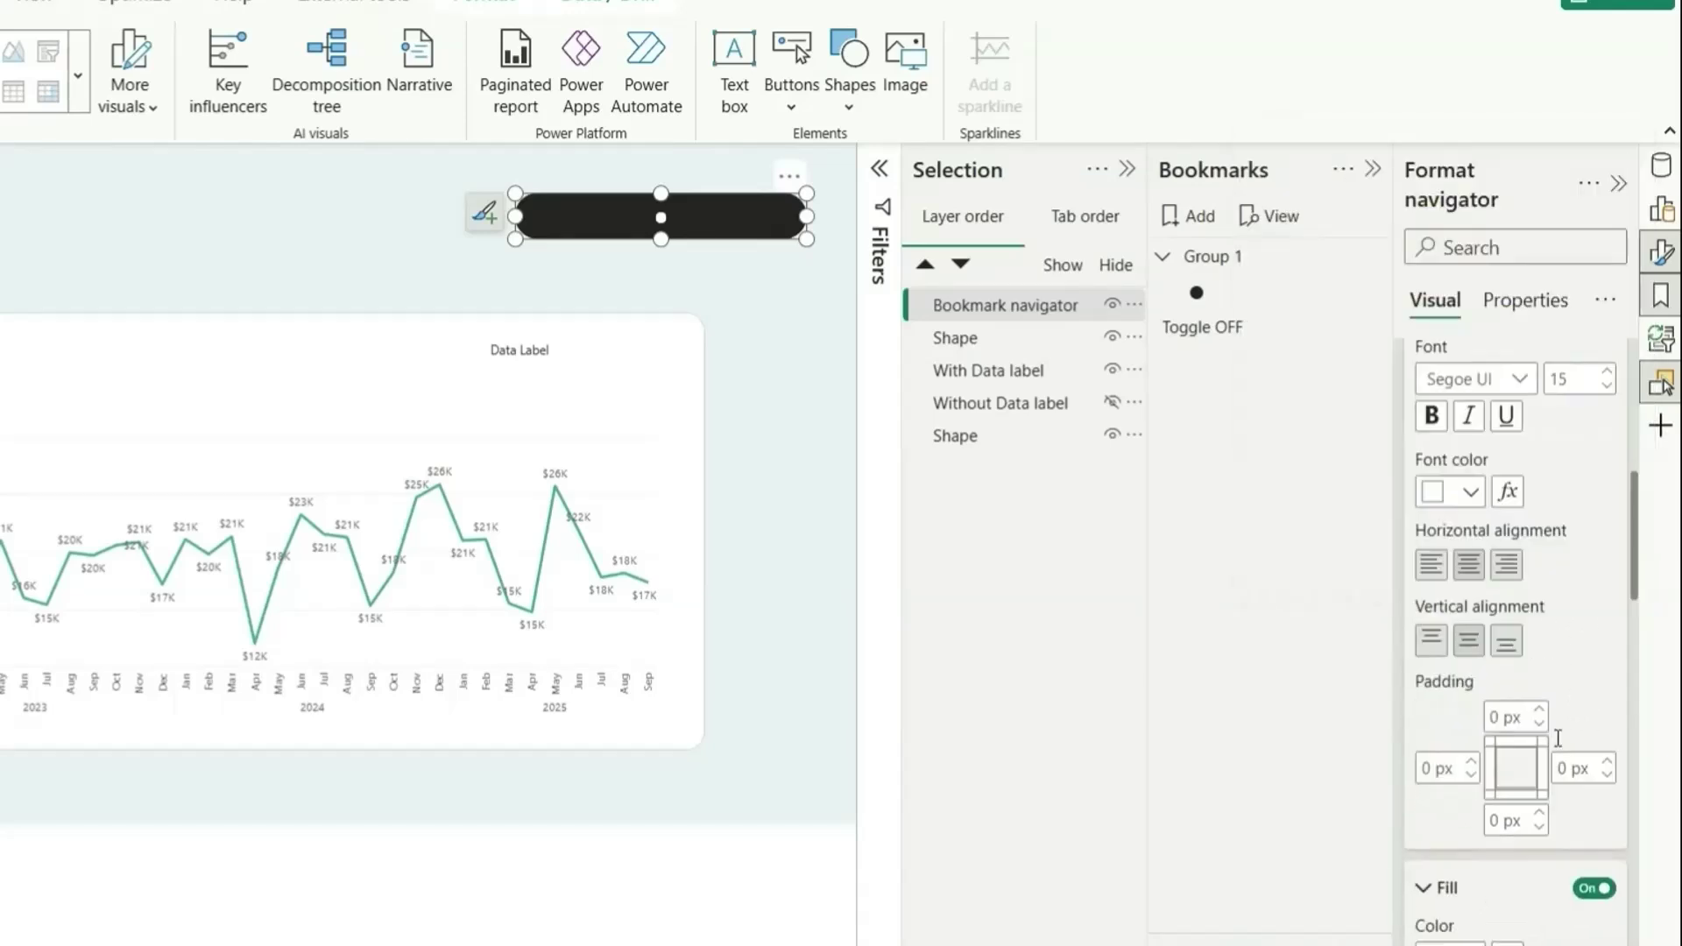
click(1432, 578)
- Give the toggle's default state a light grey fill and a white border
scroll(1454, 788, down, 4)
click(1458, 806)
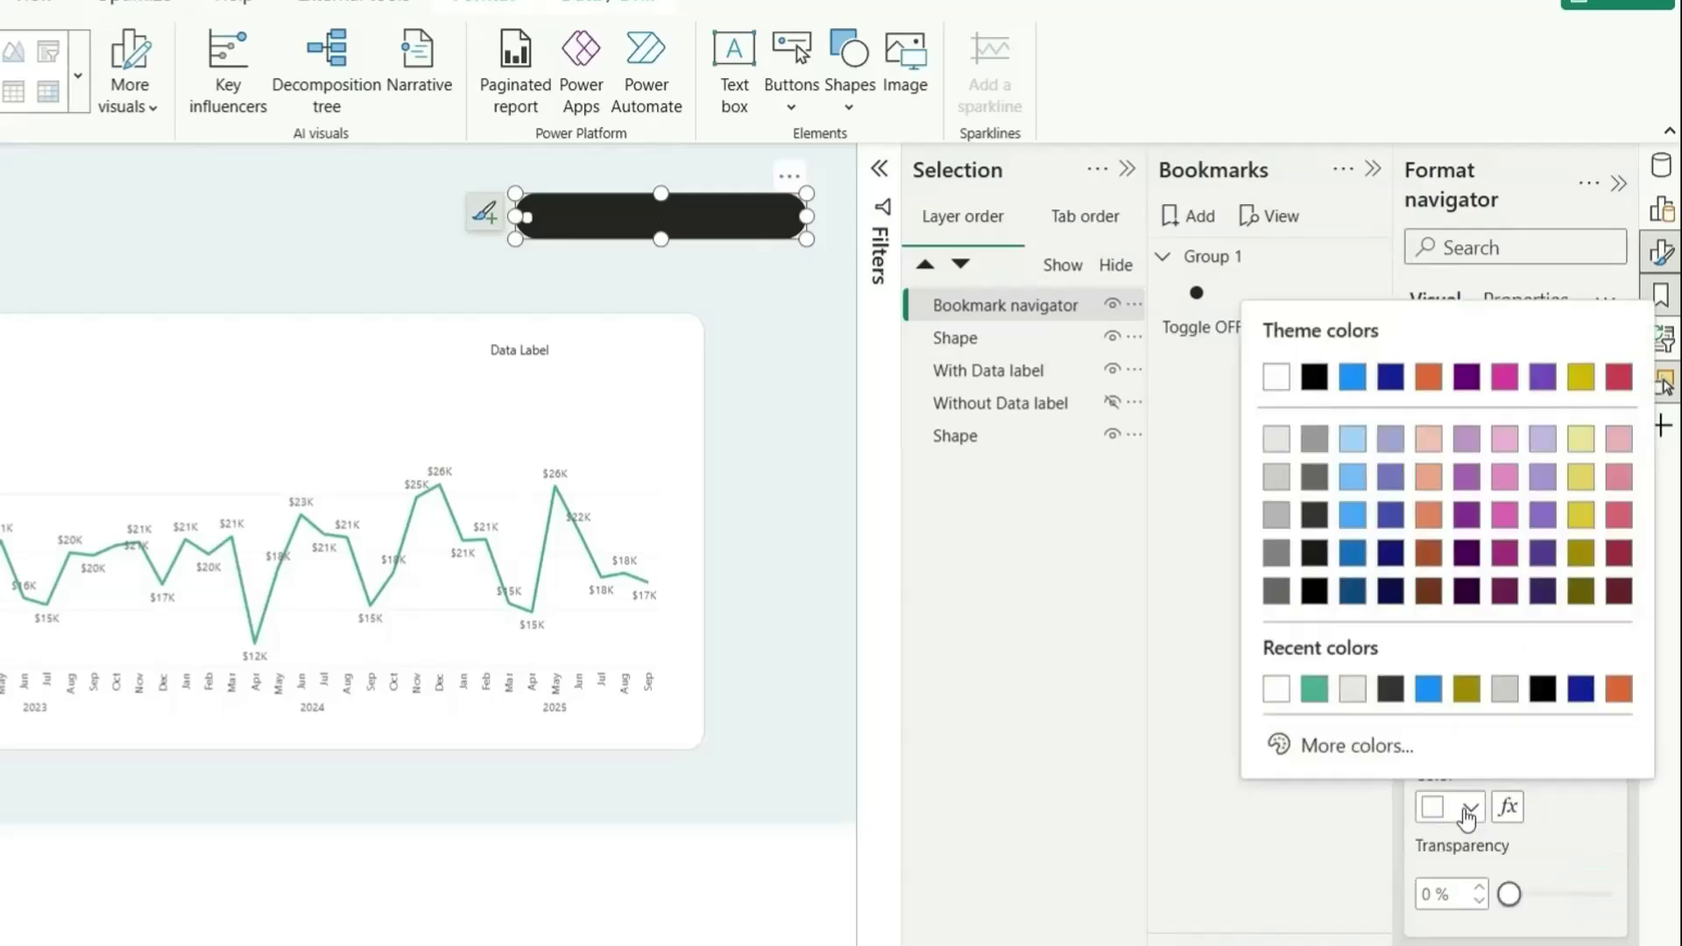
click(1354, 694)
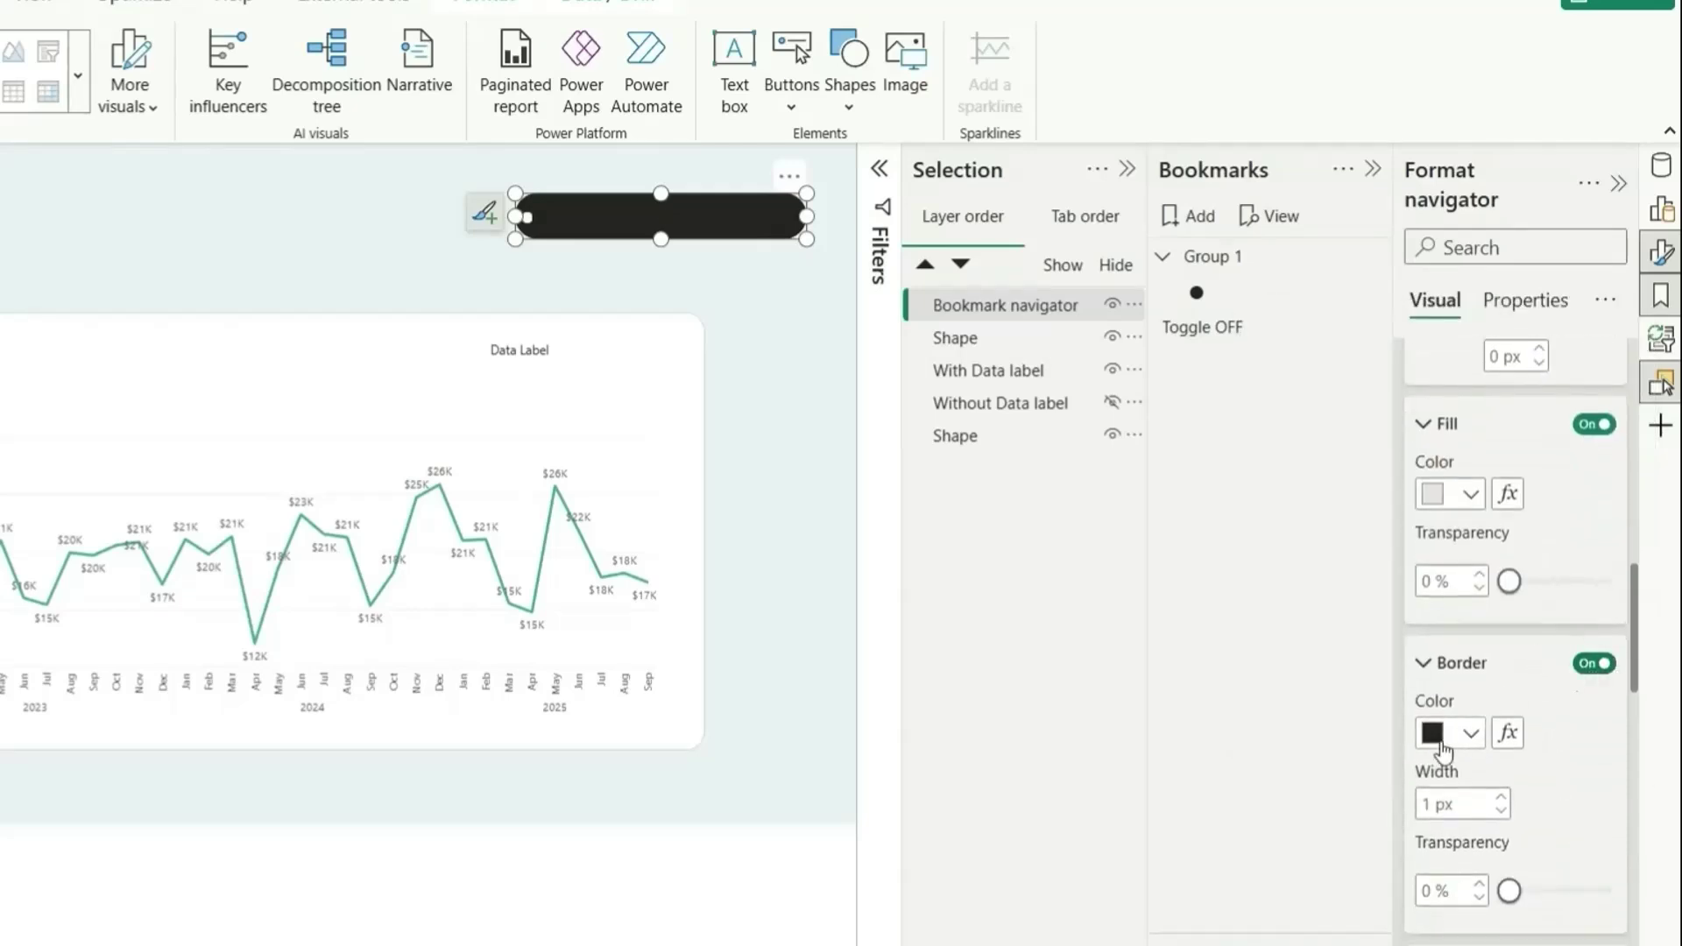
click(1469, 734)
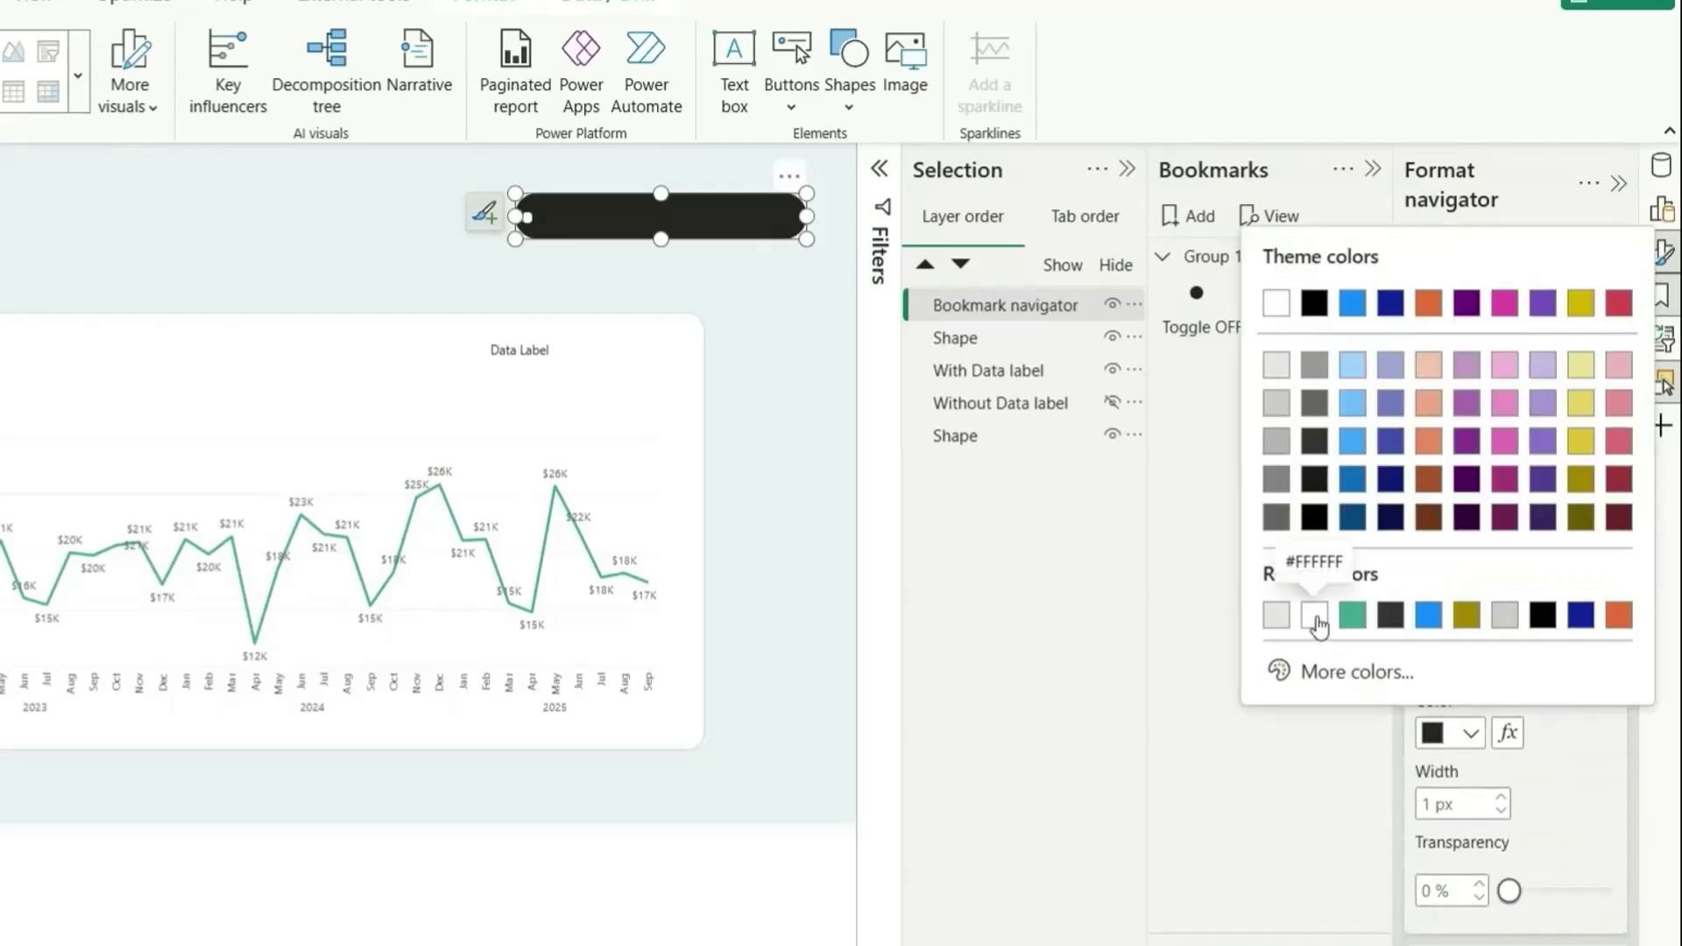
click(1316, 622)
scroll(1514, 558, up, 5)
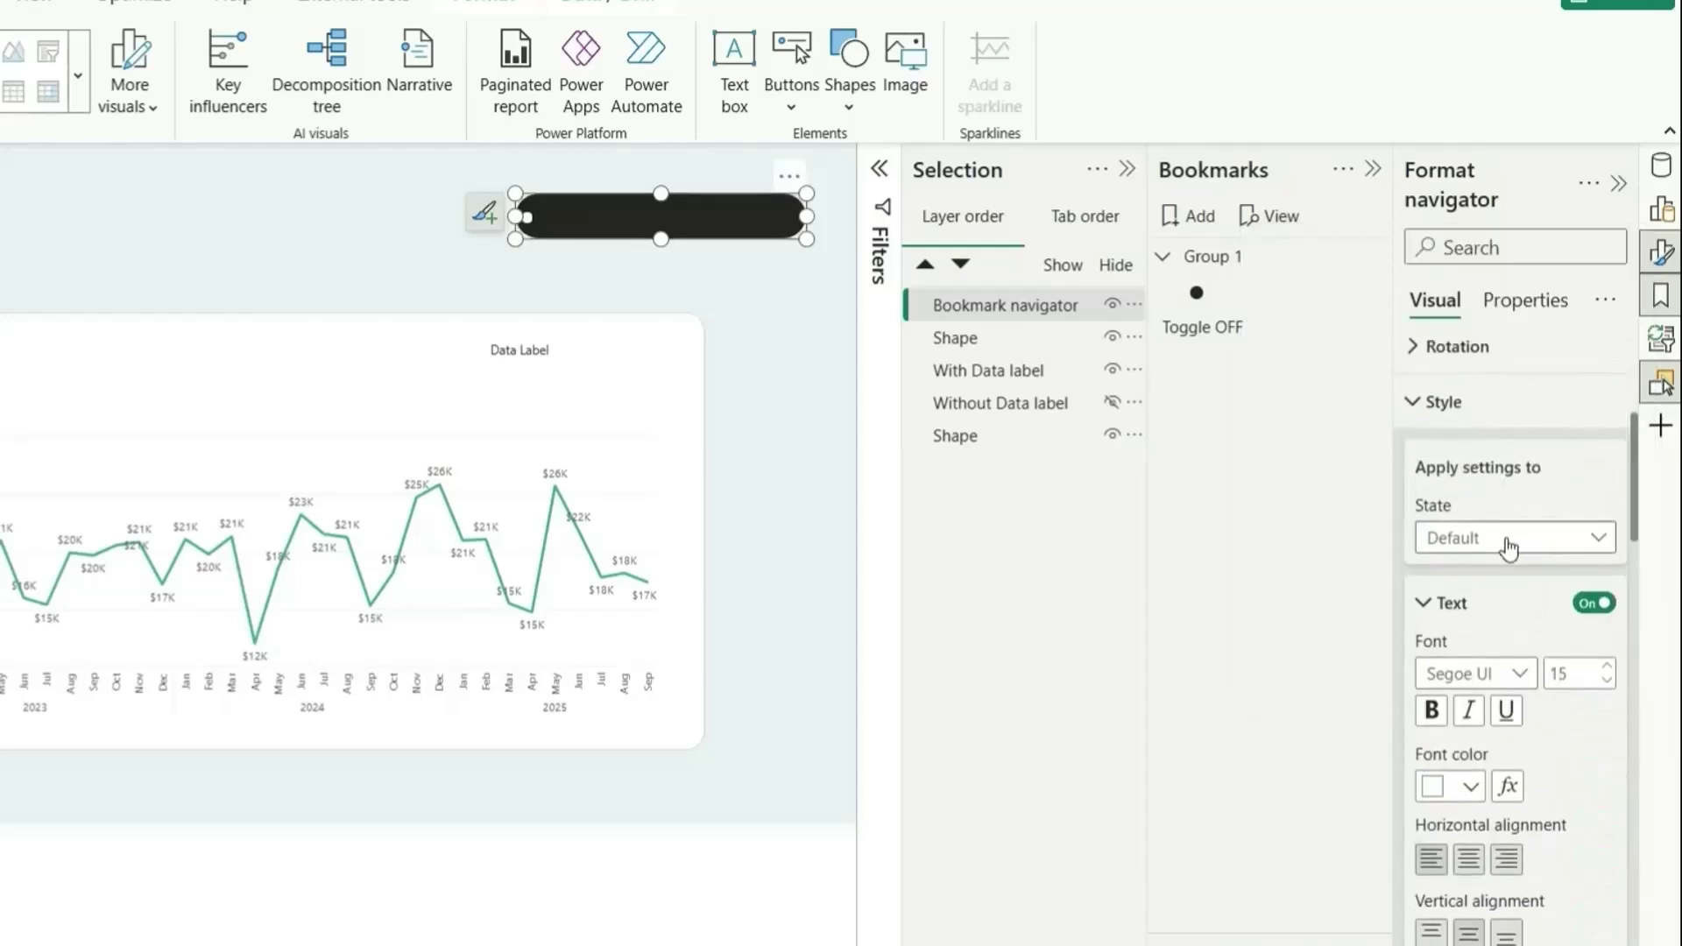
- Style the Selected state with 15 pt, right-aligned text and a green fill
click(1508, 548)
click(1490, 668)
double_click(1569, 679)
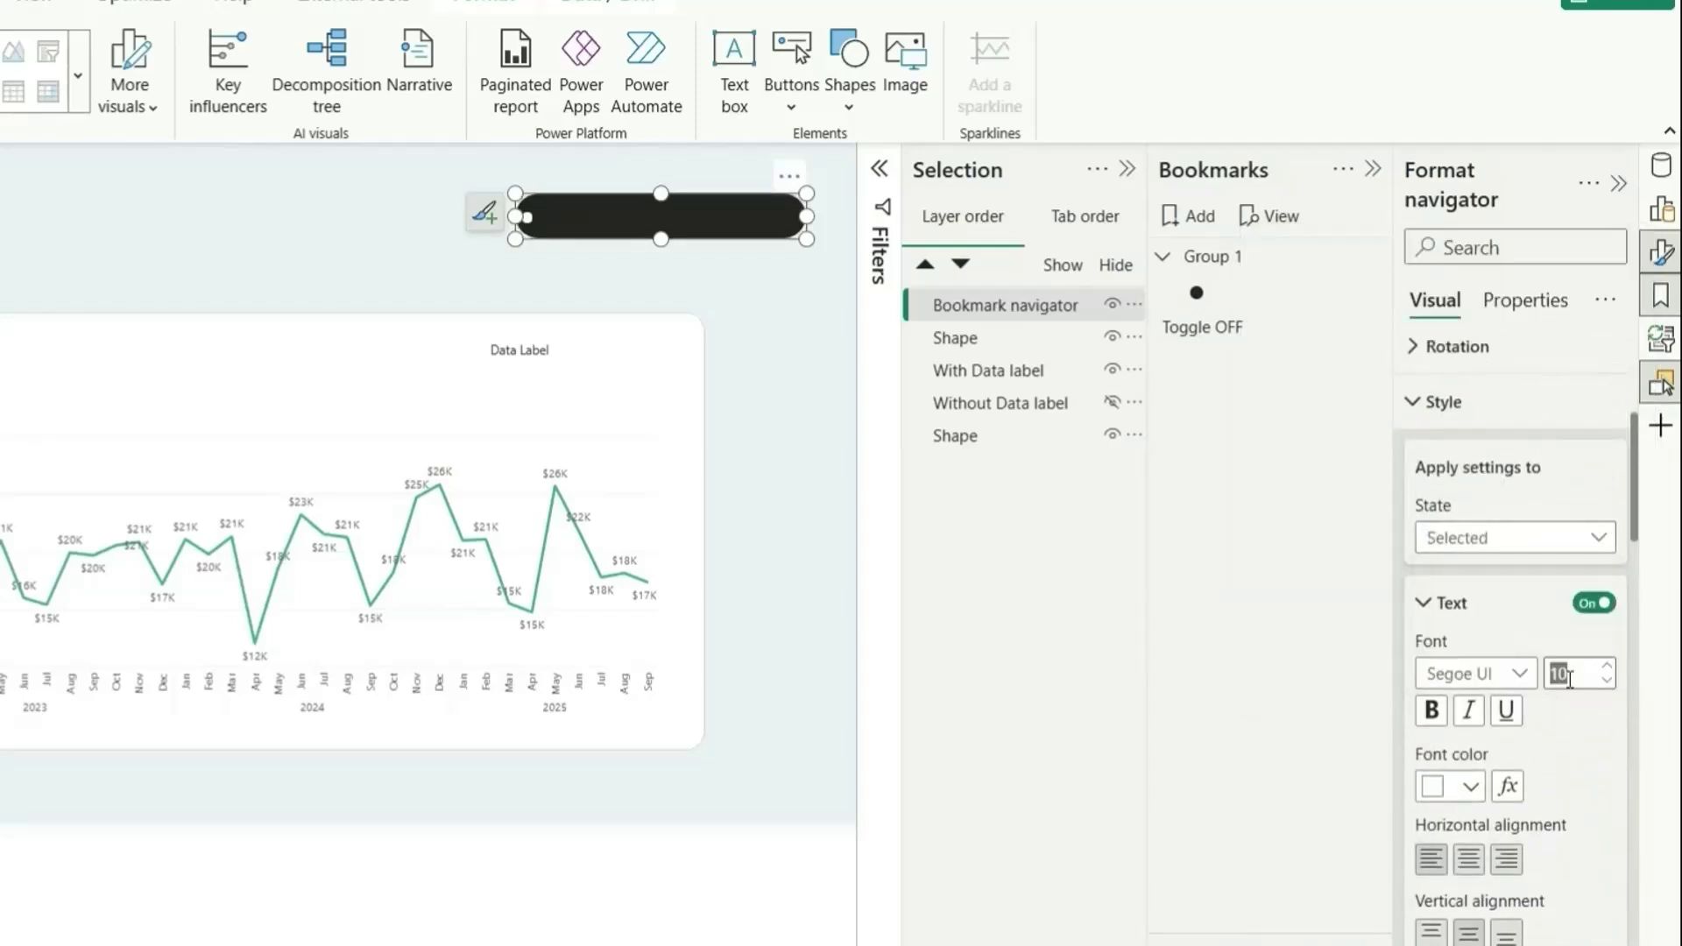
text(15)
scroll(1568, 841, down, 3)
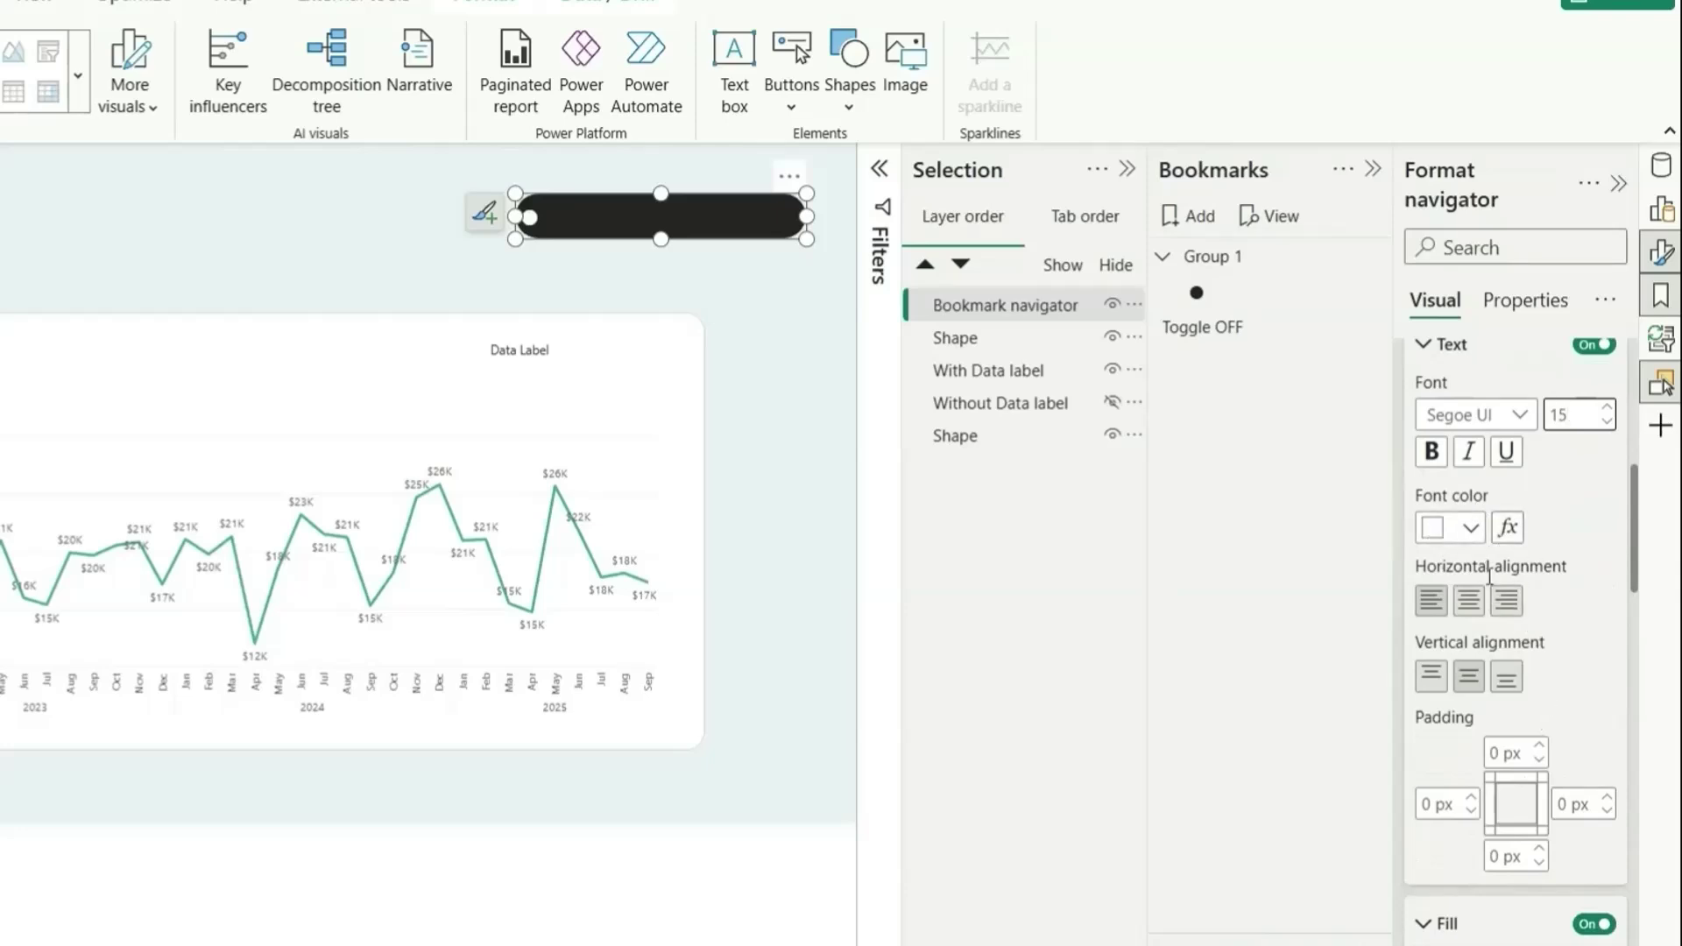
click(1506, 601)
scroll(1506, 601, down, 3)
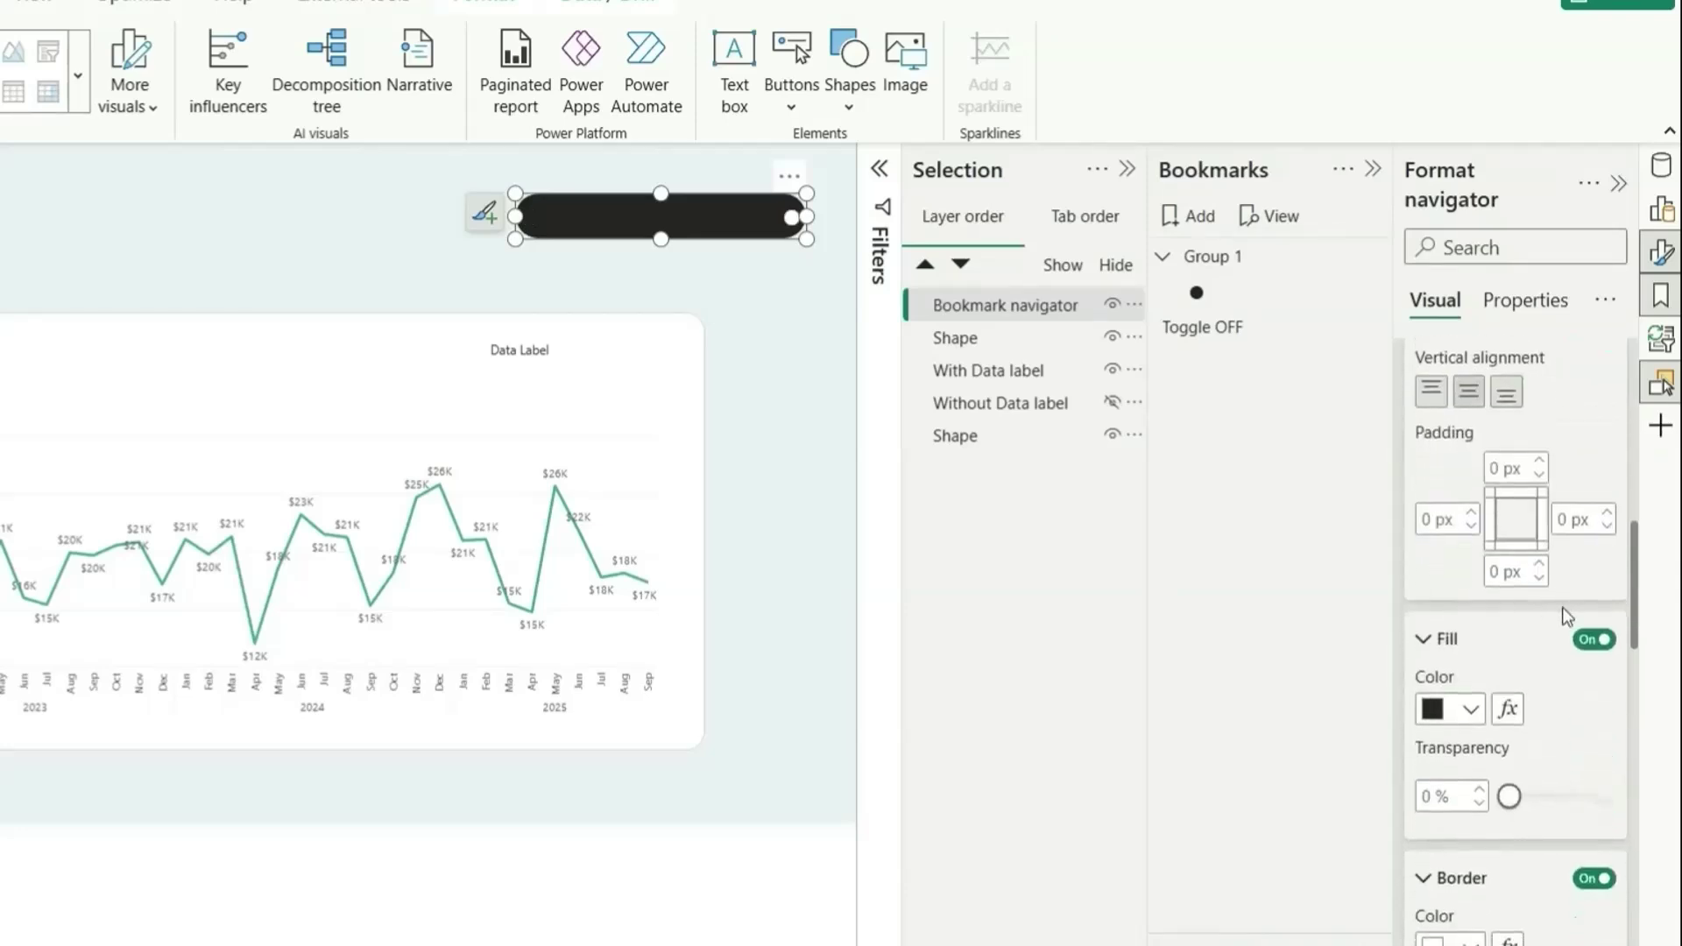
click(1458, 711)
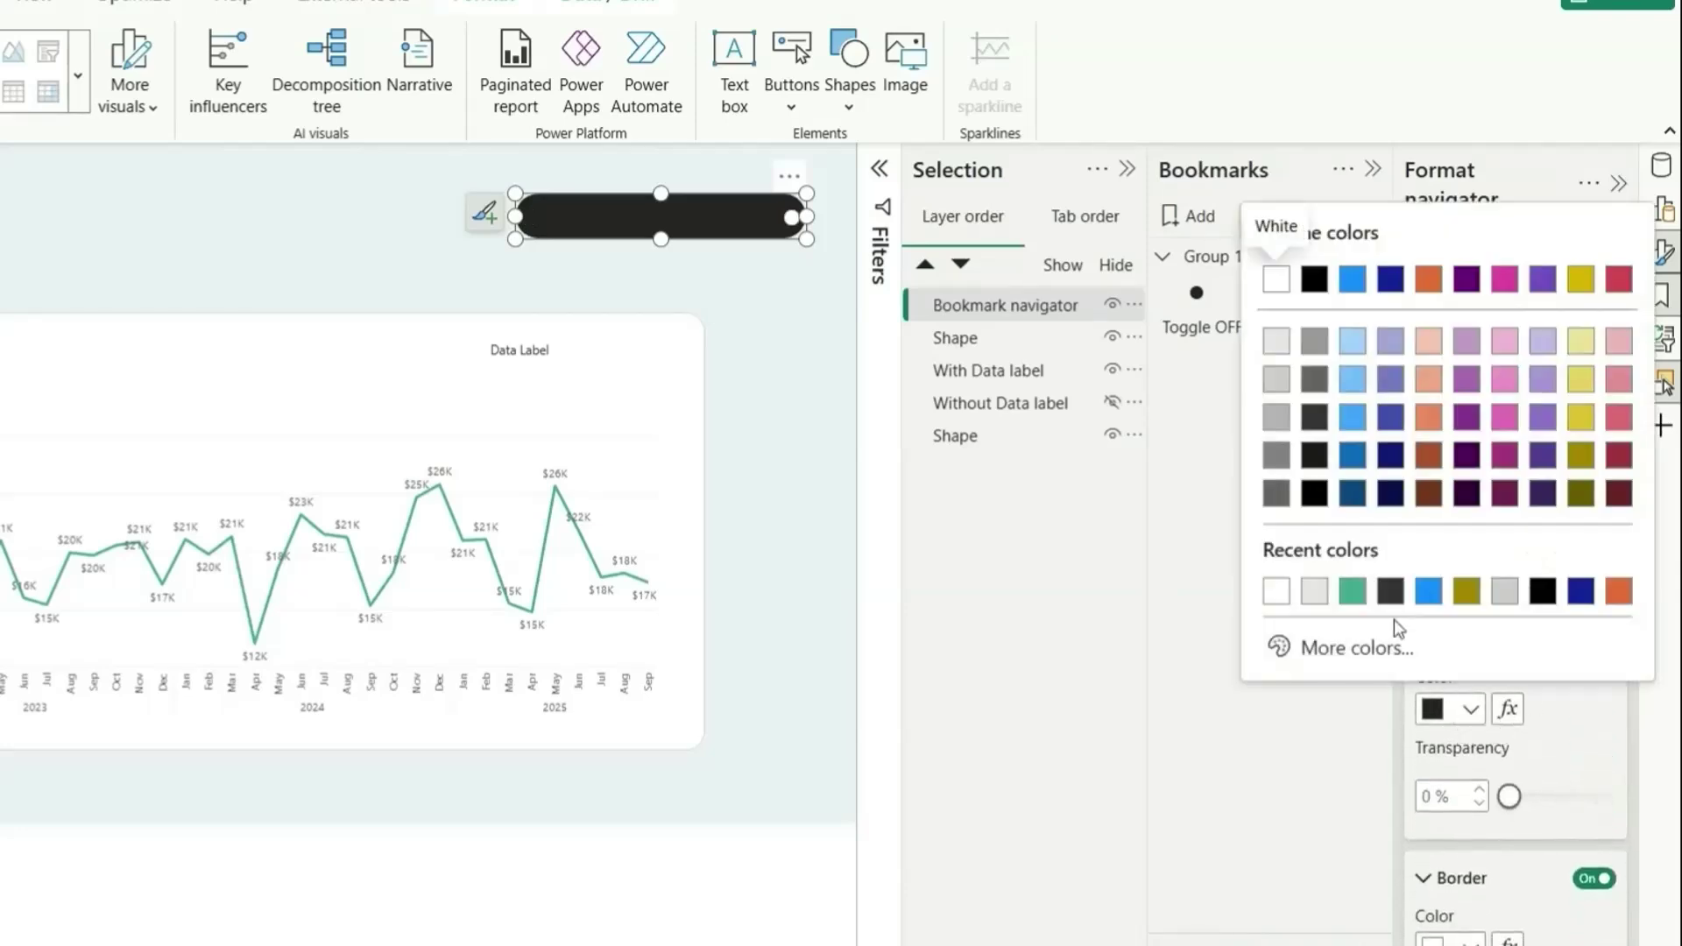
click(1352, 590)
scroll(1524, 604, down, 2)
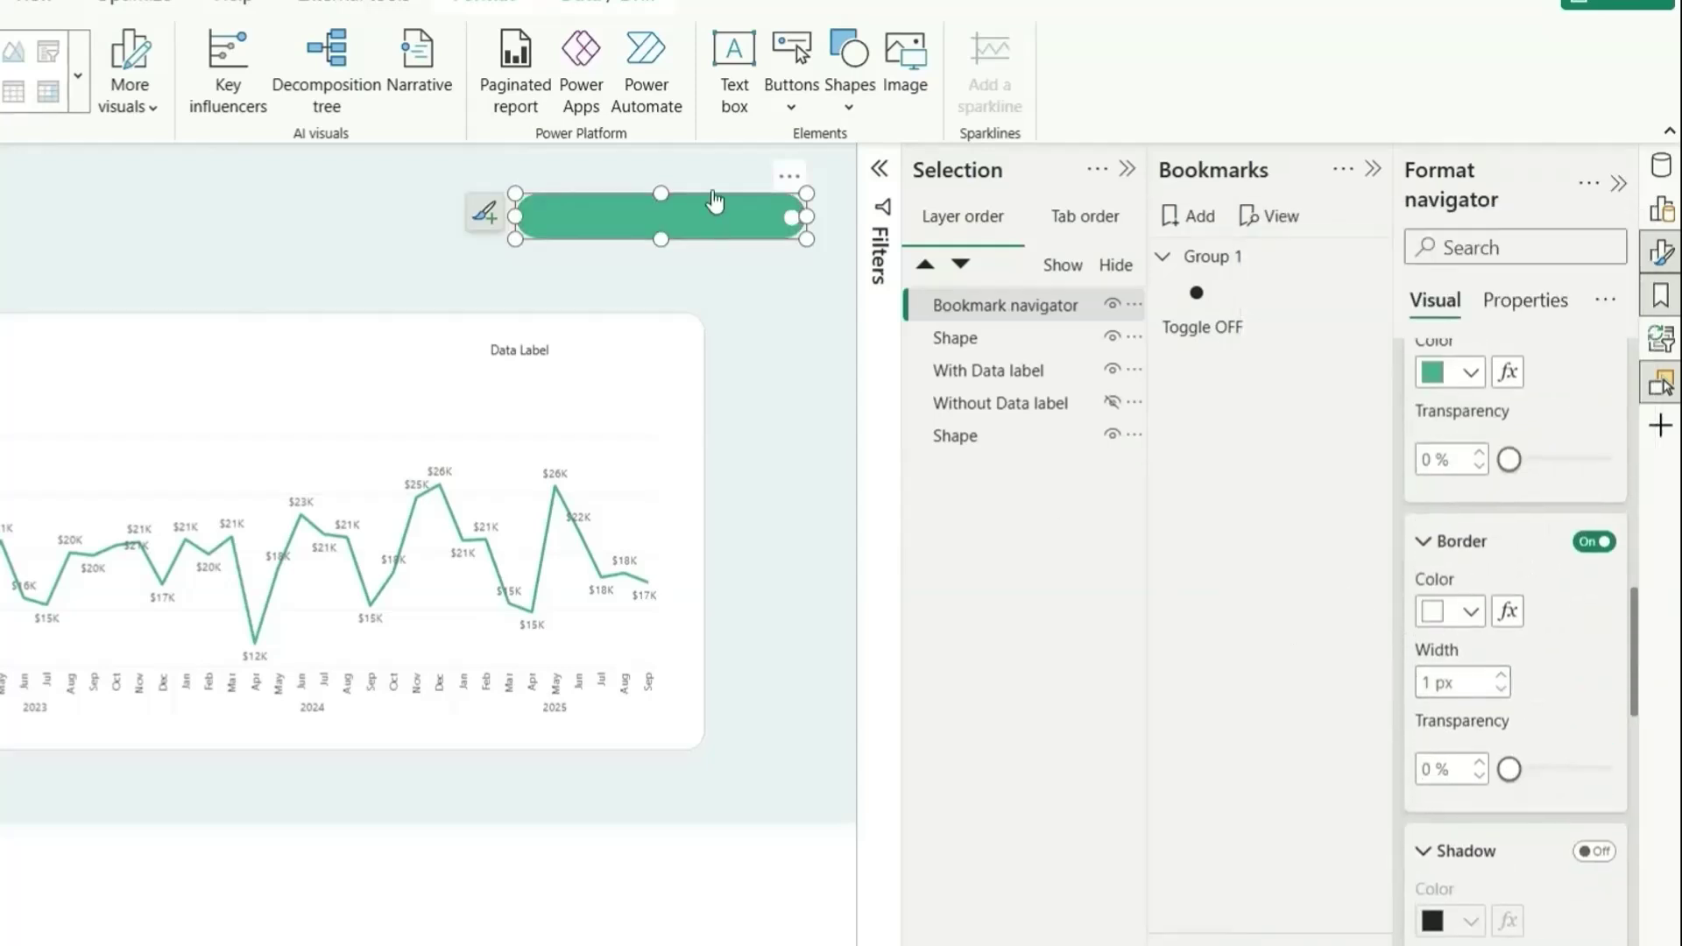
- Test the toggle off, on, and off again, leaving data labels hidden
ctrl+click(731, 224)
ctrl+click(732, 223)
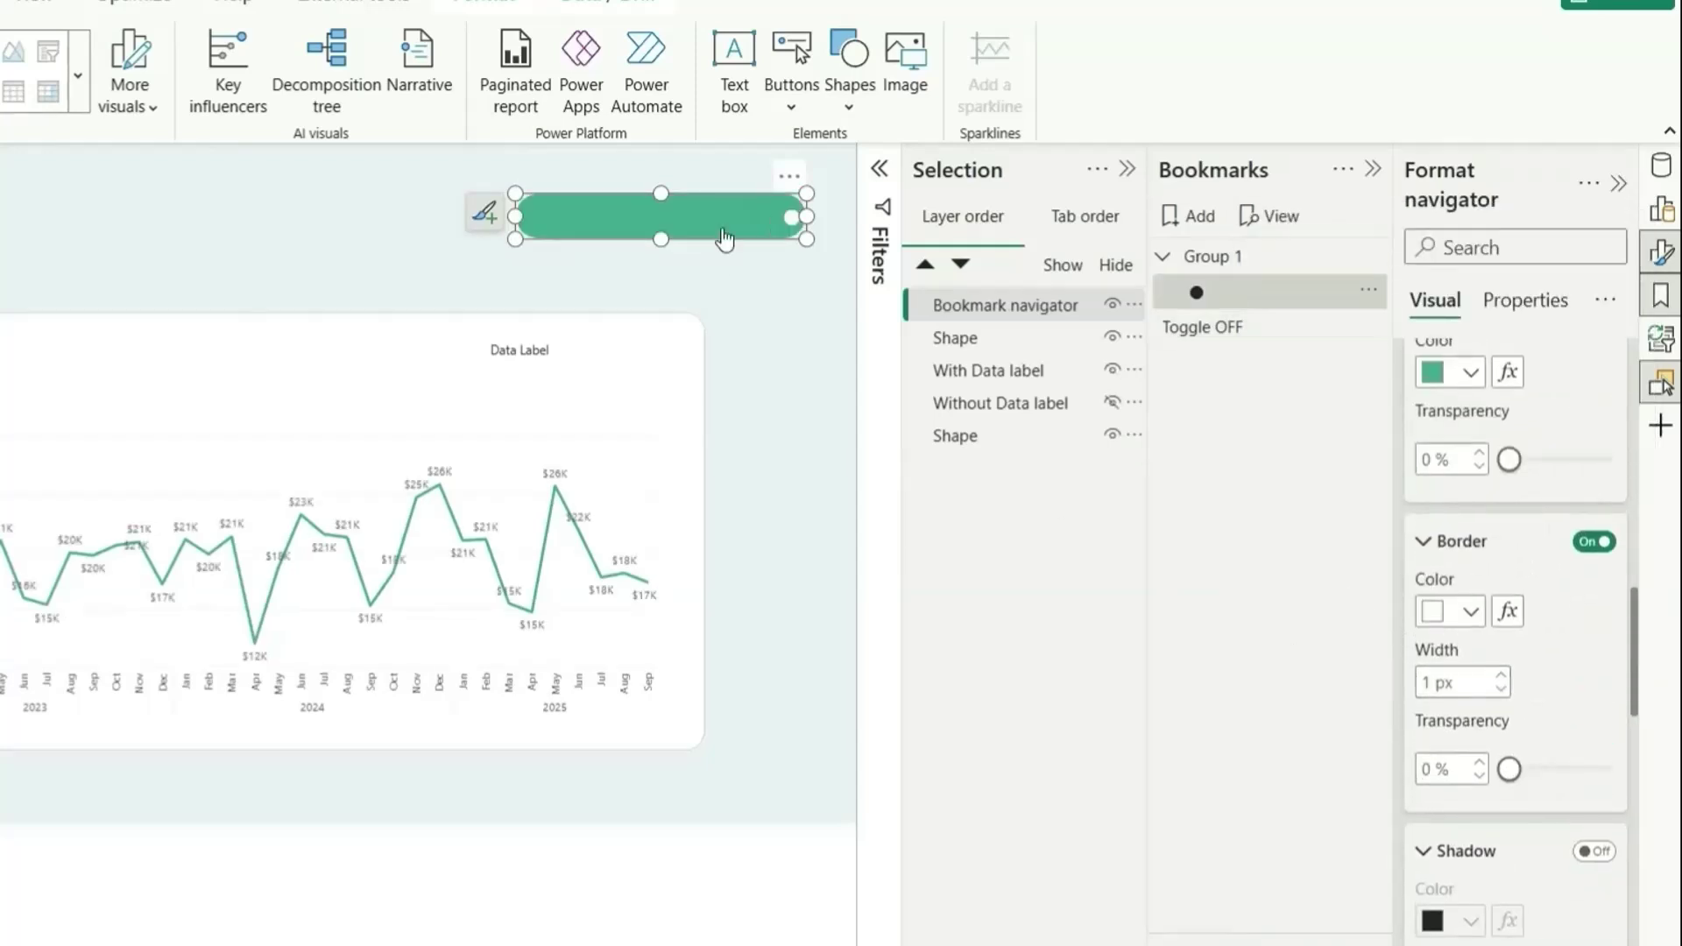
ctrl+click(717, 230)
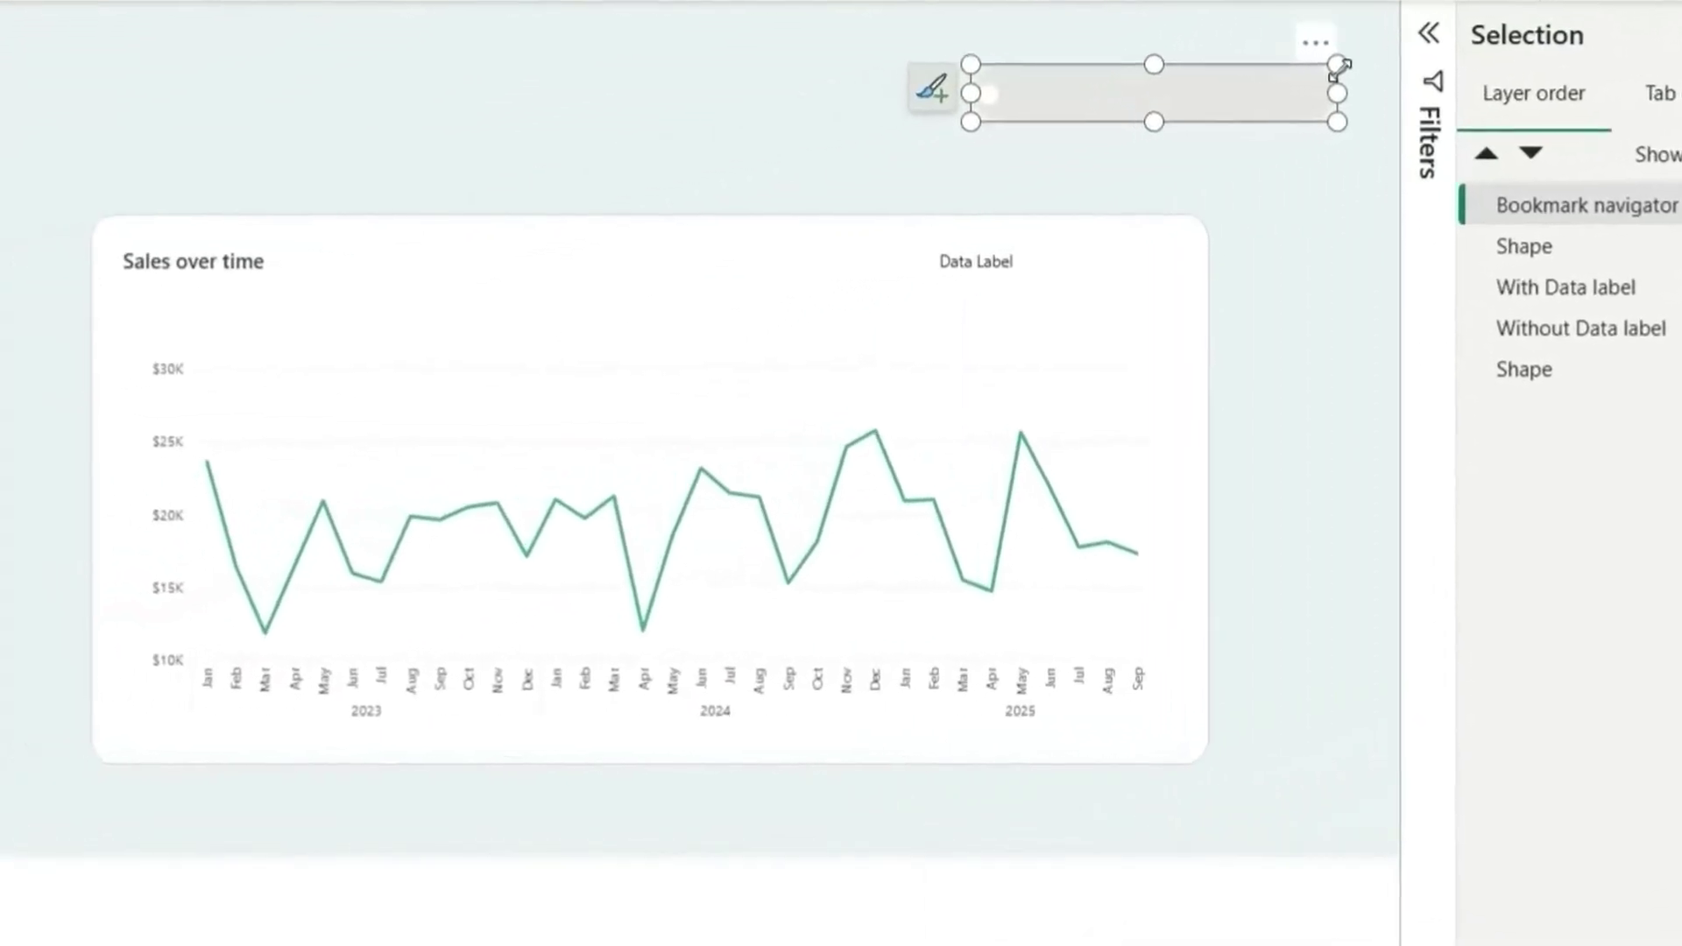
- Shrink the navigator into a small switch beside Data Label and raise its border width to 4 px
mouse_move(1339, 66)
mouse_down()
mouse_move(1058, 99)
mouse_move(1060, 83)
mouse_move(1208, 114)
mouse_move(1121, 259)
mouse_move(1083, 251)
mouse_up()
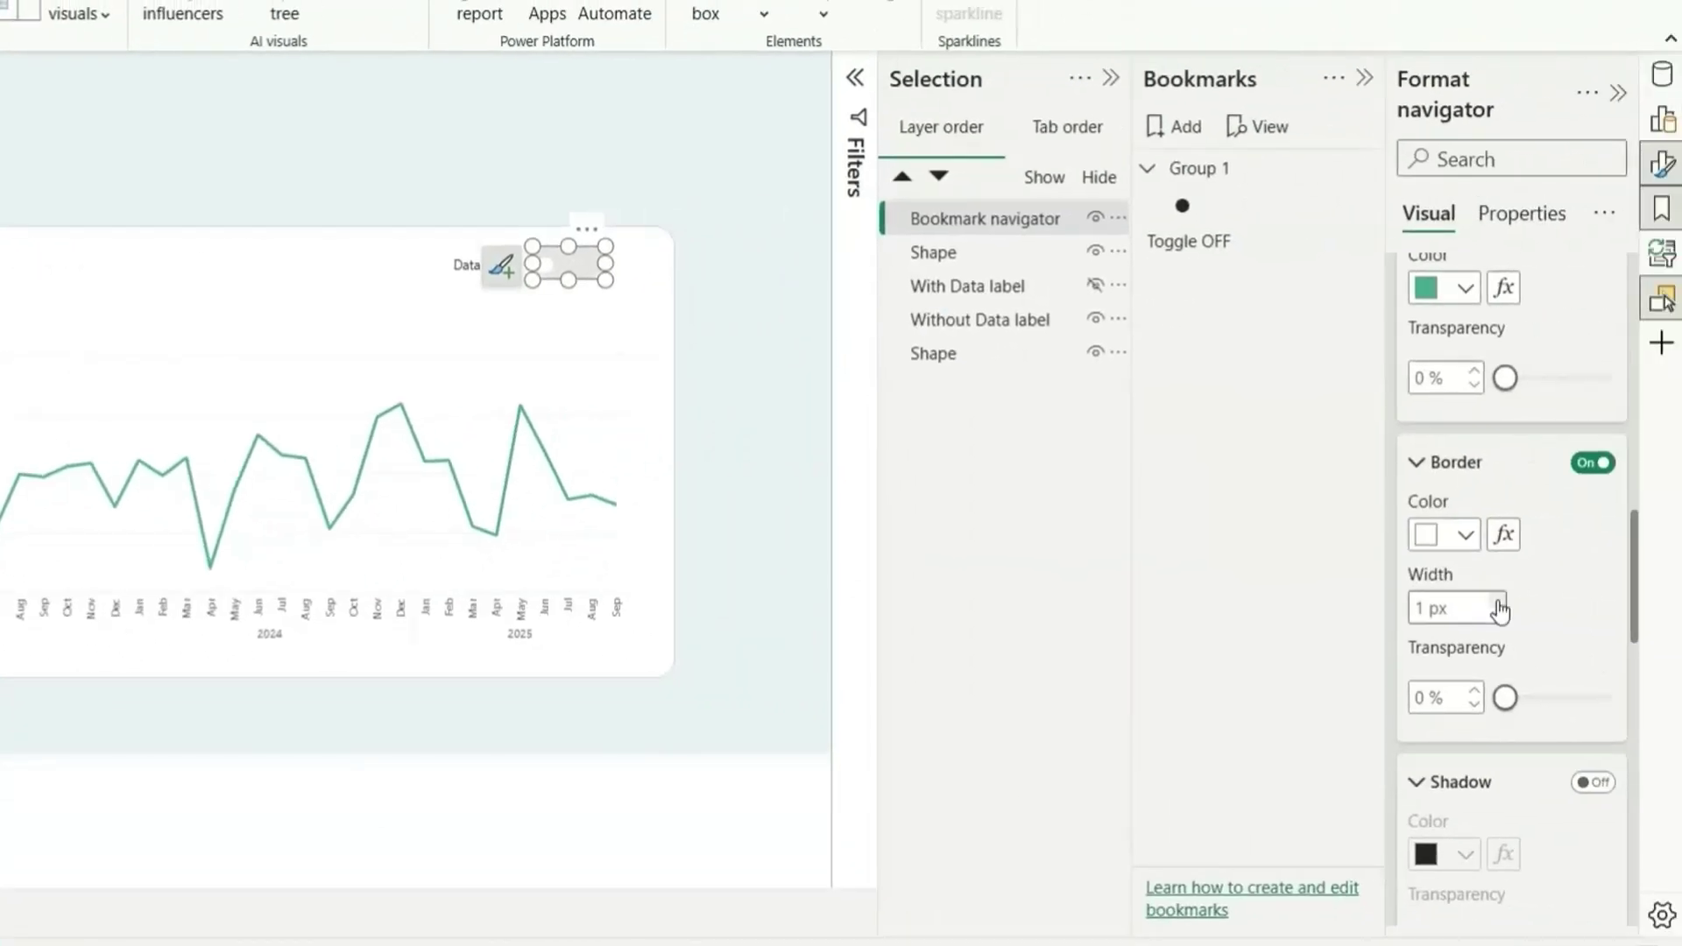
click(1498, 601)
click(1499, 601)
scroll(1539, 573, up, 5)
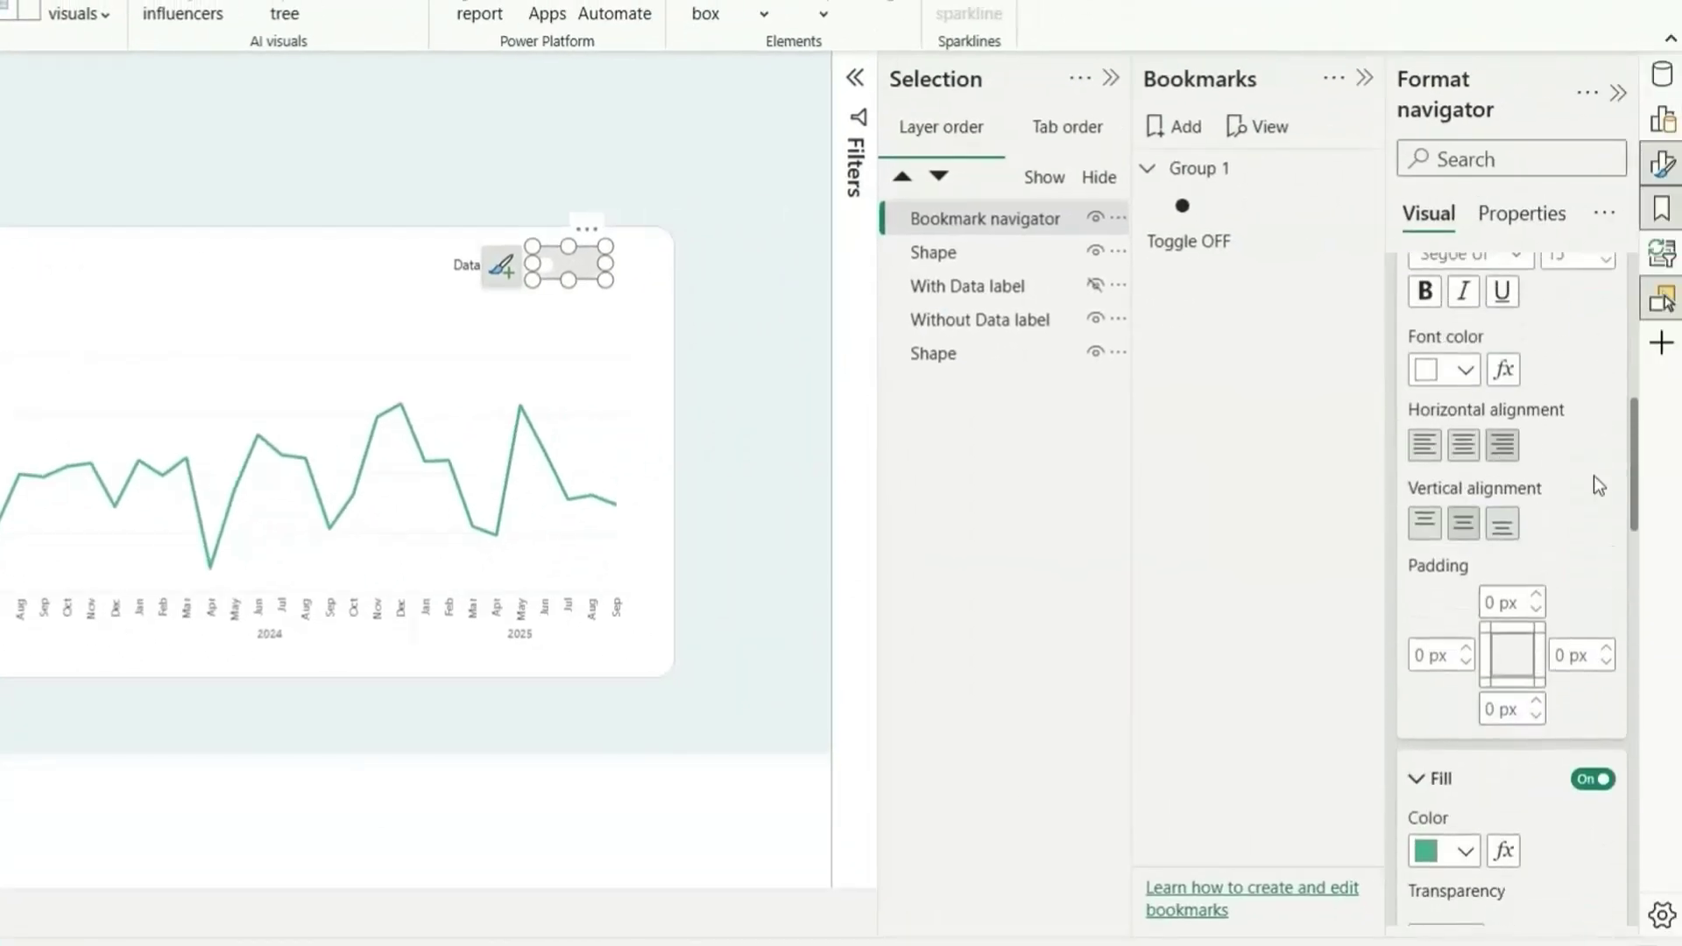
scroll(1595, 481, up, 3)
click(1487, 497)
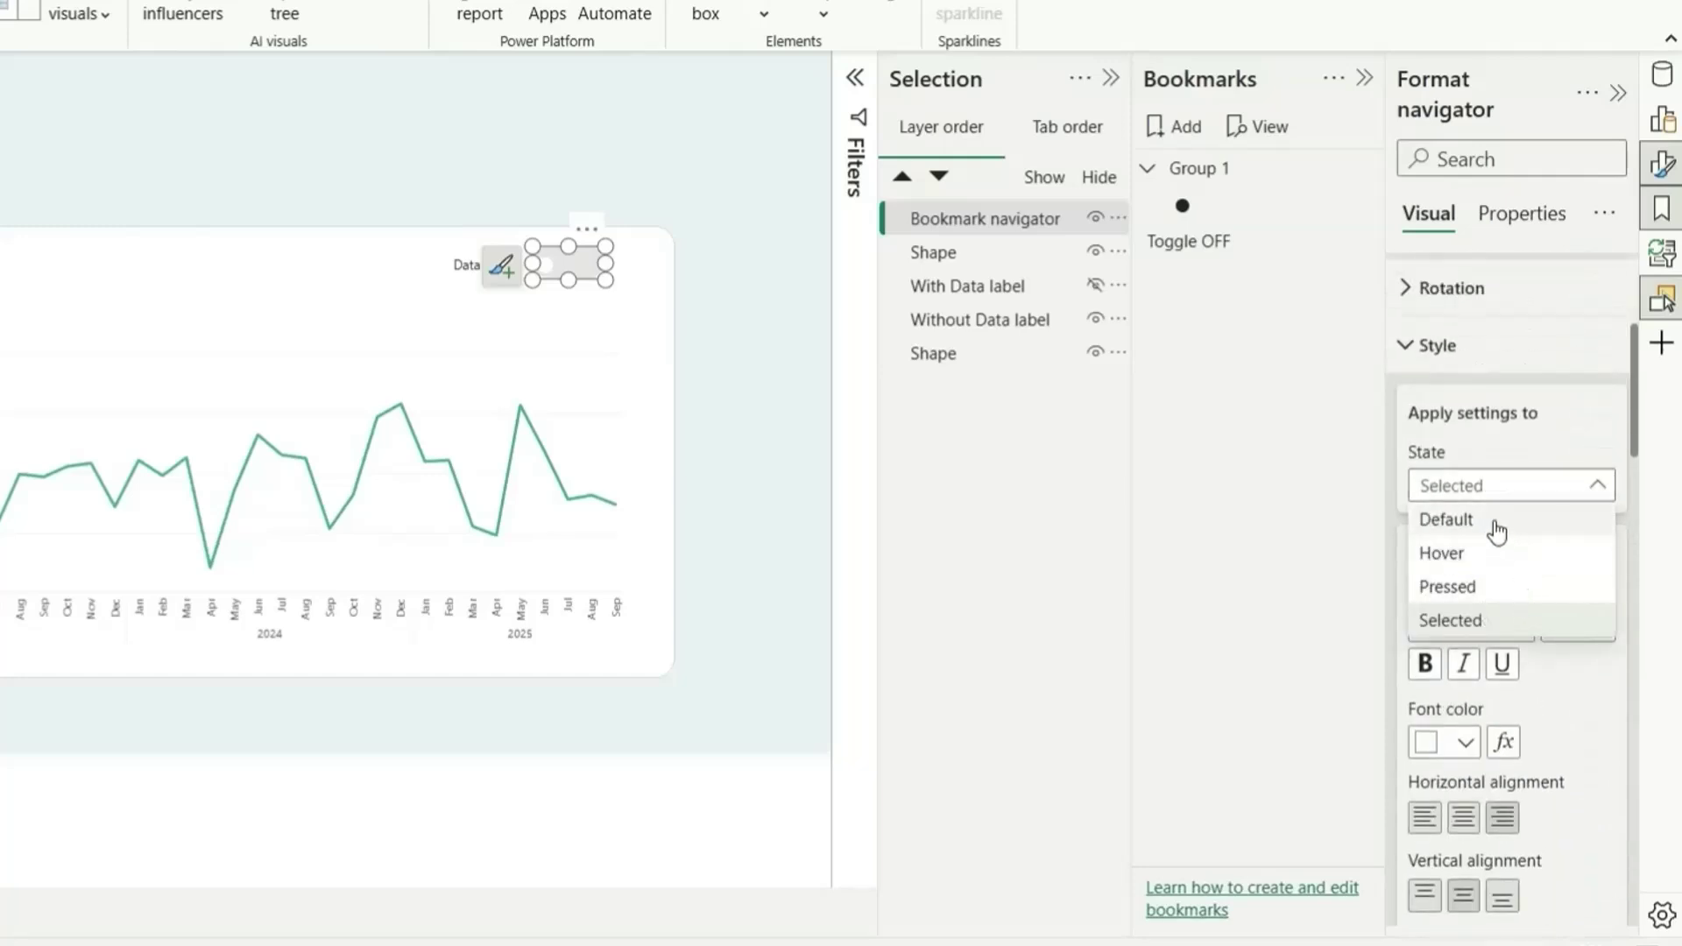
click(1576, 624)
scroll(1576, 631, down, 10)
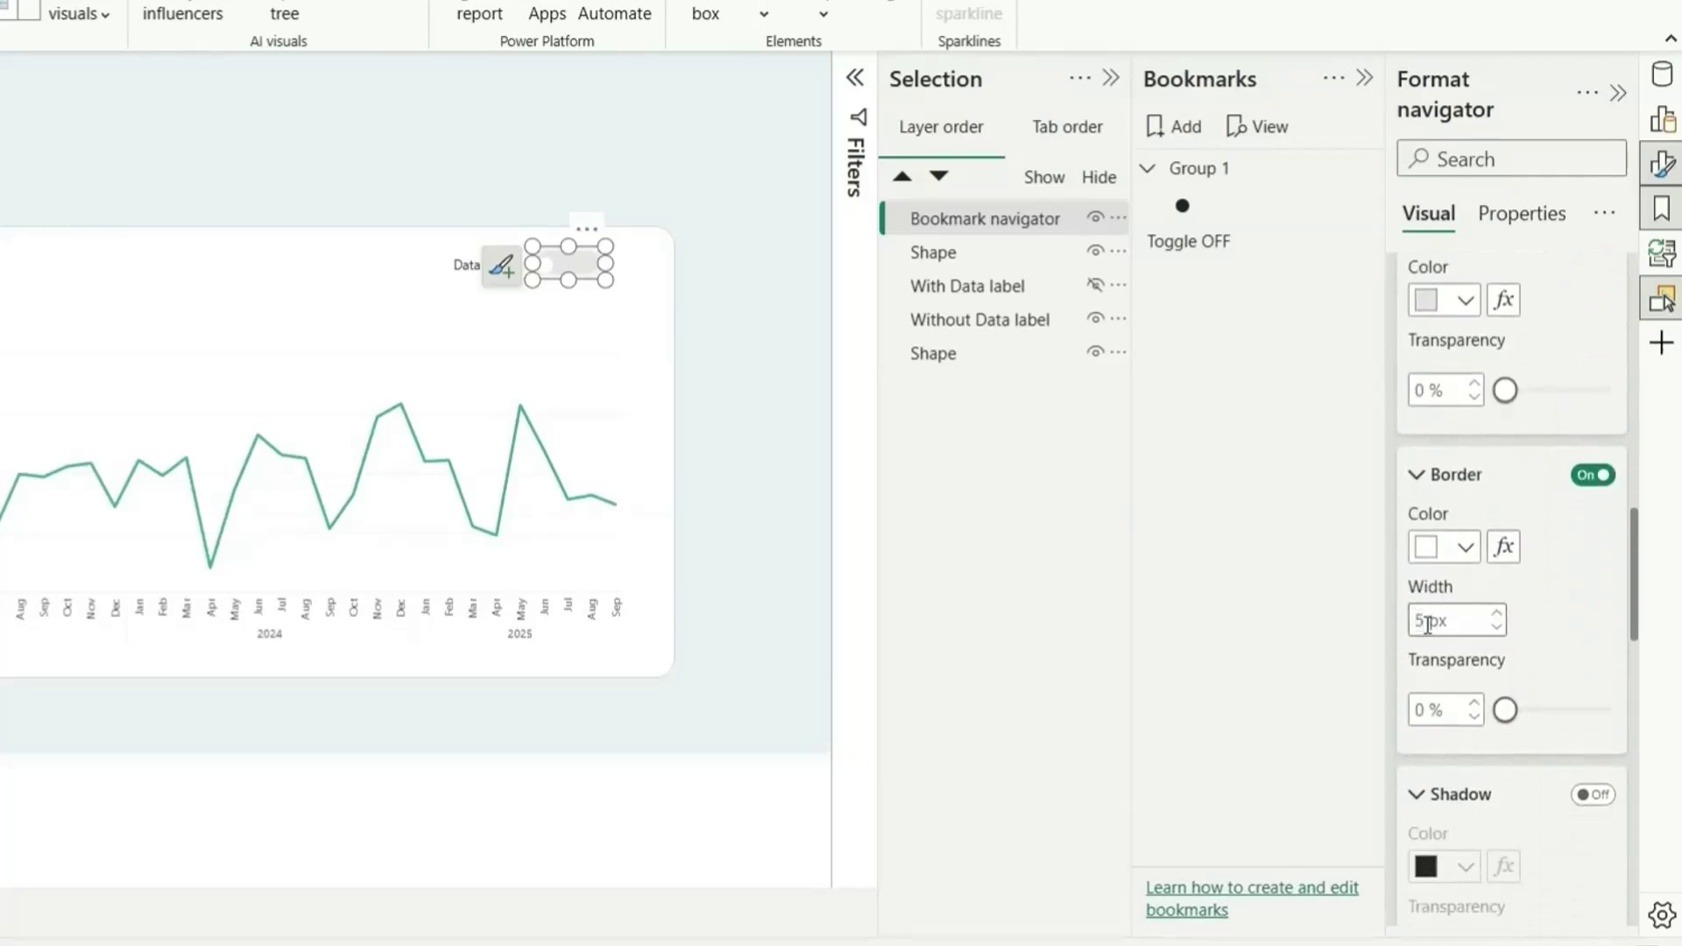
click(593, 280)
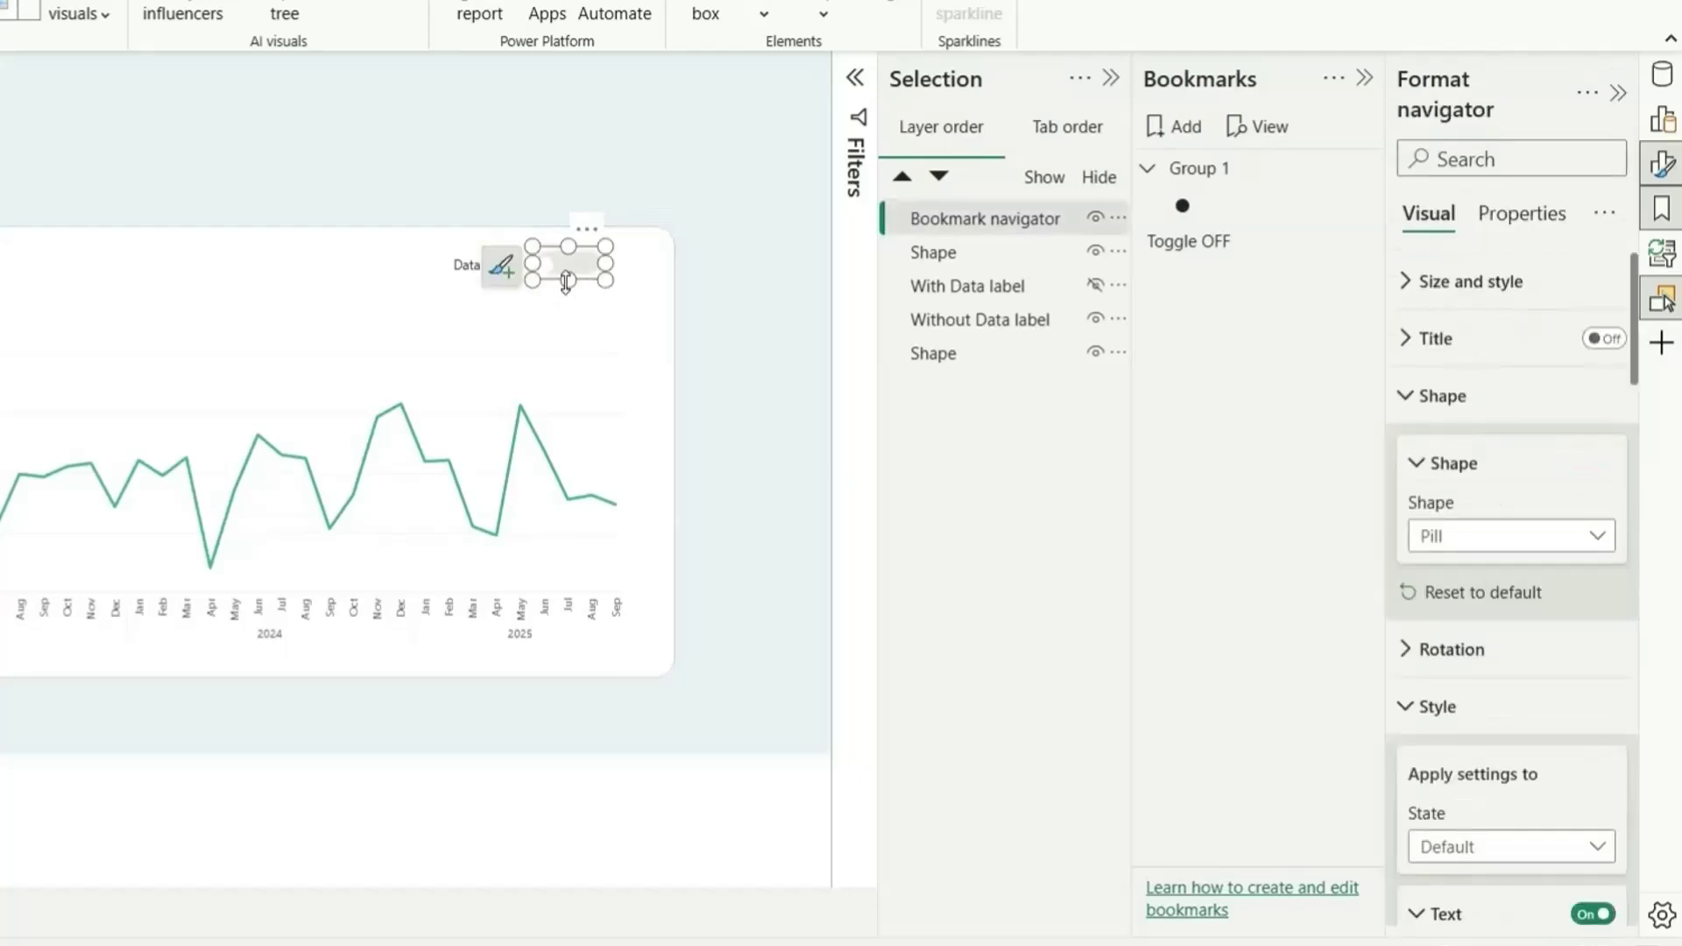
click(761, 294)
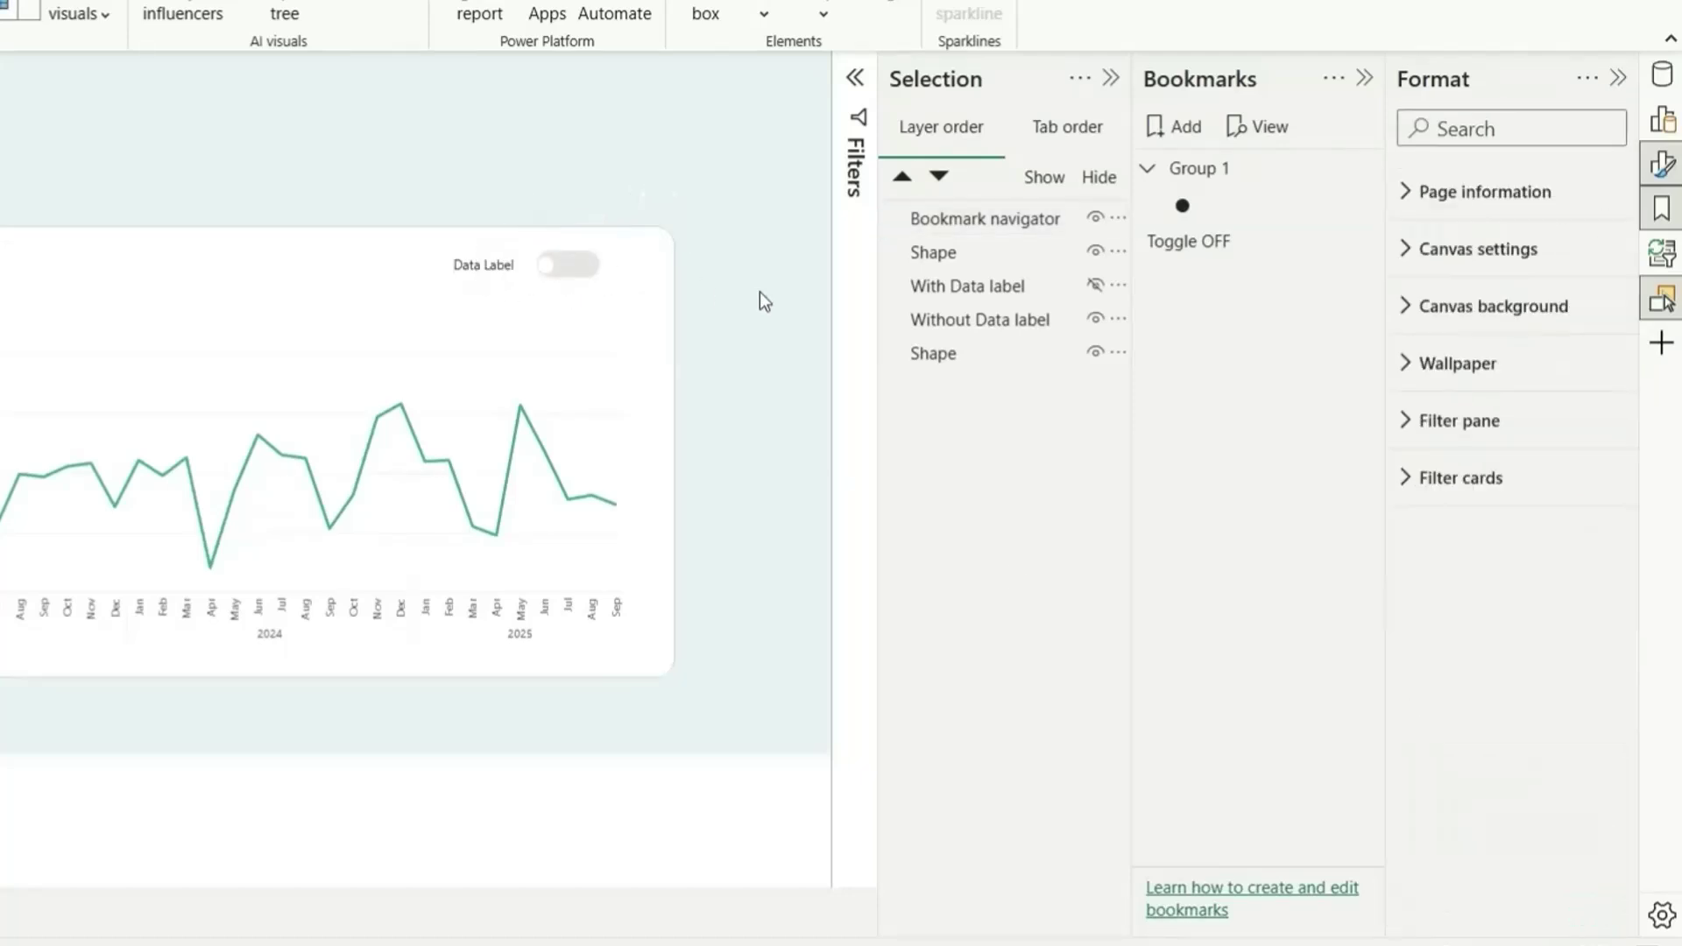
click(557, 268)
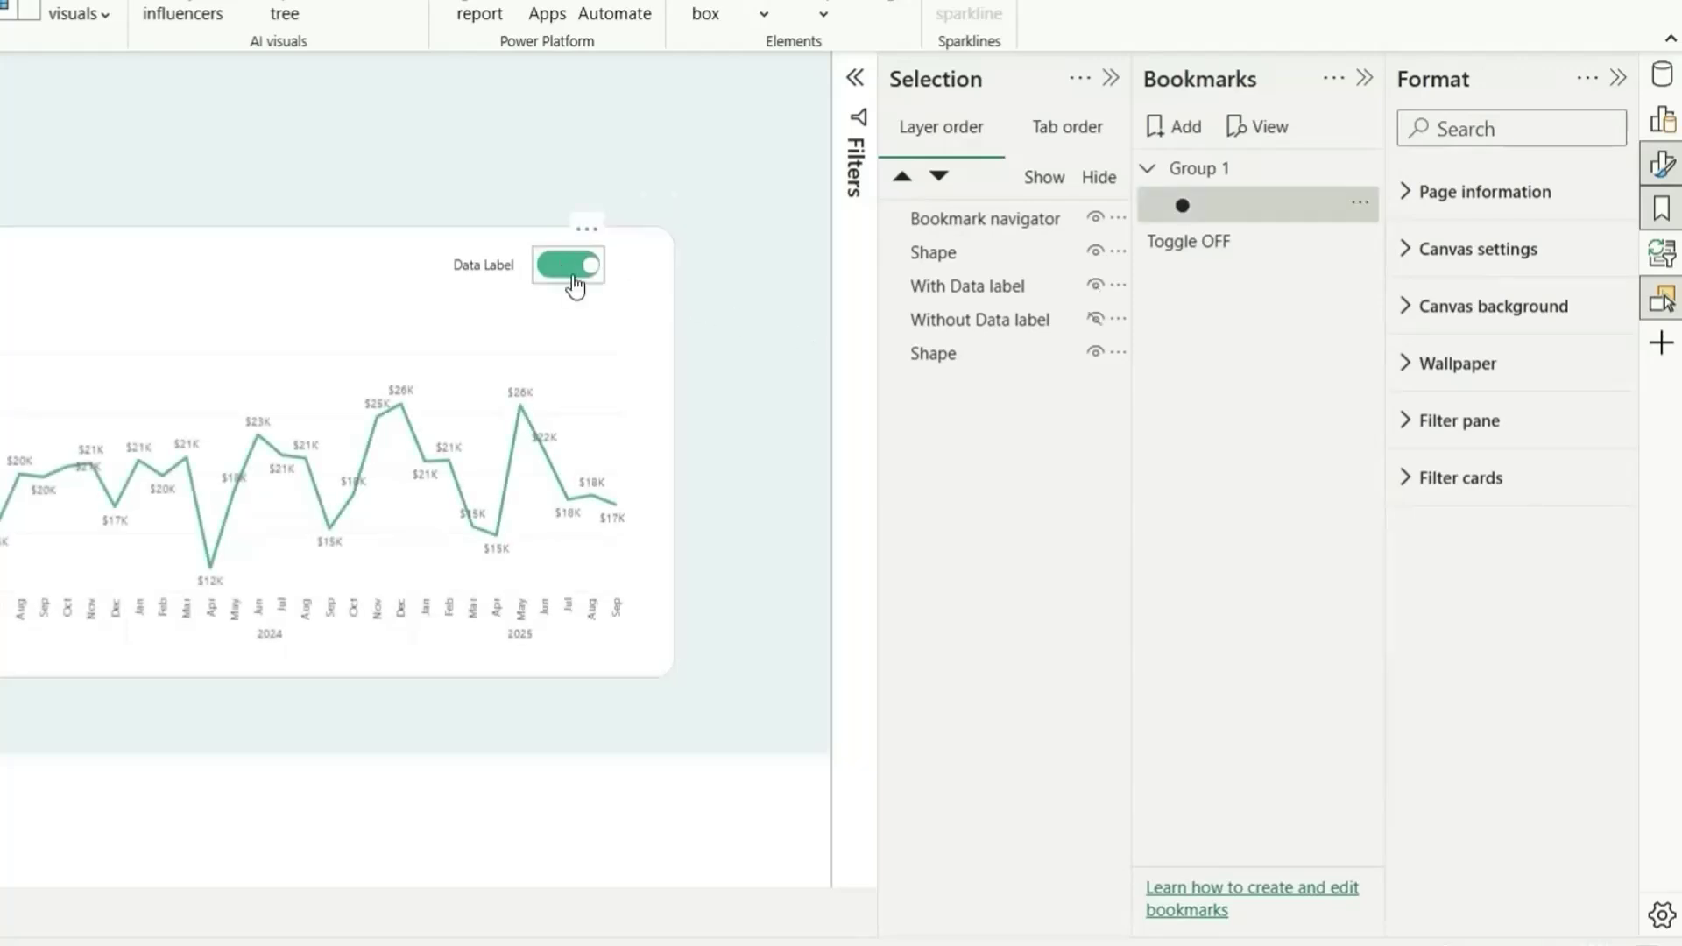
click(593, 287)
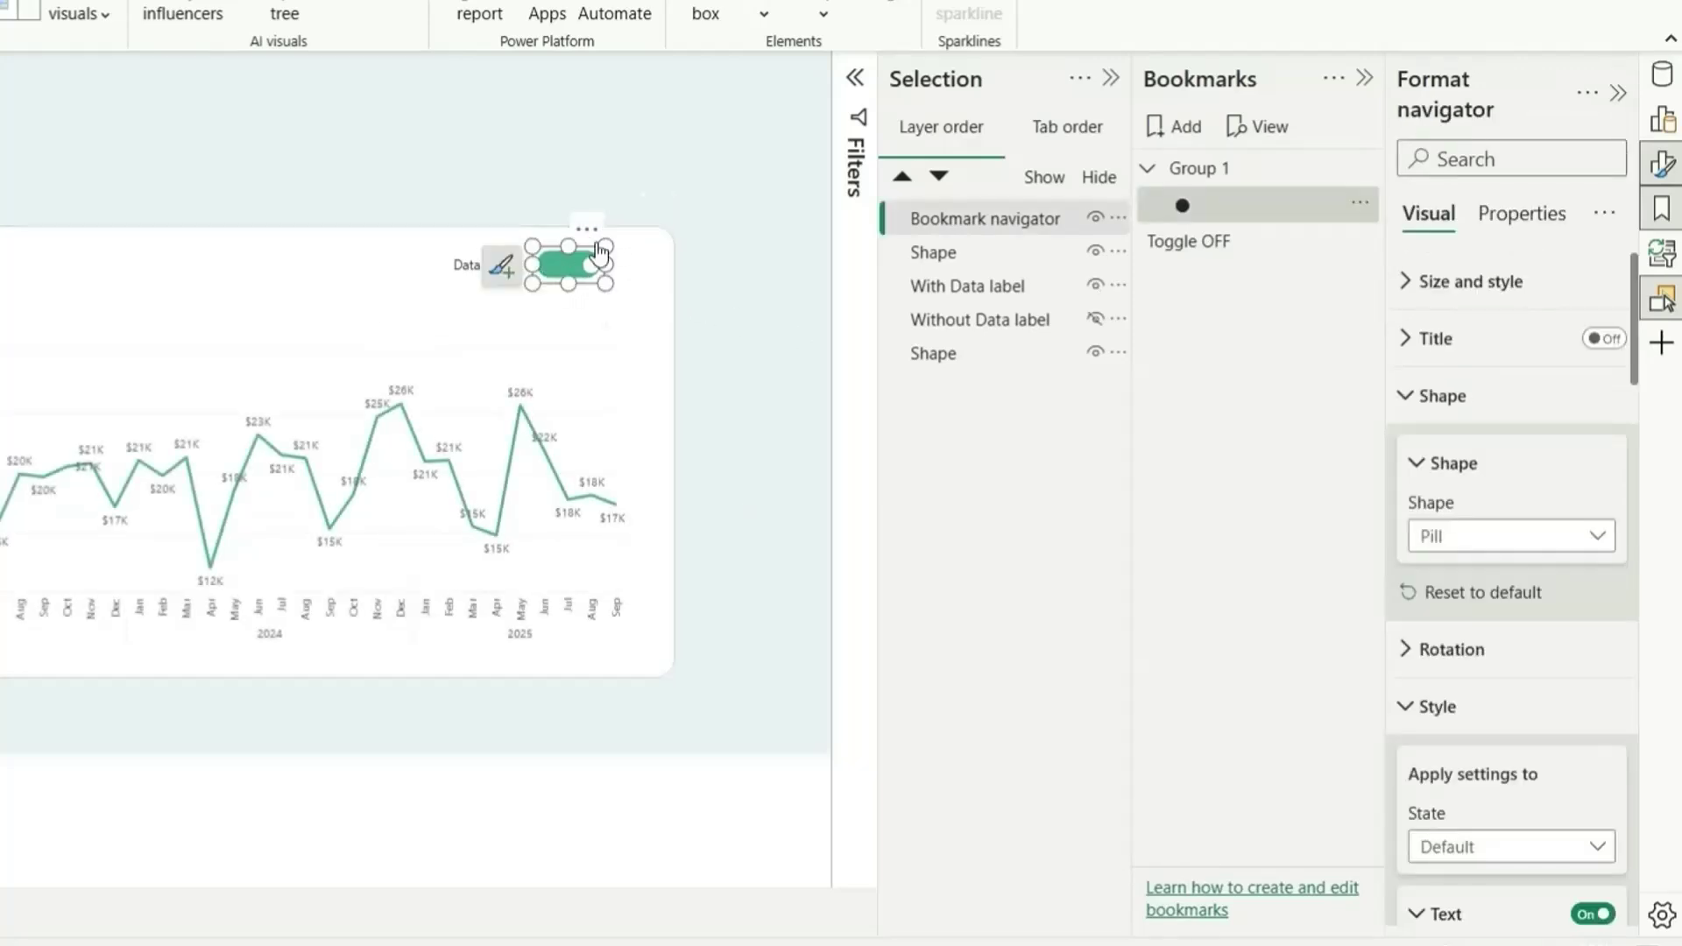
click(593, 272)
- Set the default state's left text padding to 3 px
scroll(1436, 570, down, 3)
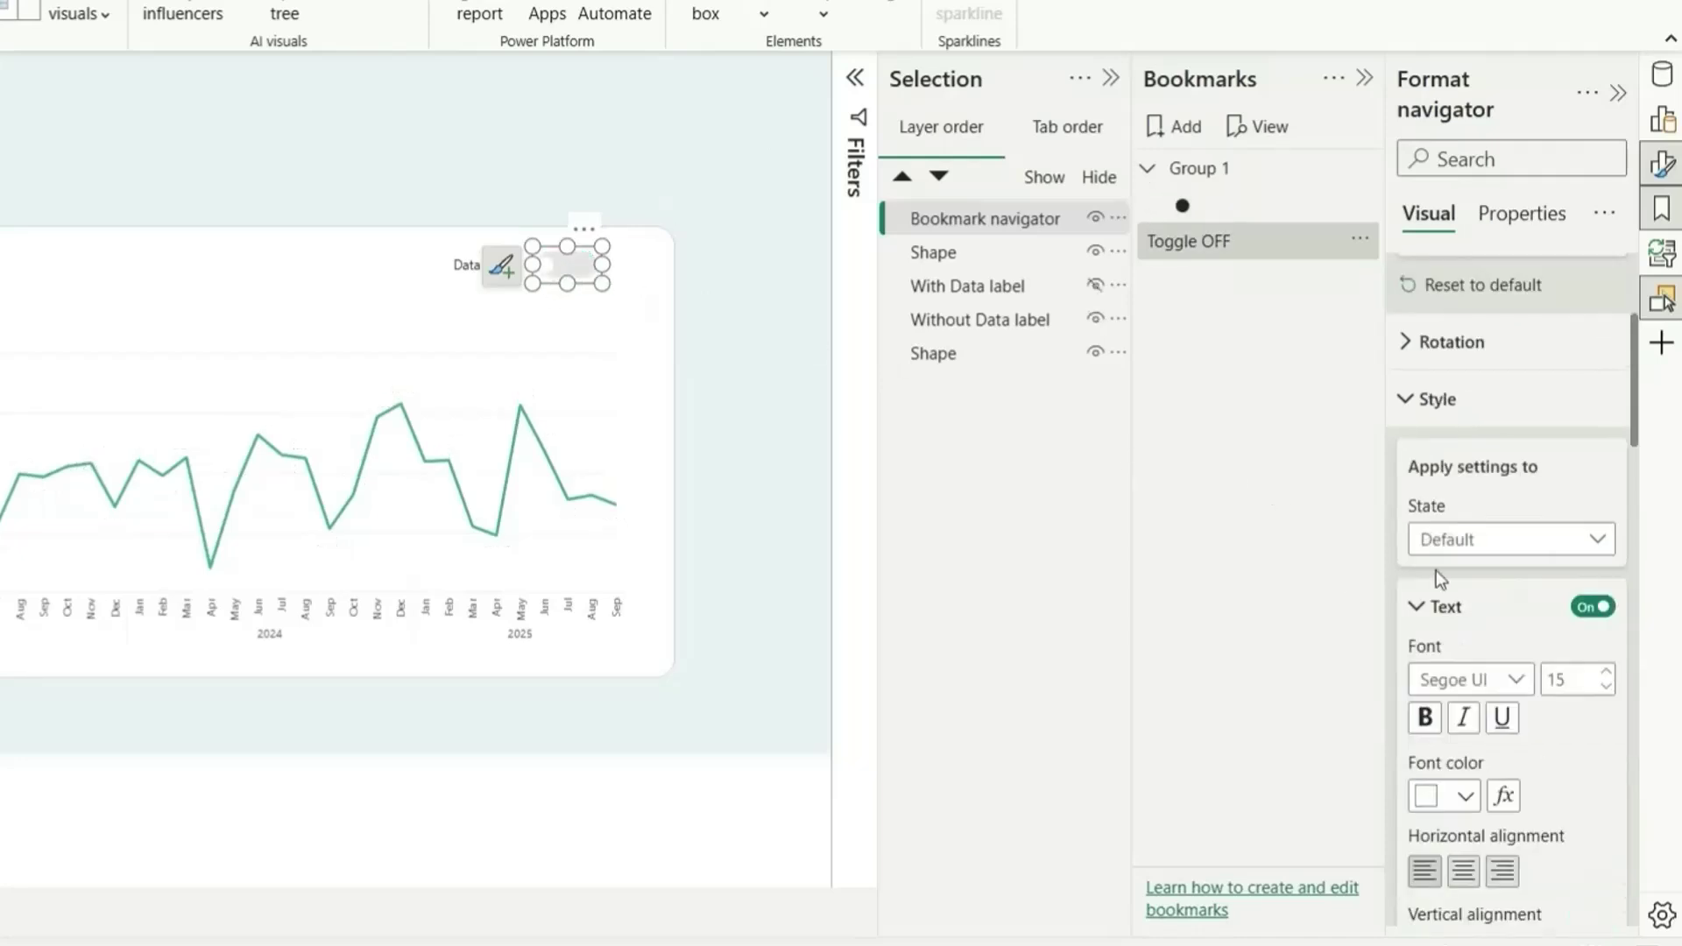
scroll(1472, 526, down, 3)
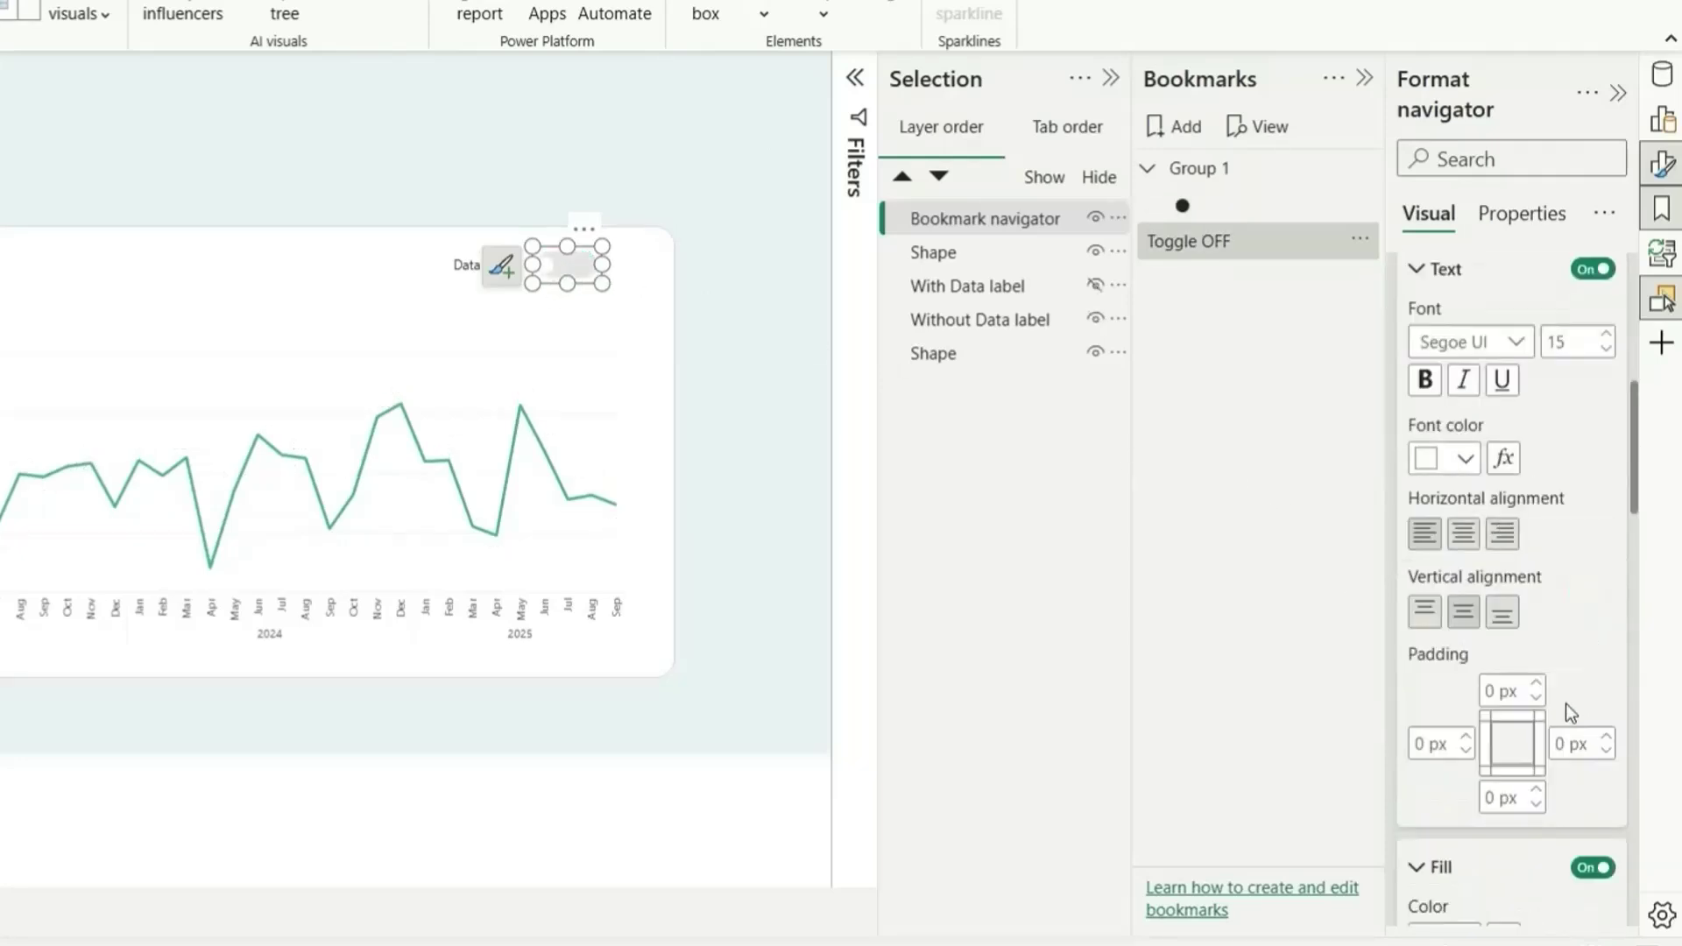
click(1426, 745)
text(3)
key(Return)
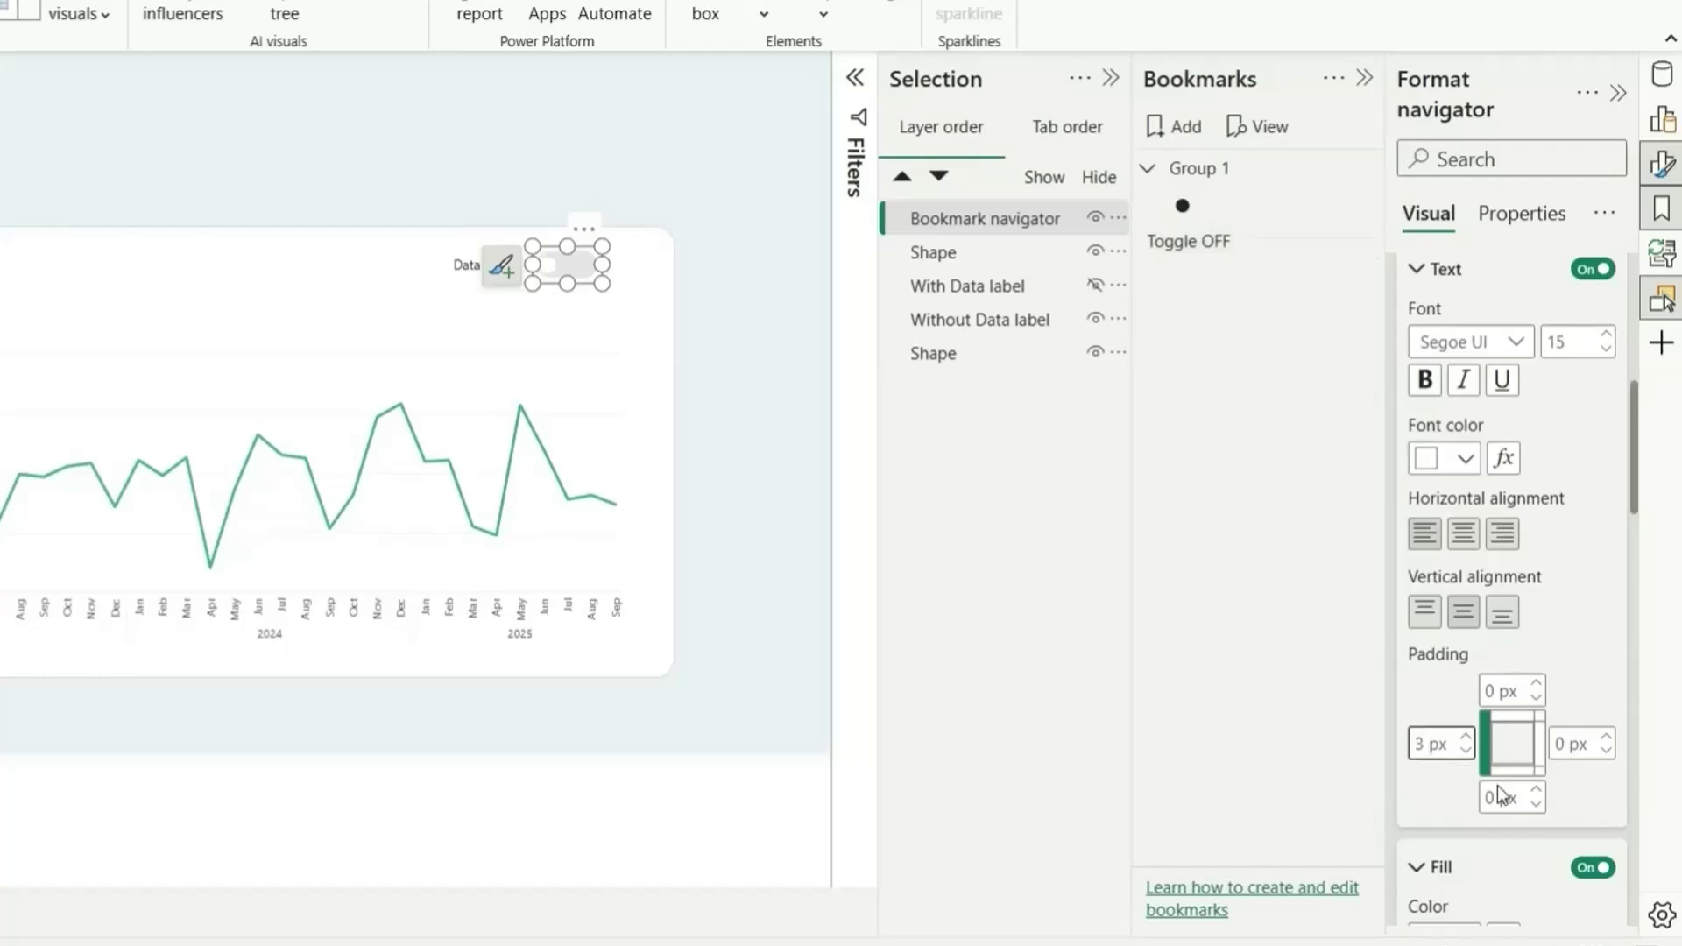
- Give the Selected state 3 px right padding, then switch the toggle on
scroll(1585, 389, up, 3)
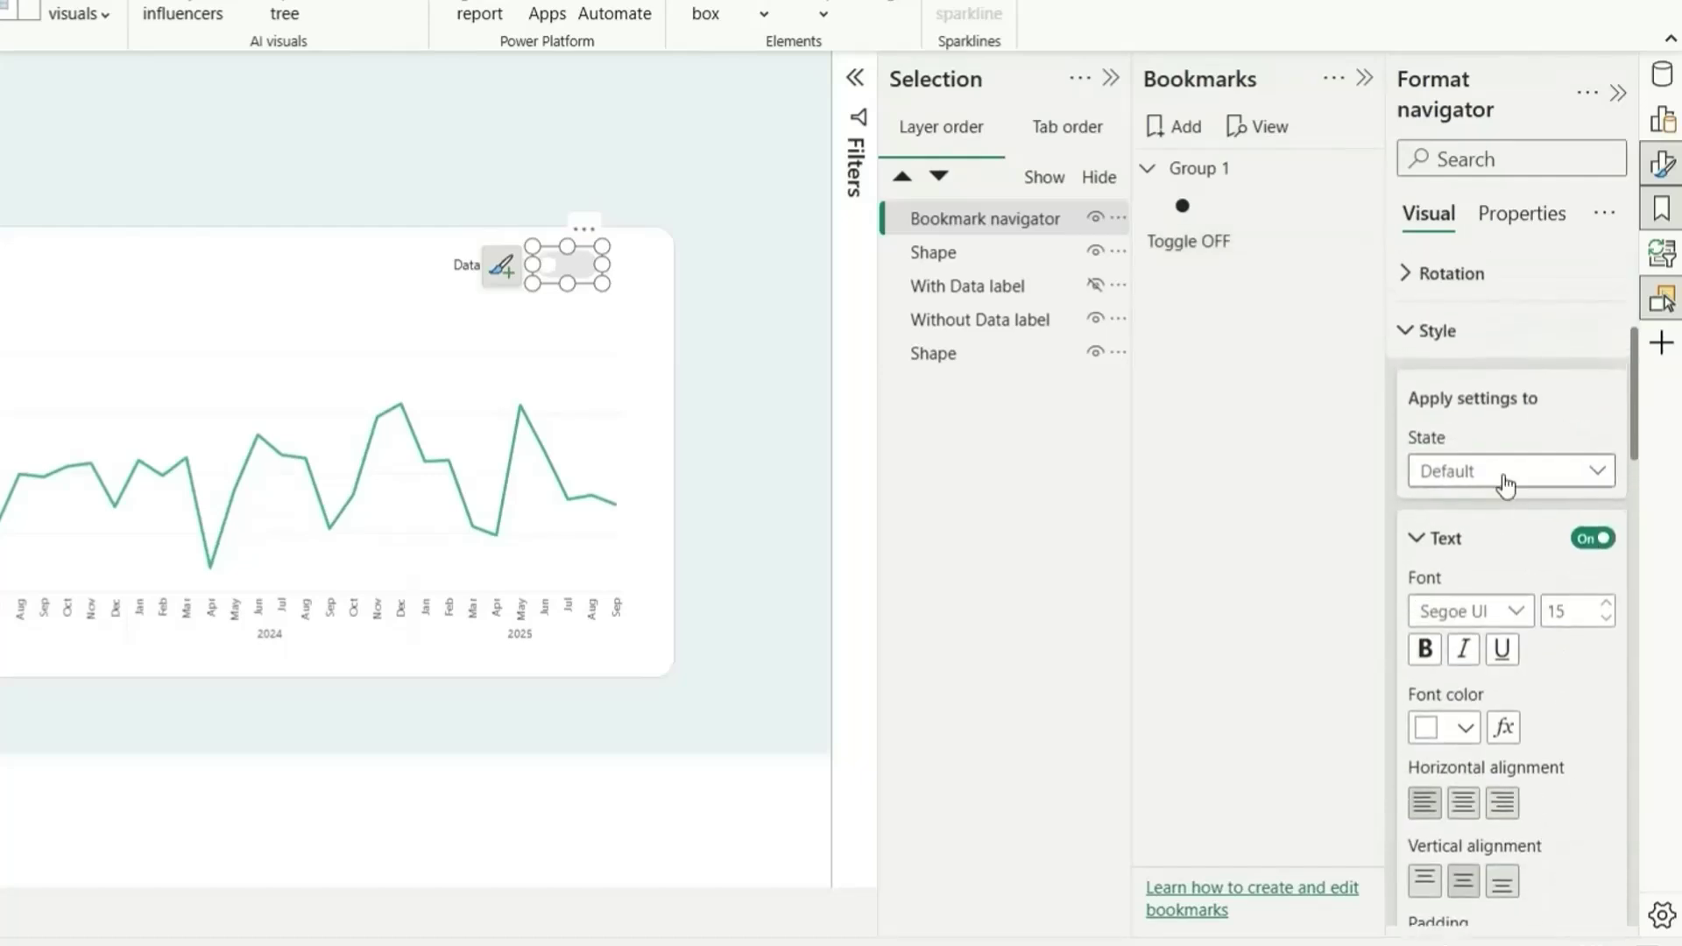
click(1501, 478)
click(1499, 601)
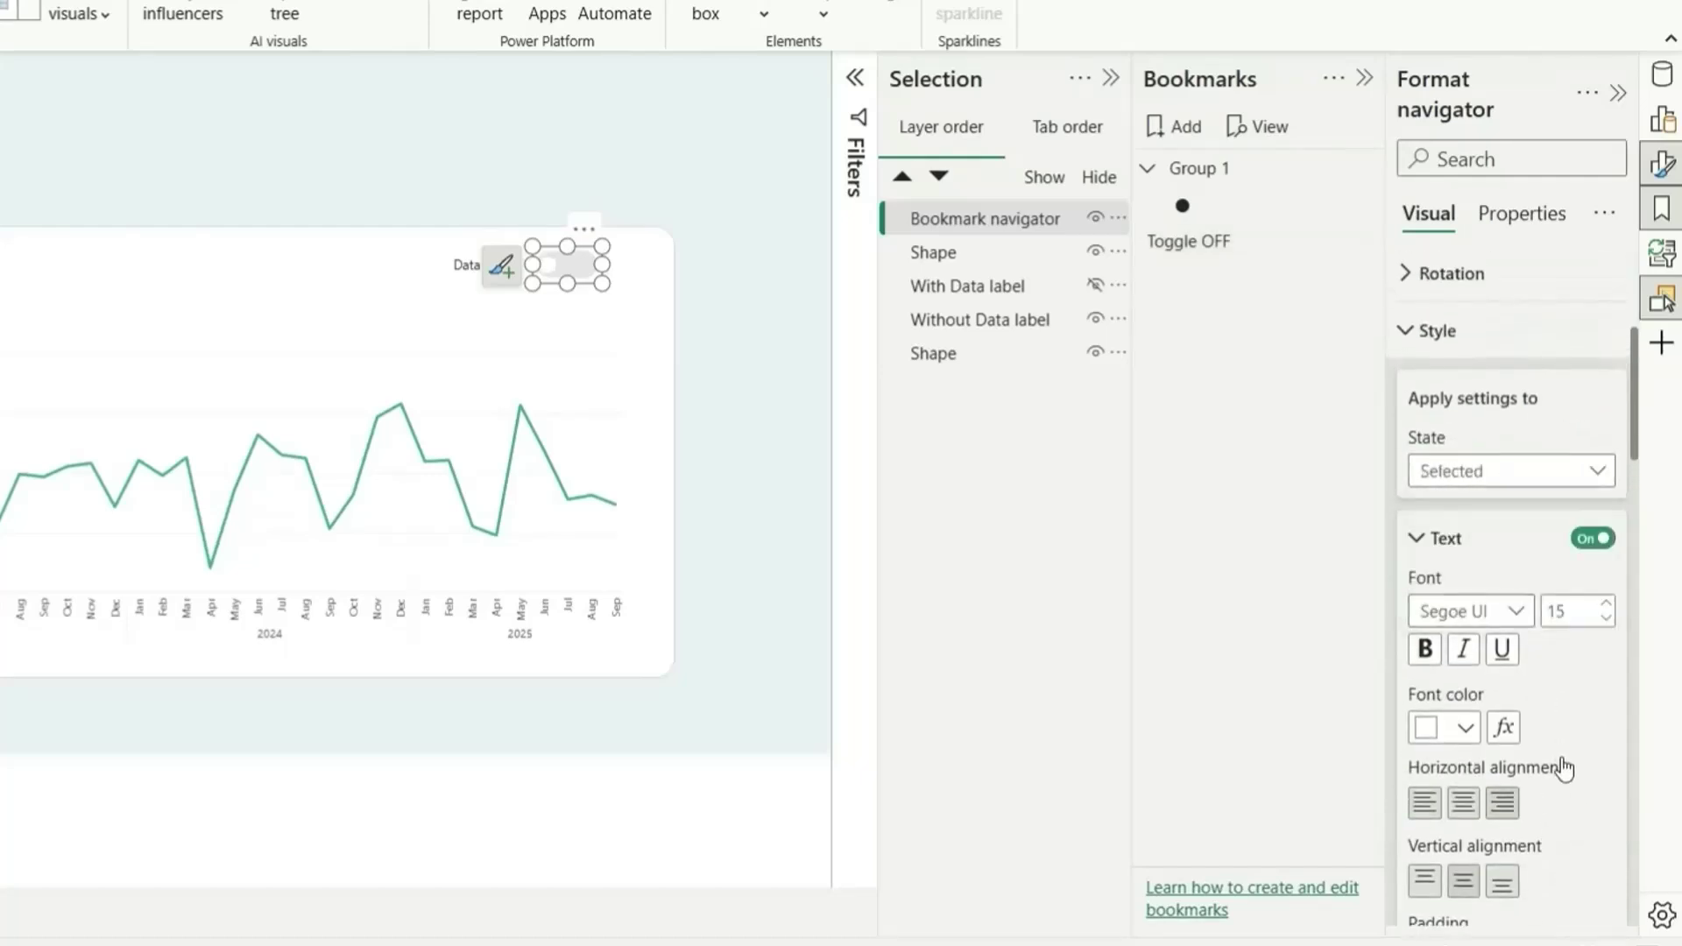
scroll(1562, 765, down, 4)
click(1572, 642)
text(3)
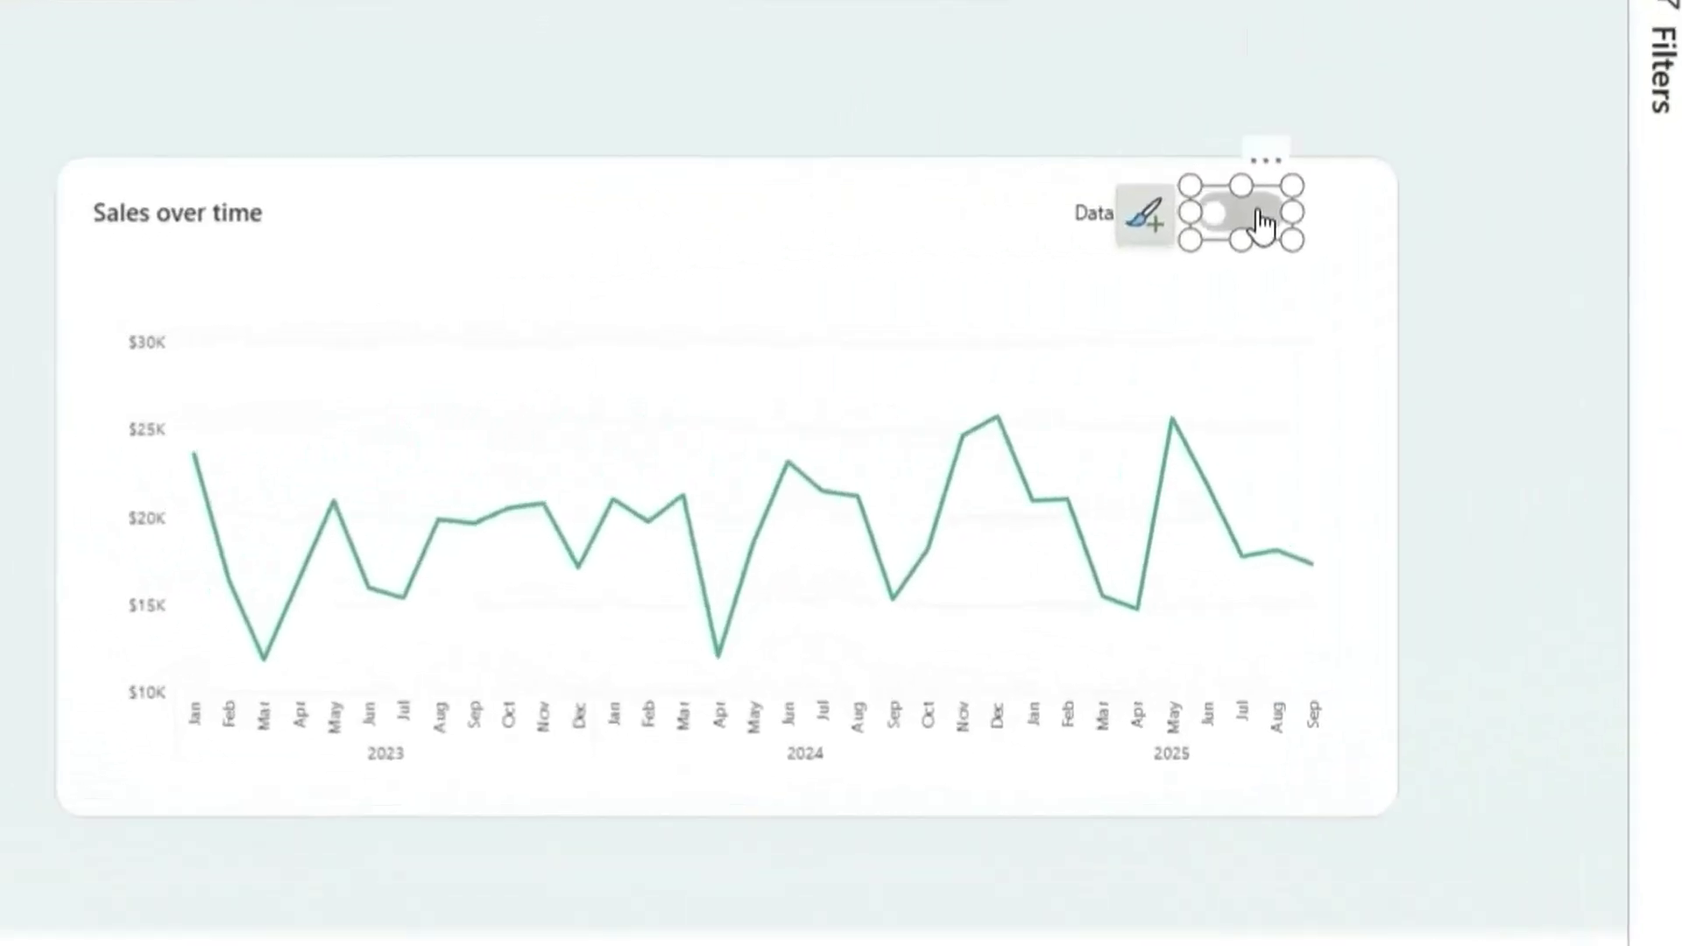
click(568, 265)
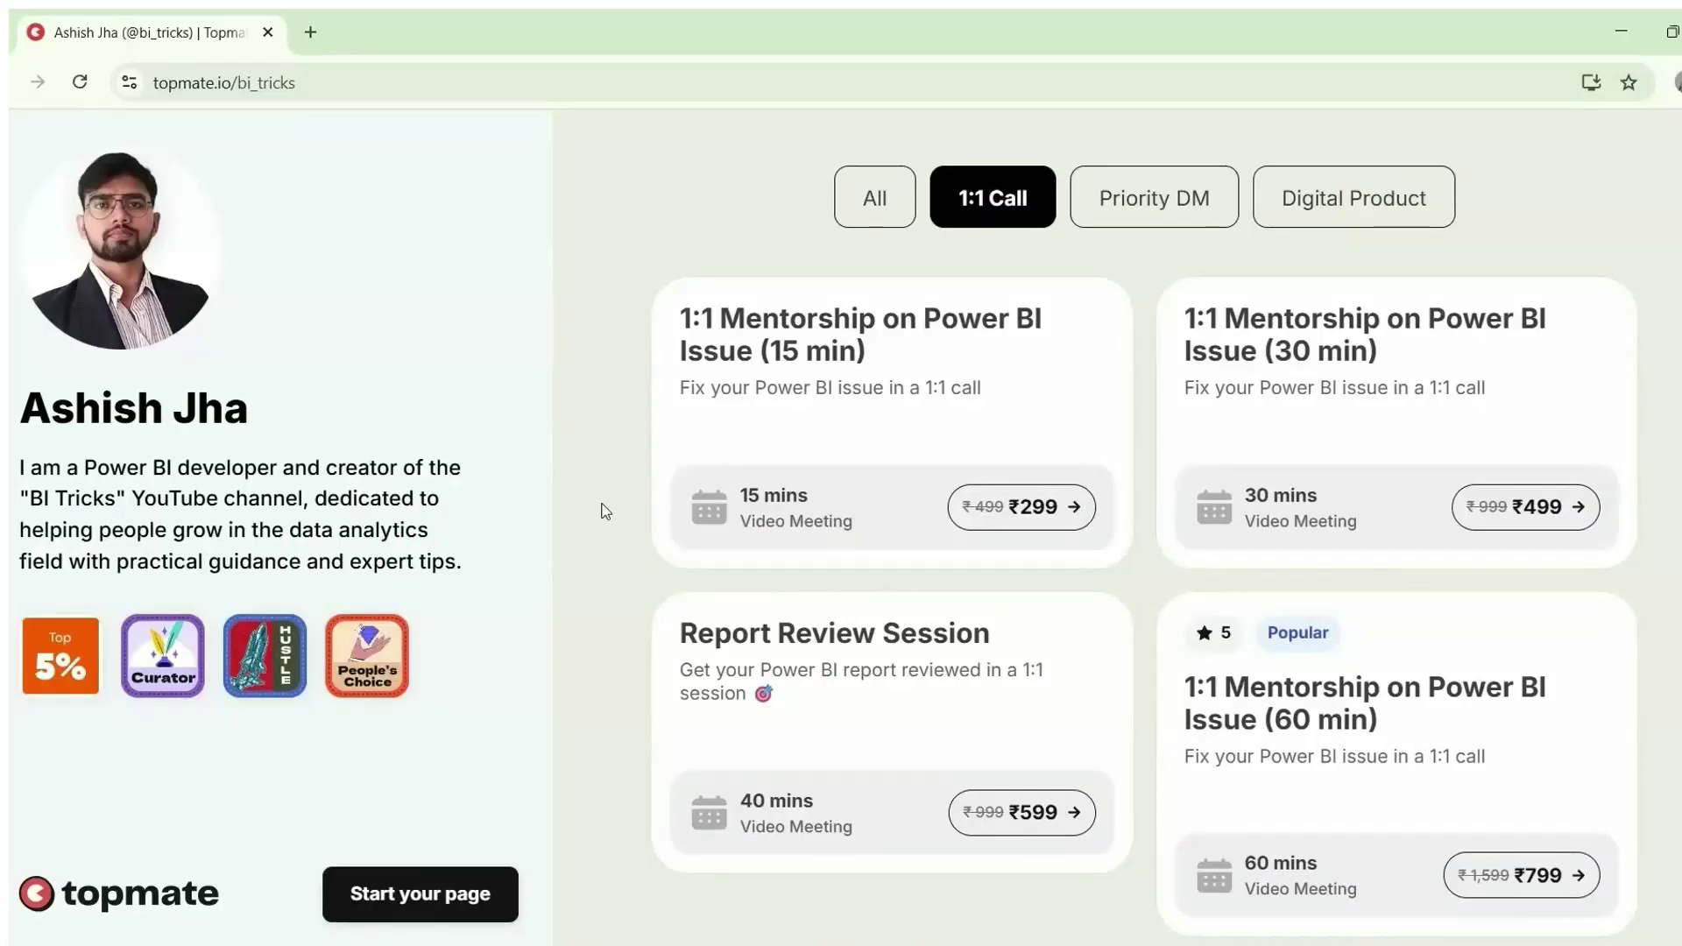
- Filter the Topmate profile page to Digital Products, listing the Pizza Sales and Superstore Analytics dashboards
scroll(605, 508, down, 1)
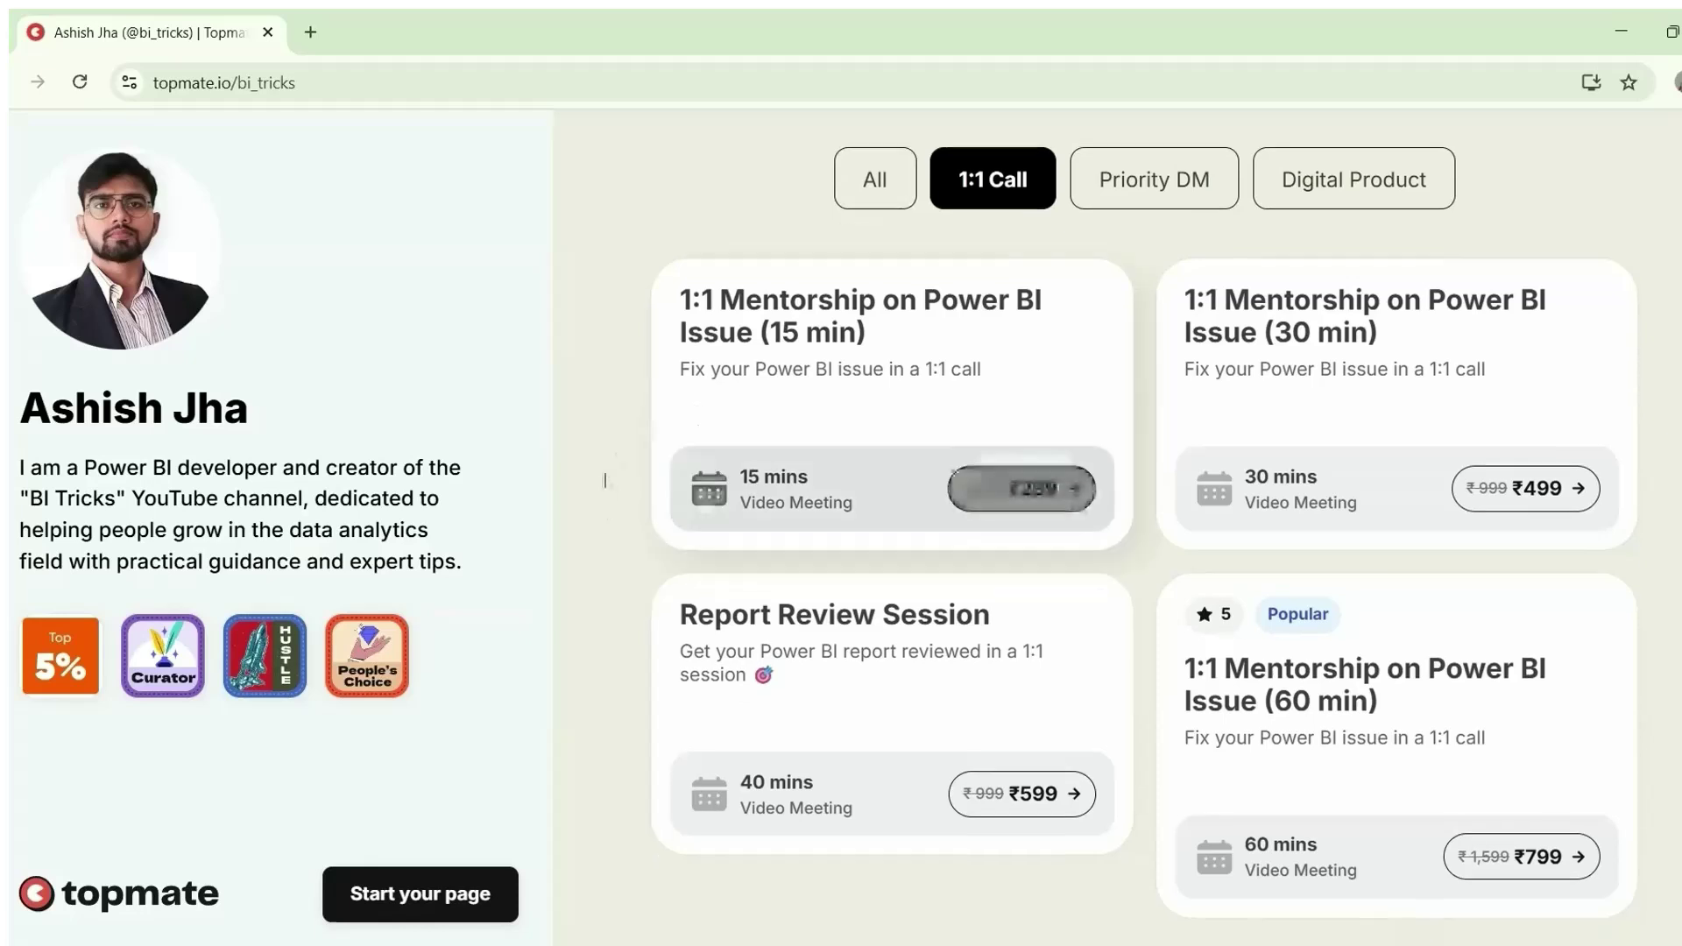
click(1346, 186)
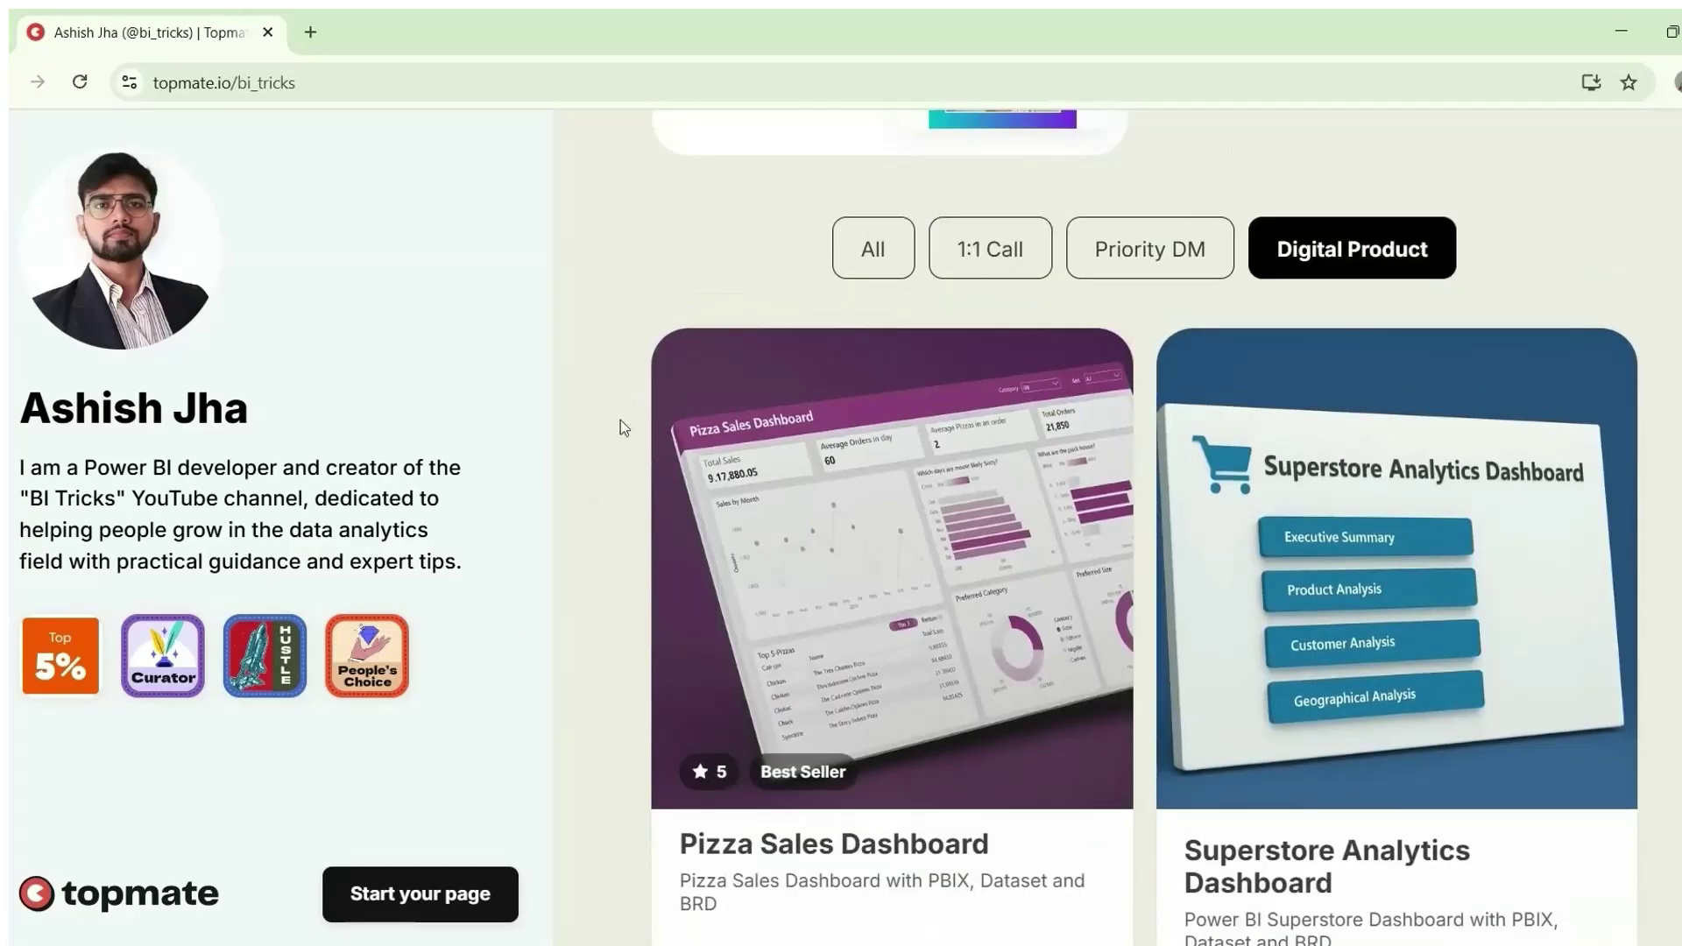